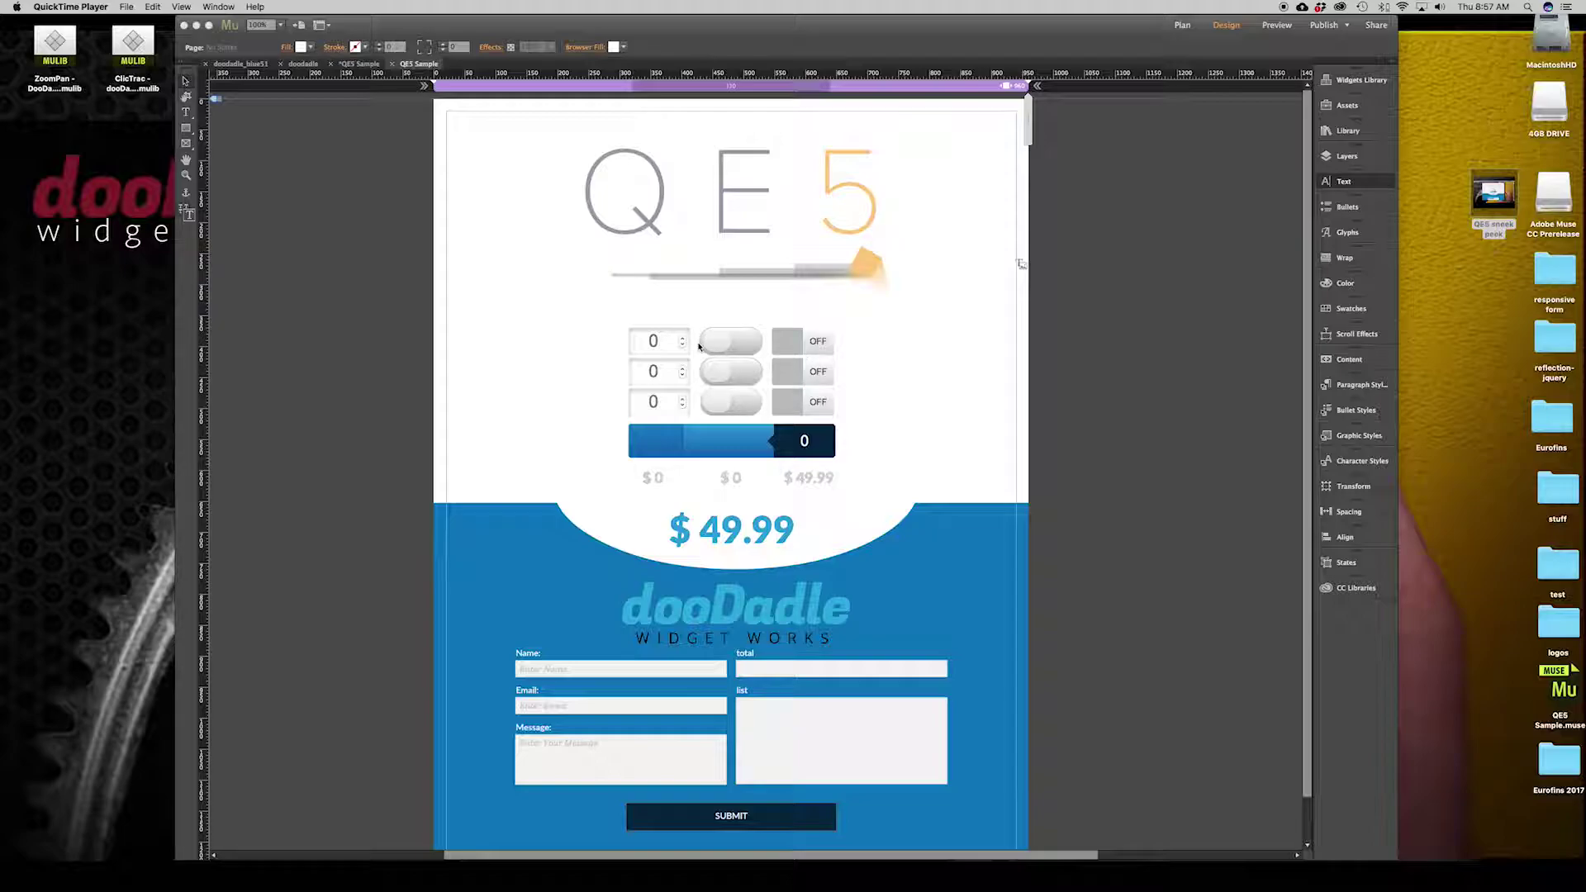
- Bring Adobe Muse to the front and select the first Toggle Gooey widget on the QE5 page
click(725, 340)
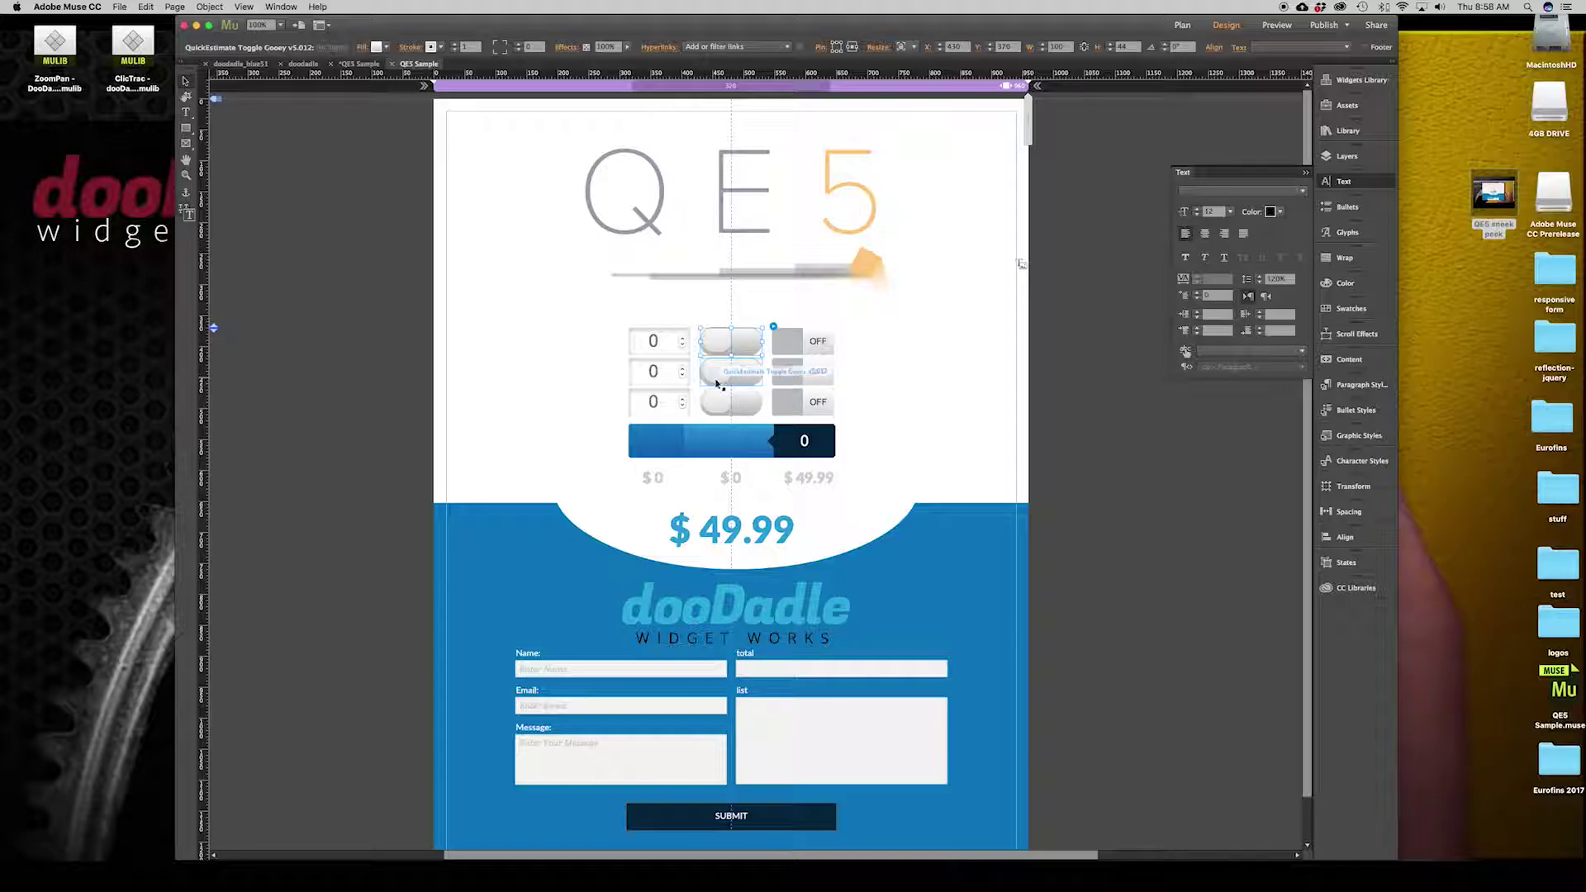
- Give the first toggle a black fill swatch and check how it looks
click(720, 406)
click(731, 341)
click(754, 397)
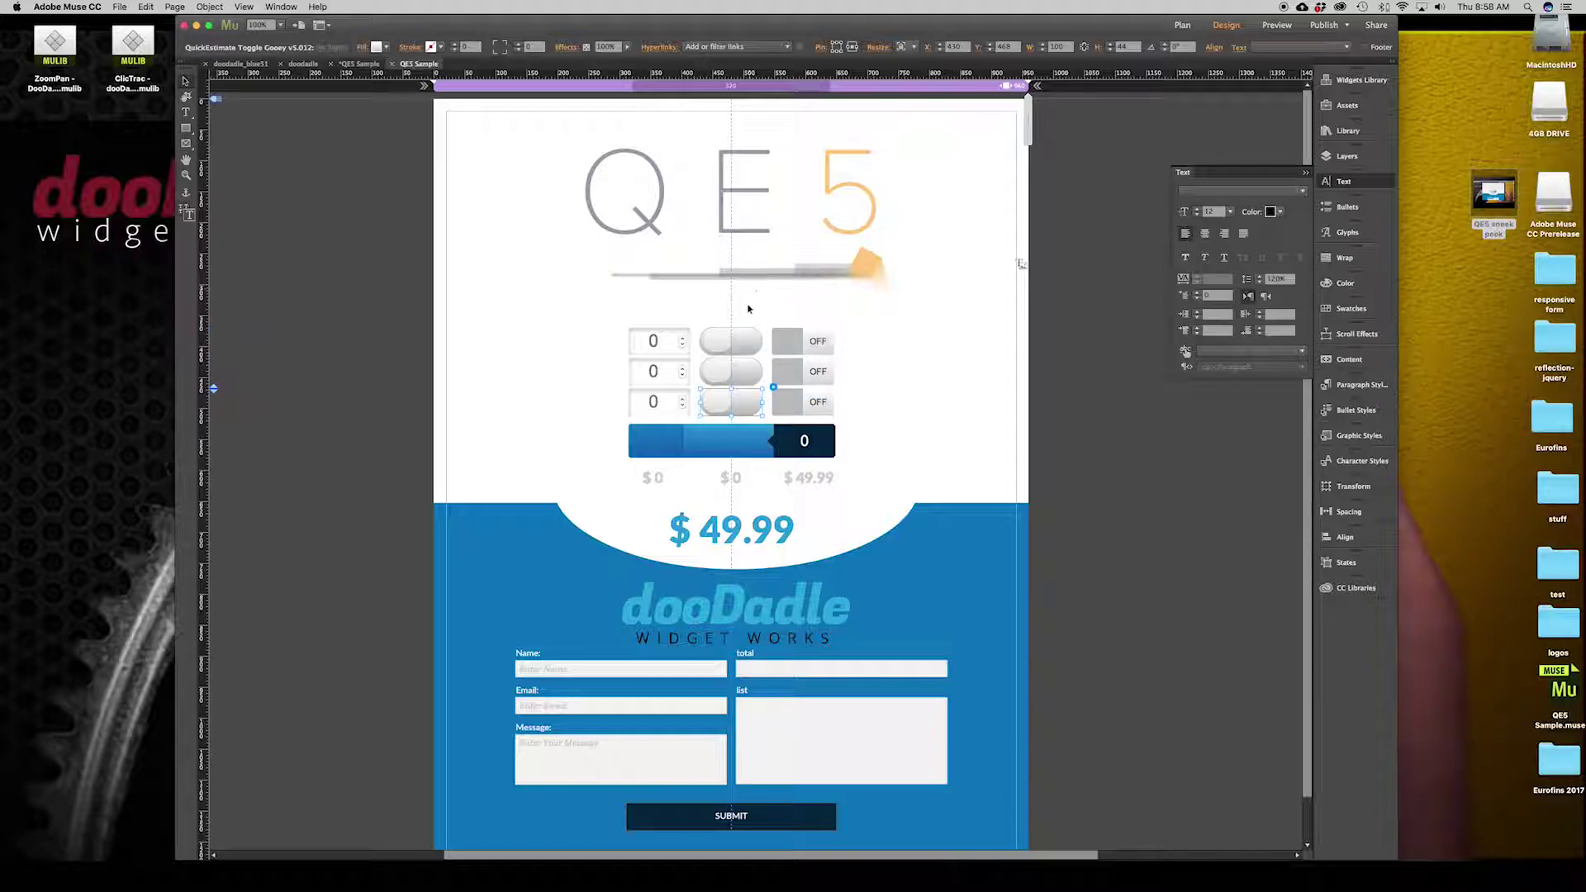
click(752, 346)
click(385, 48)
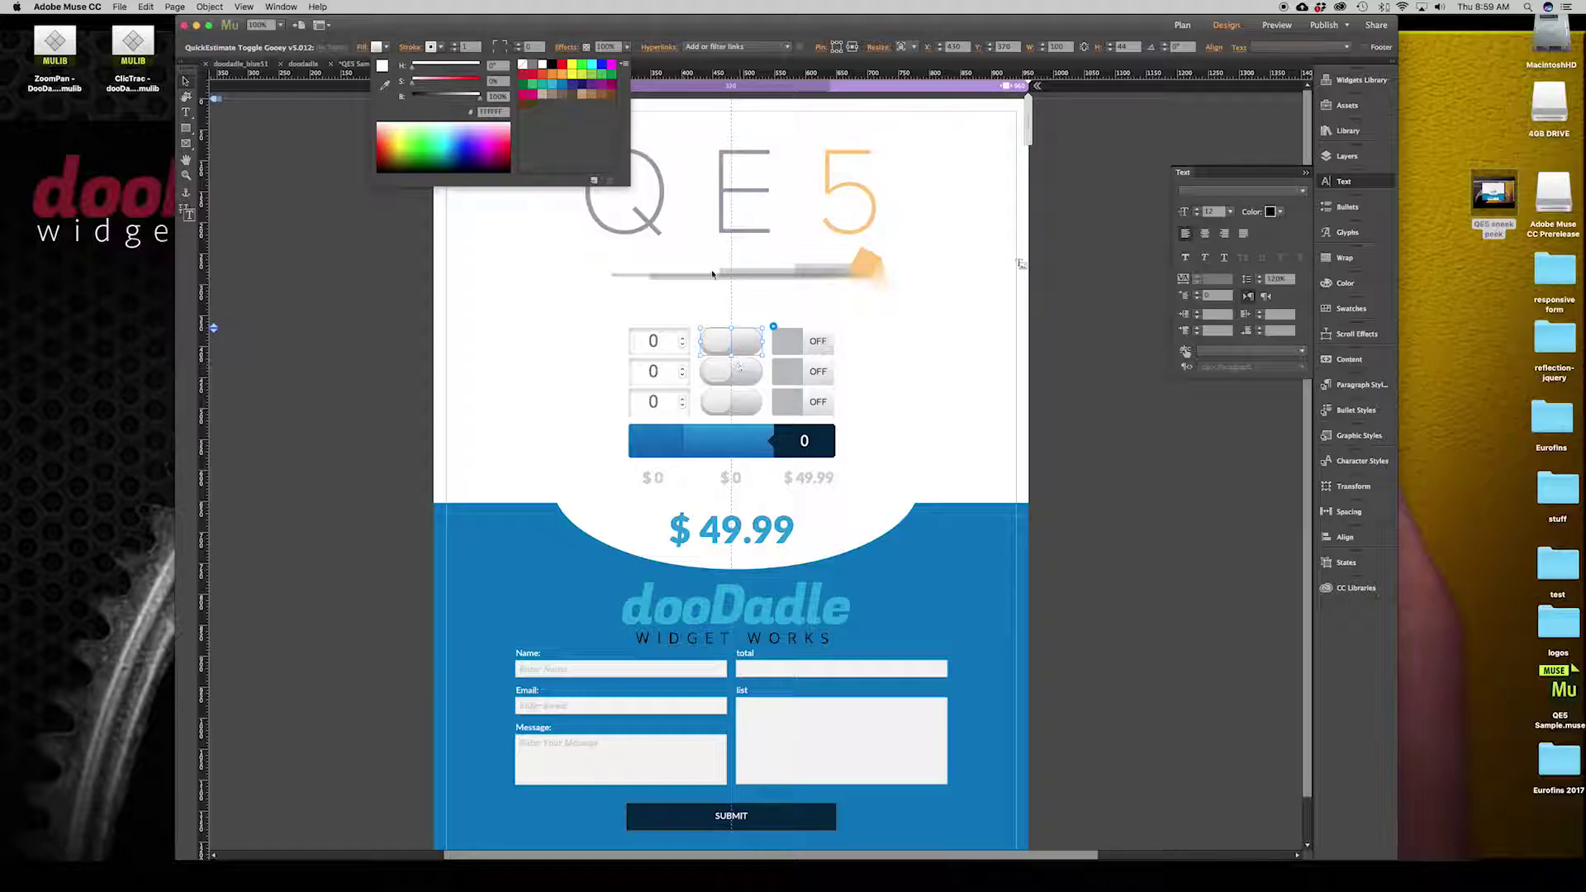
click(557, 67)
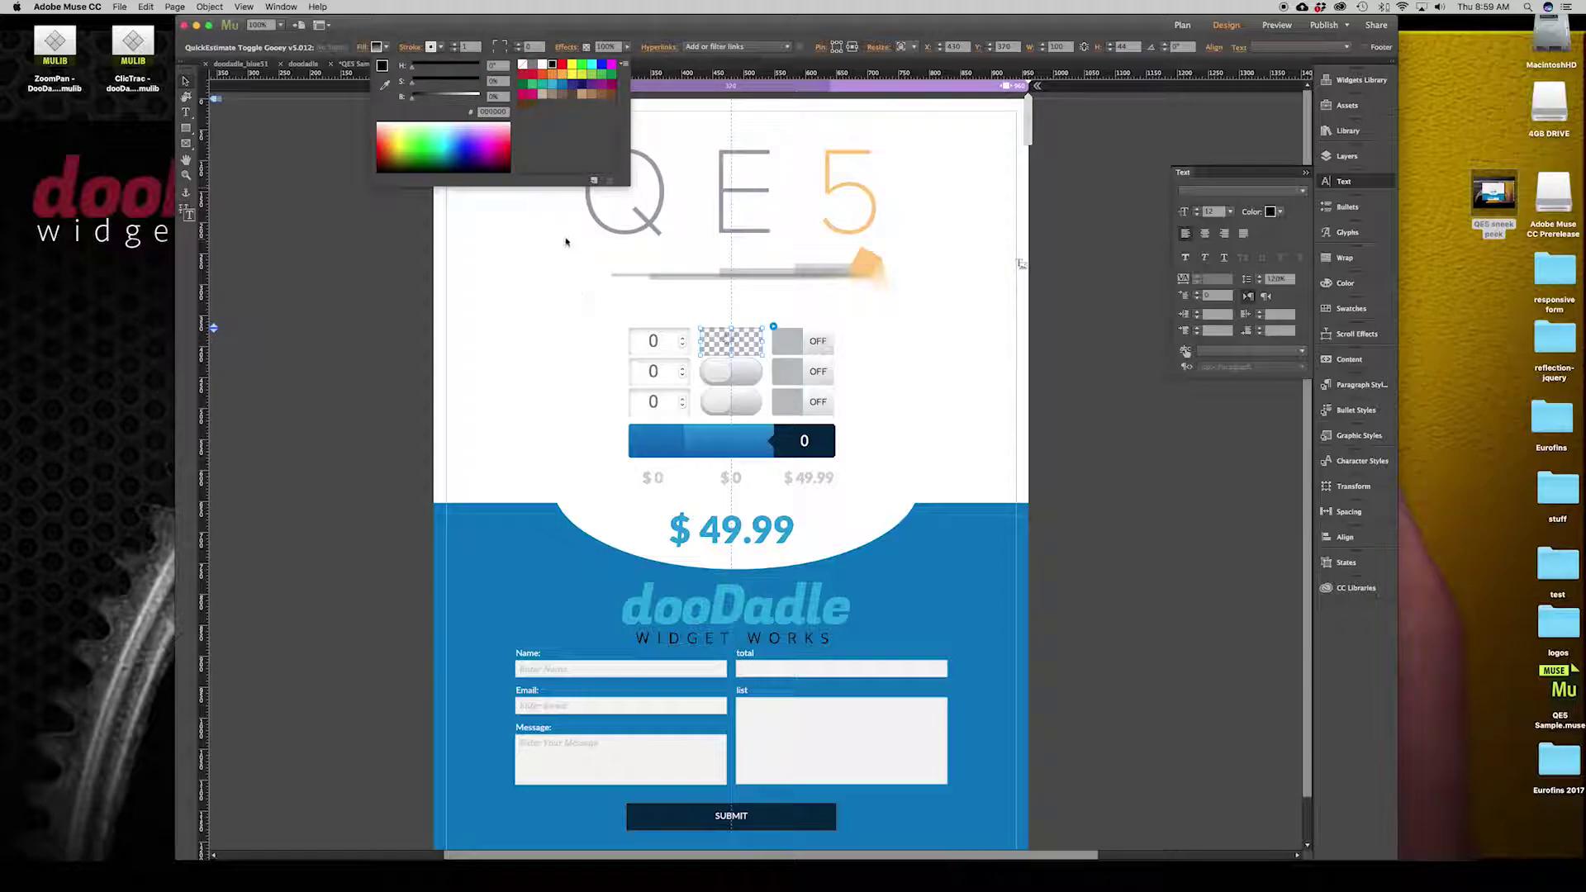
click(588, 328)
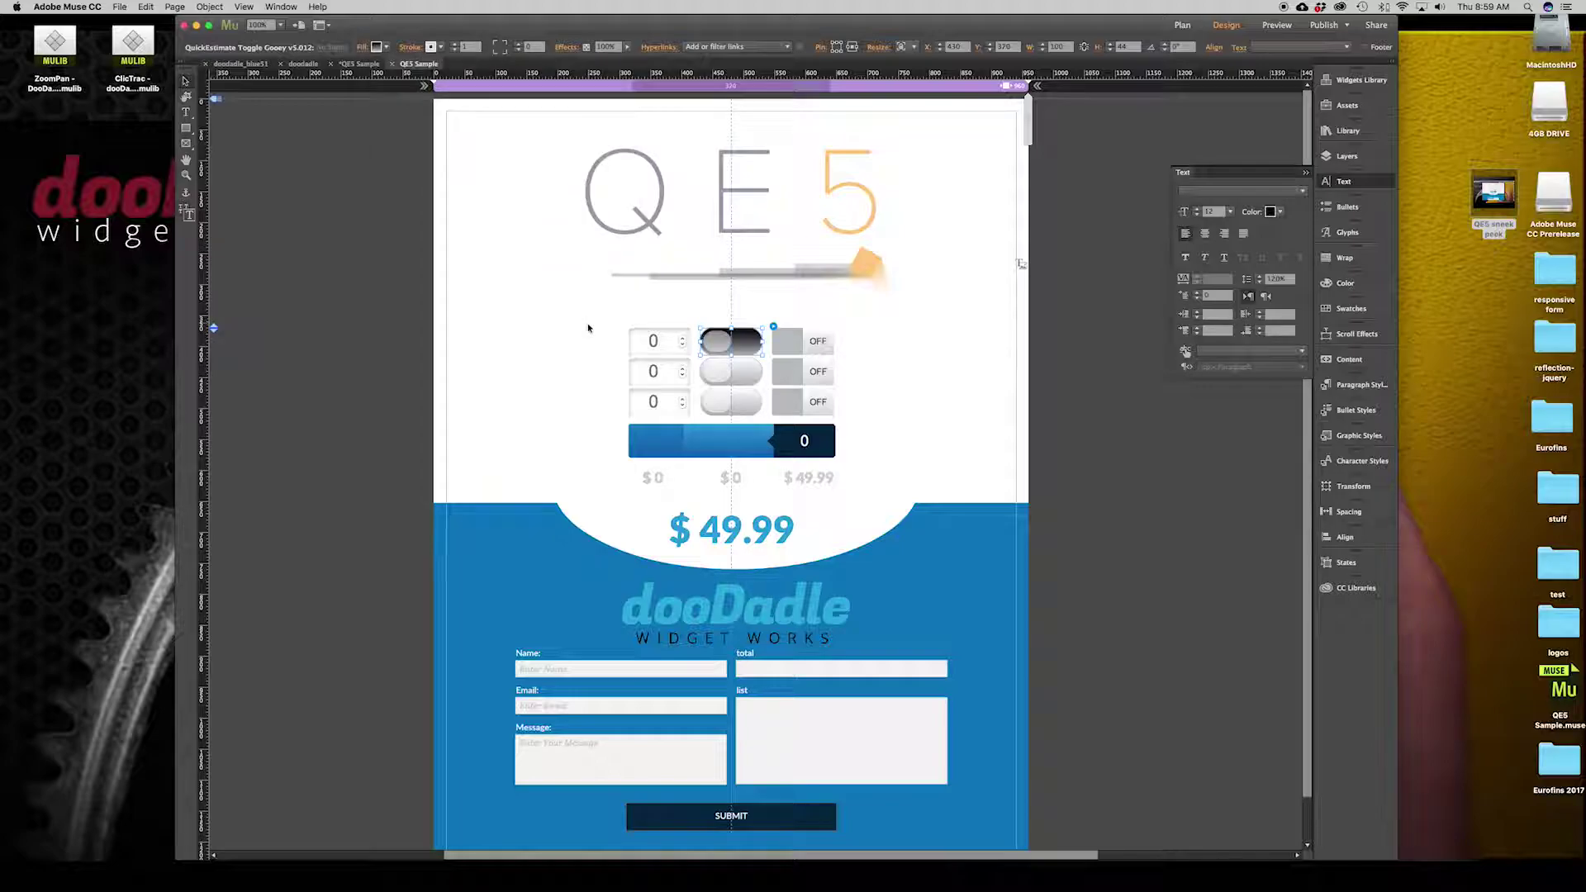
click(588, 330)
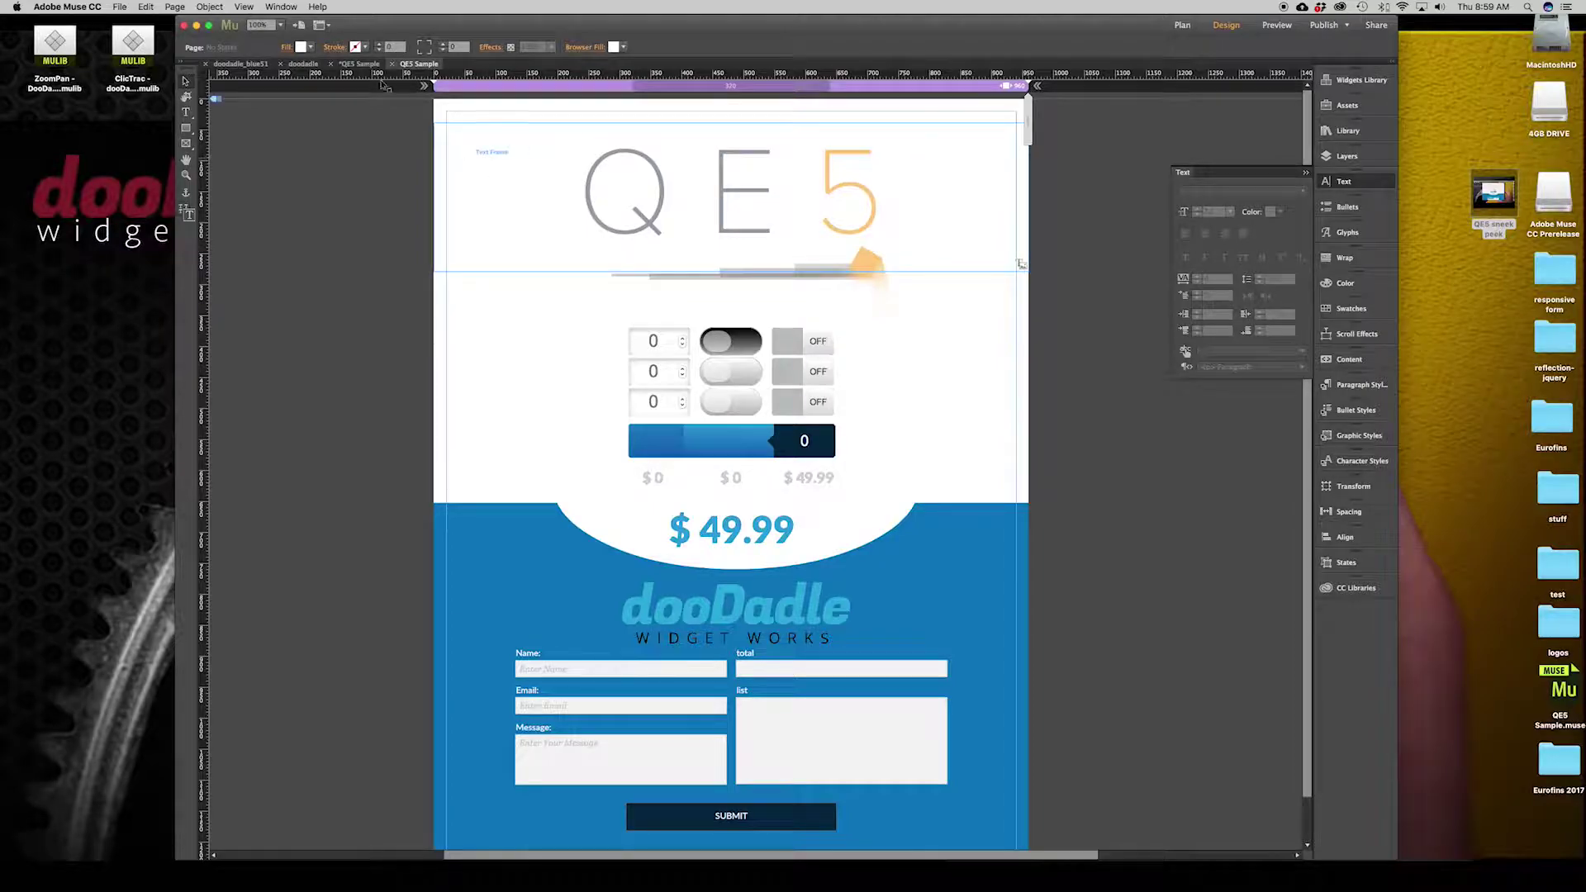
key(super+z)
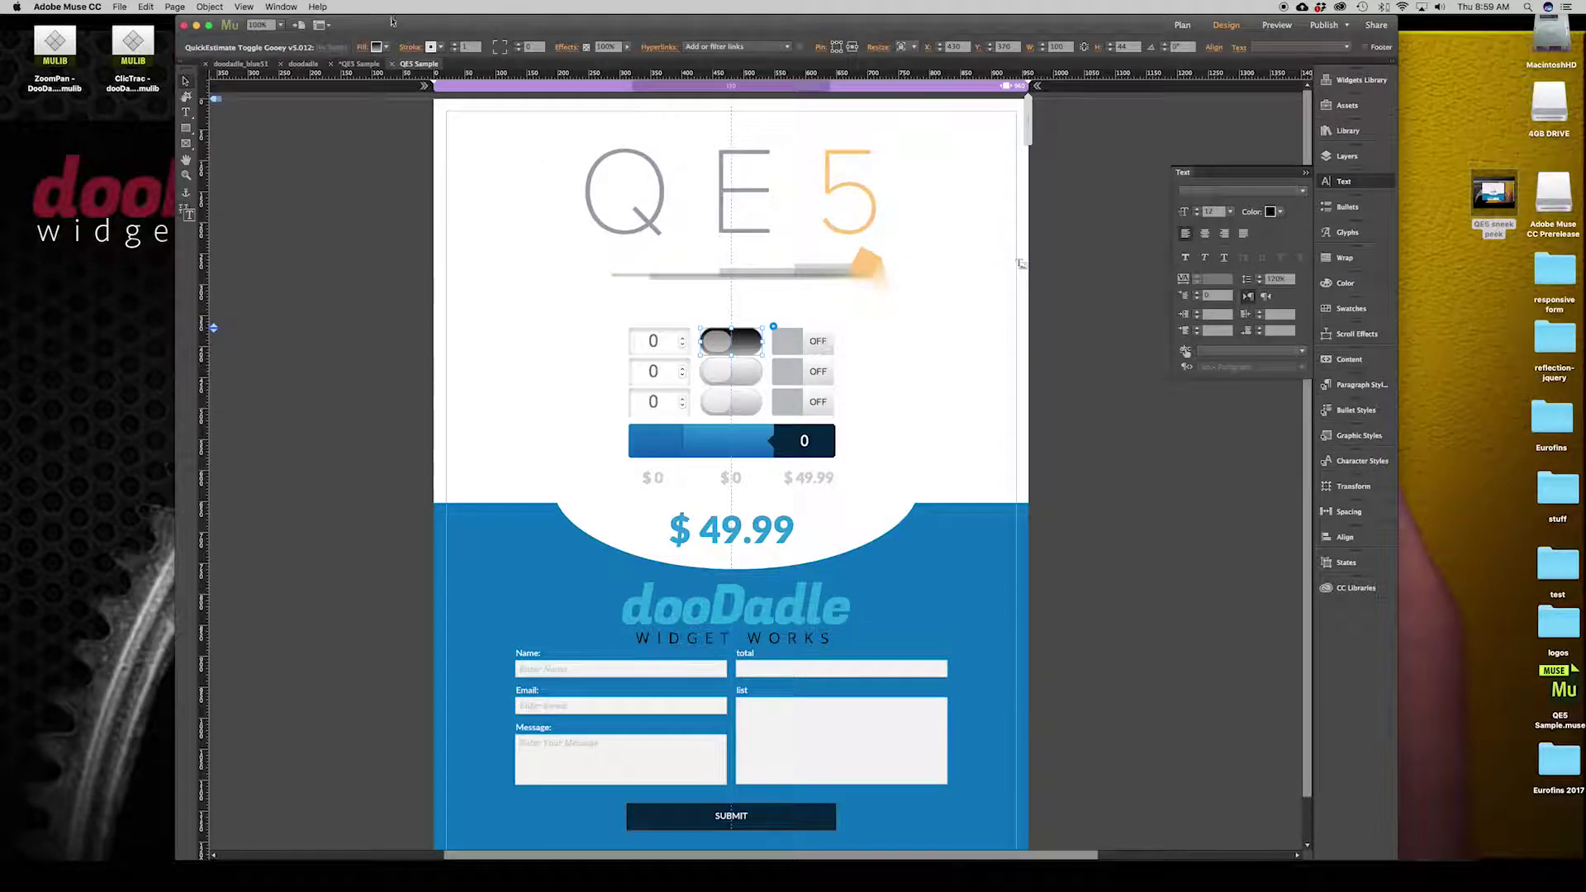
- Set the first toggle's stroke colour to black and preview the dark result
click(441, 47)
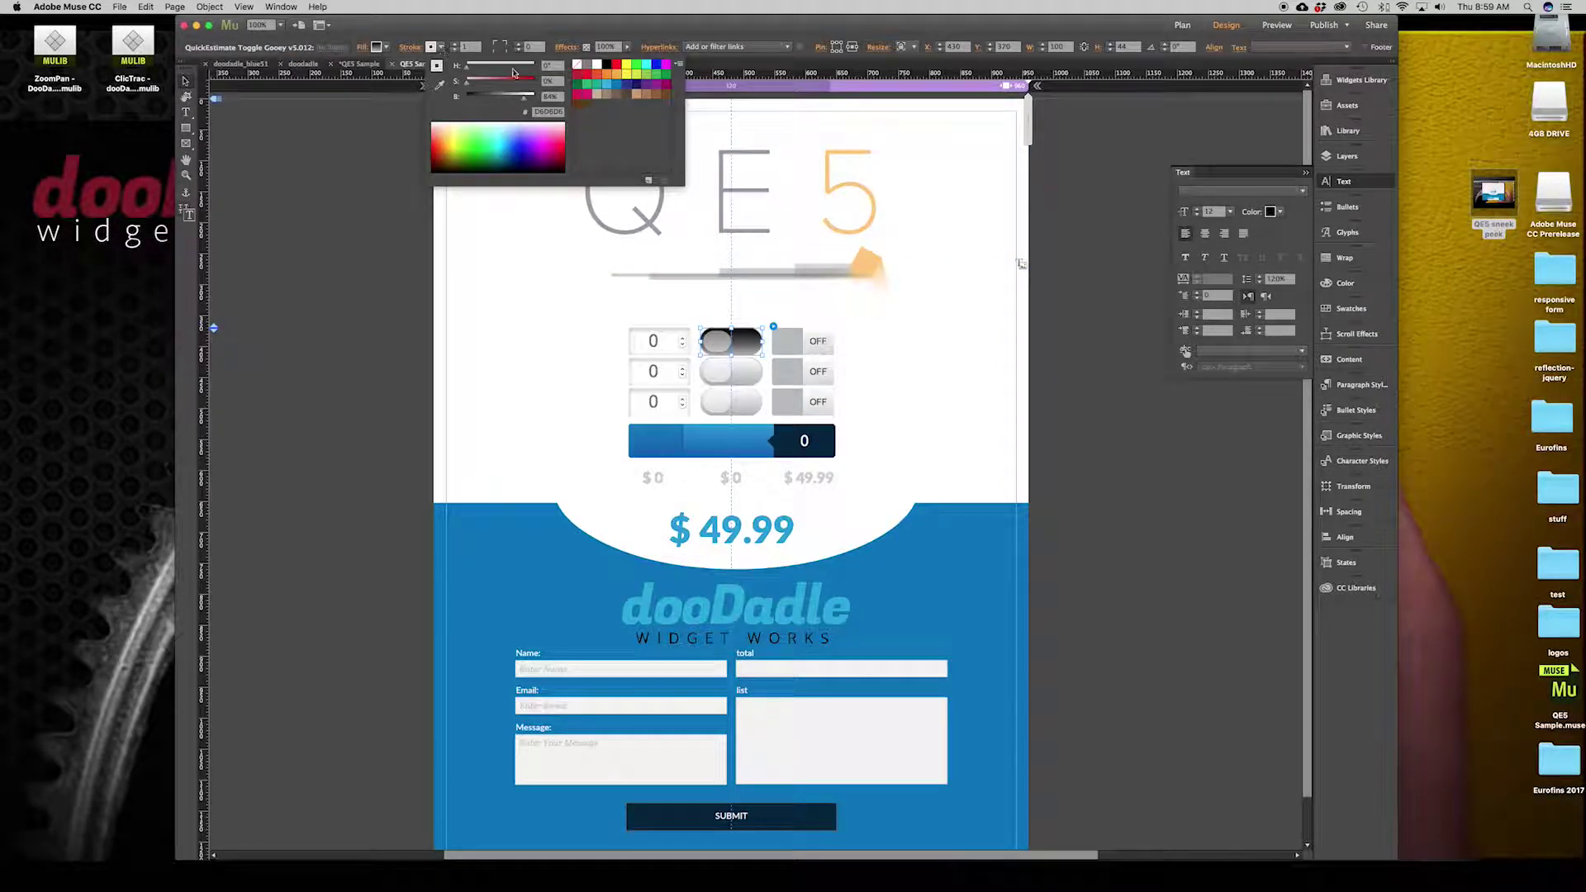
click(607, 64)
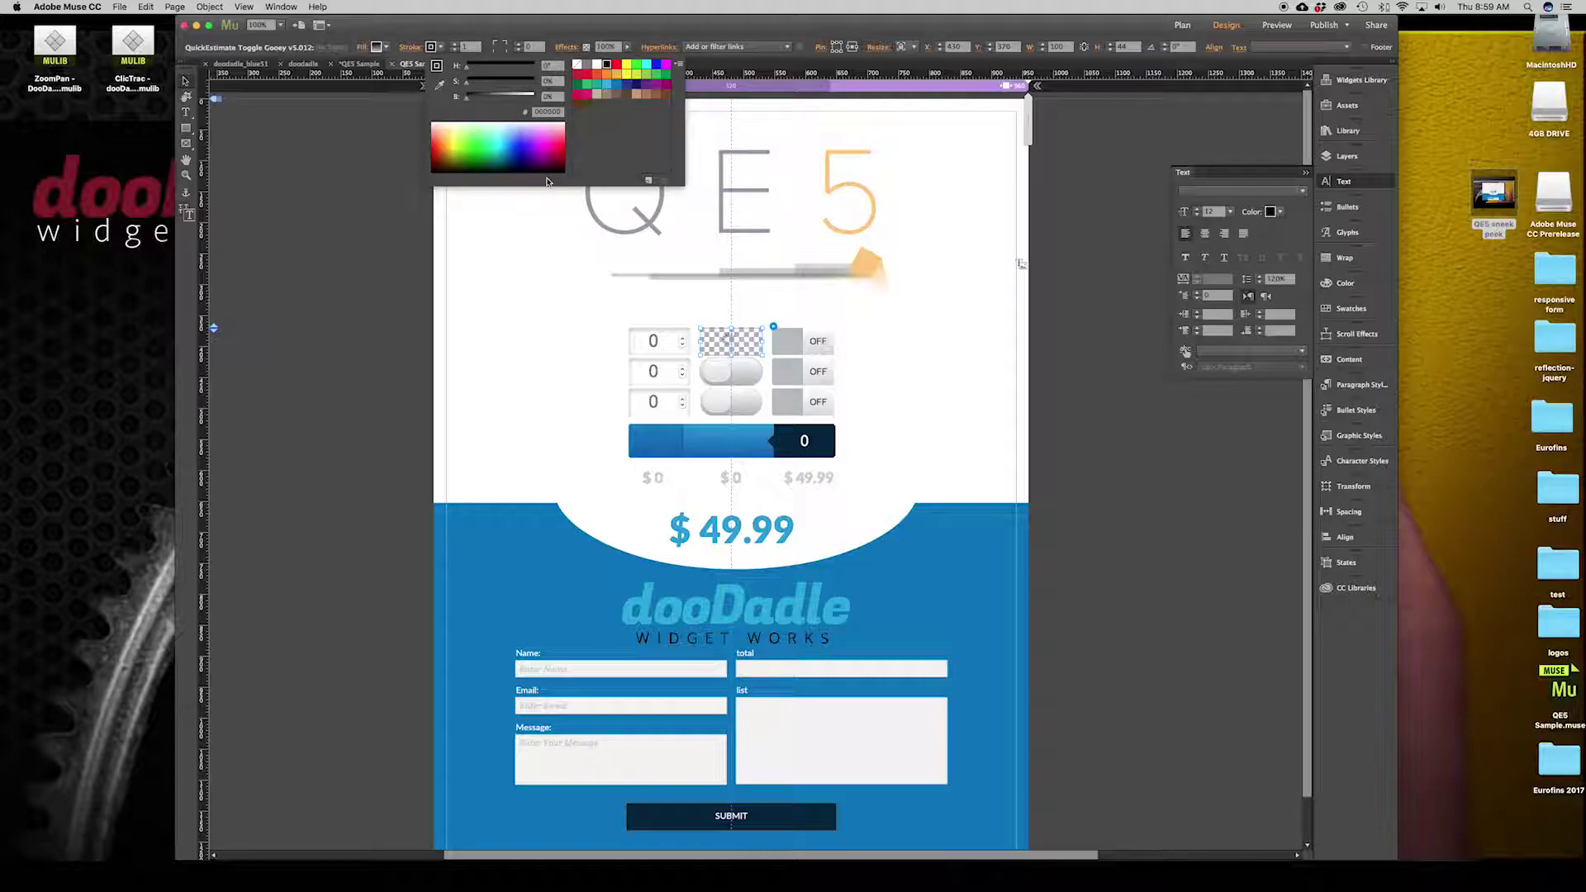
click(578, 328)
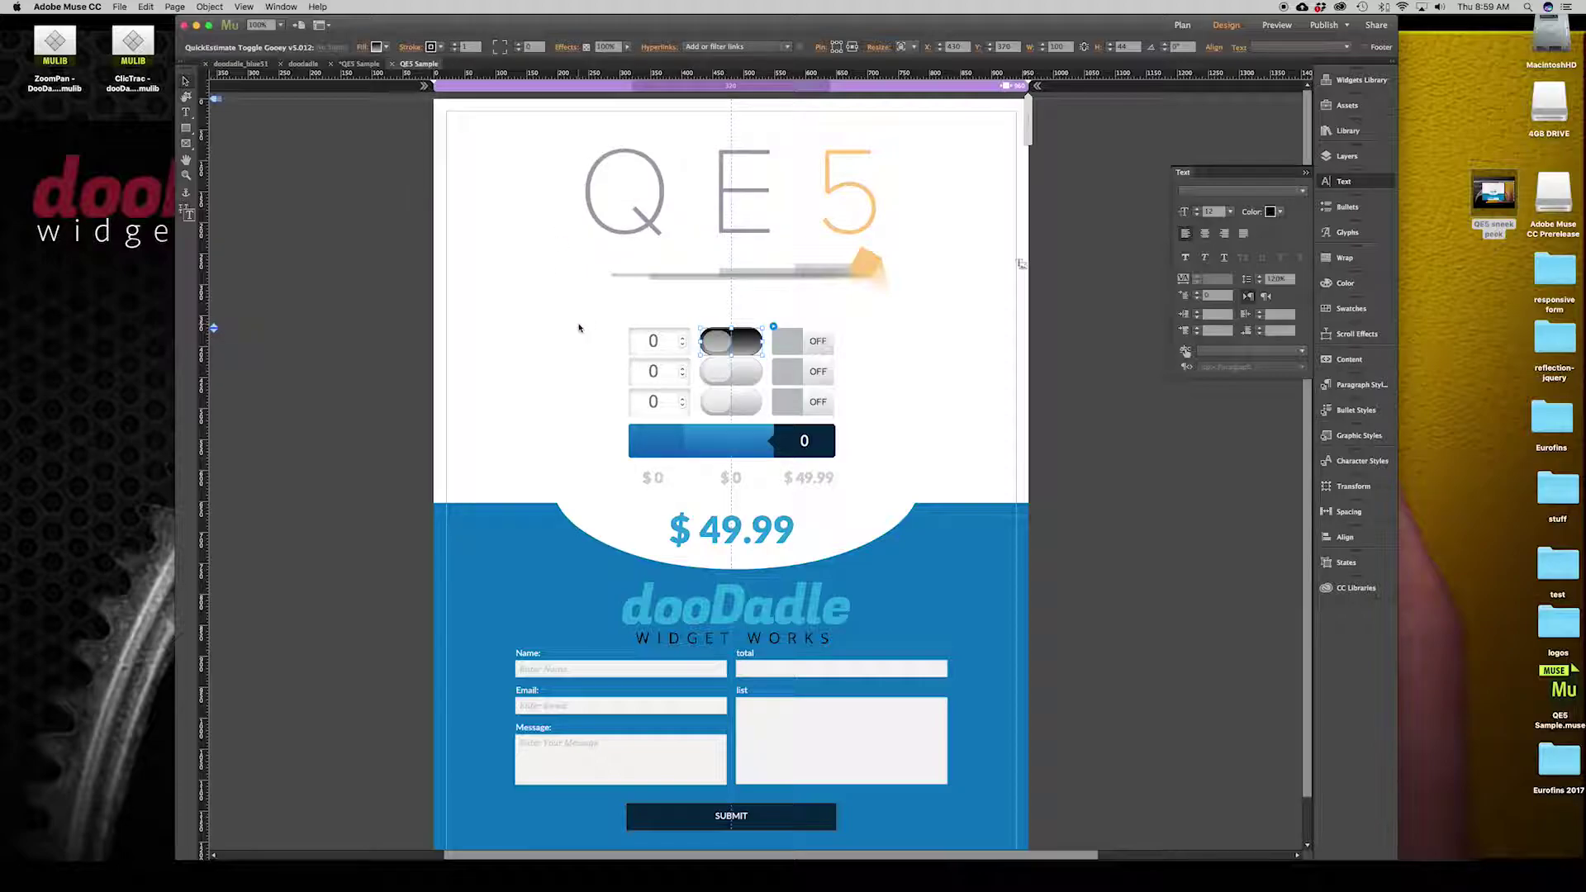
click(581, 329)
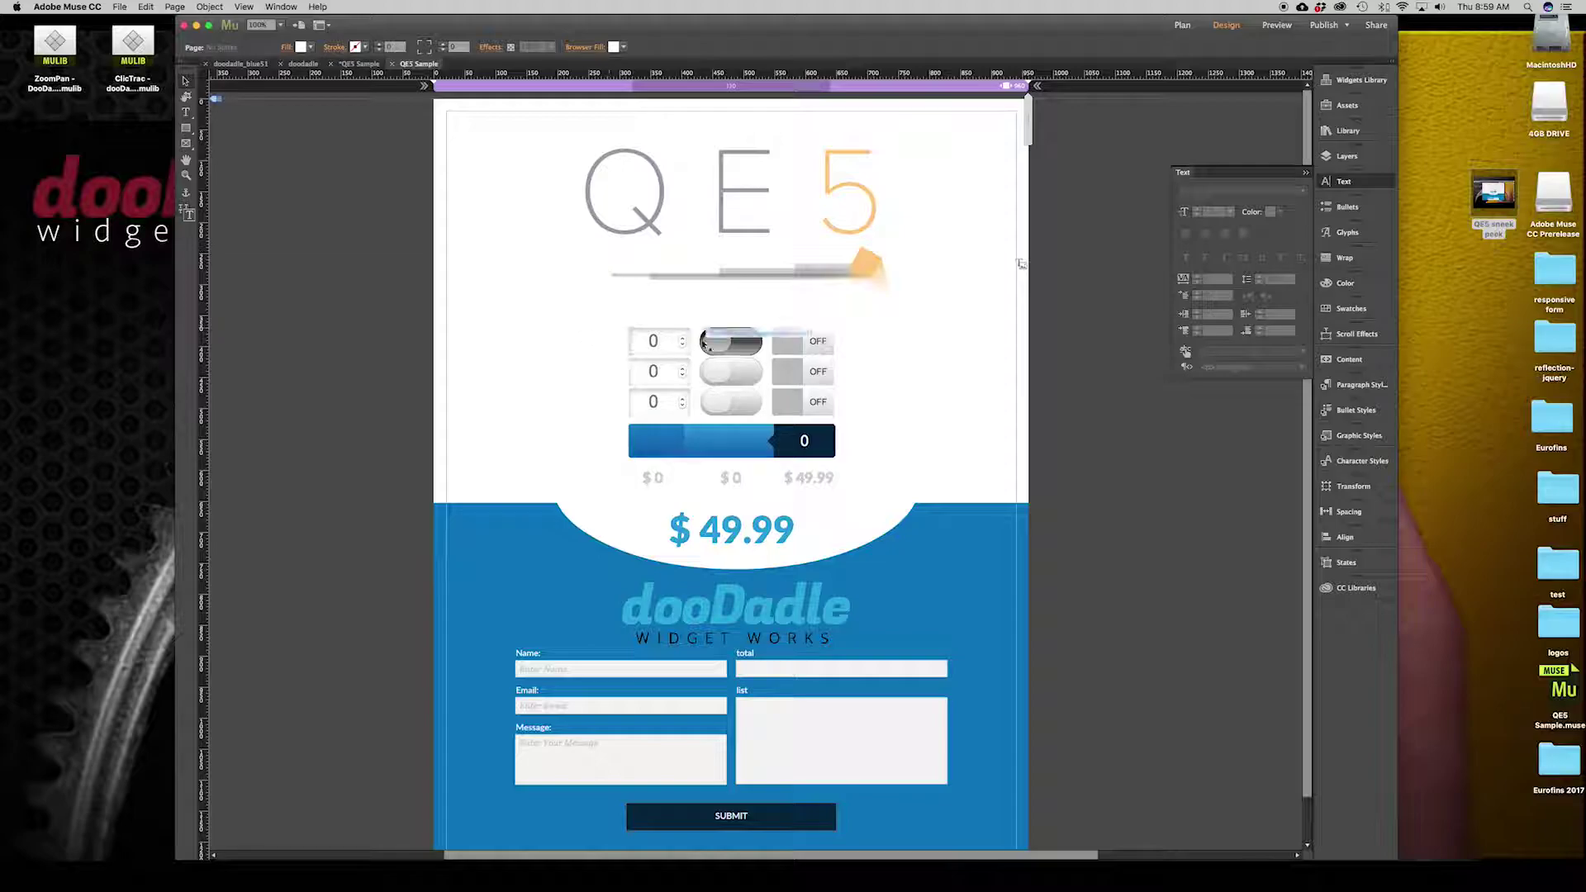
click(702, 345)
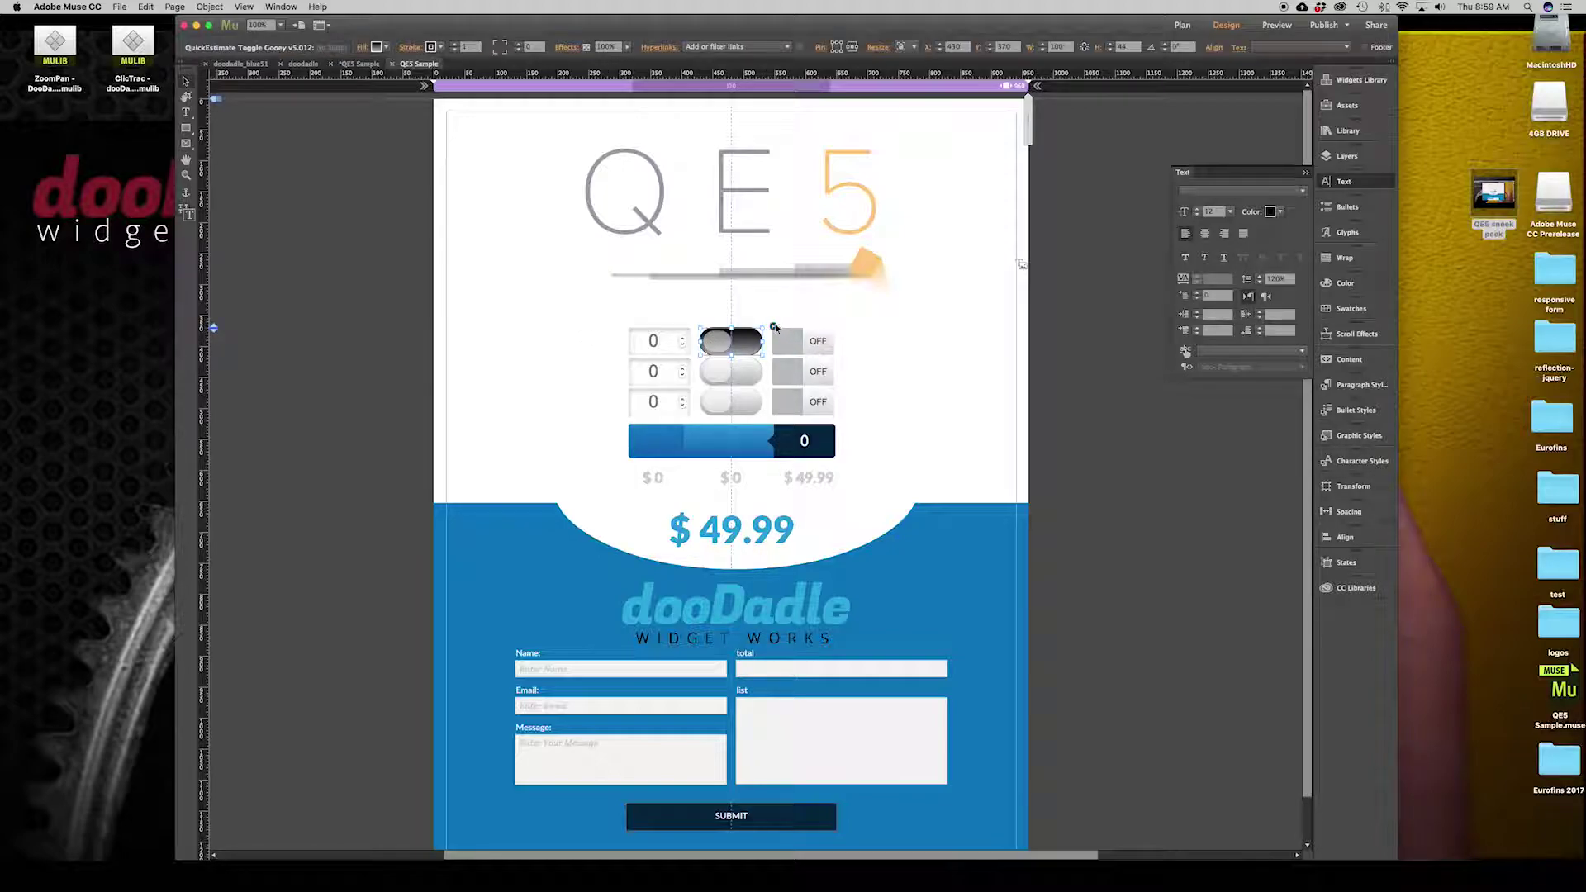
click(774, 327)
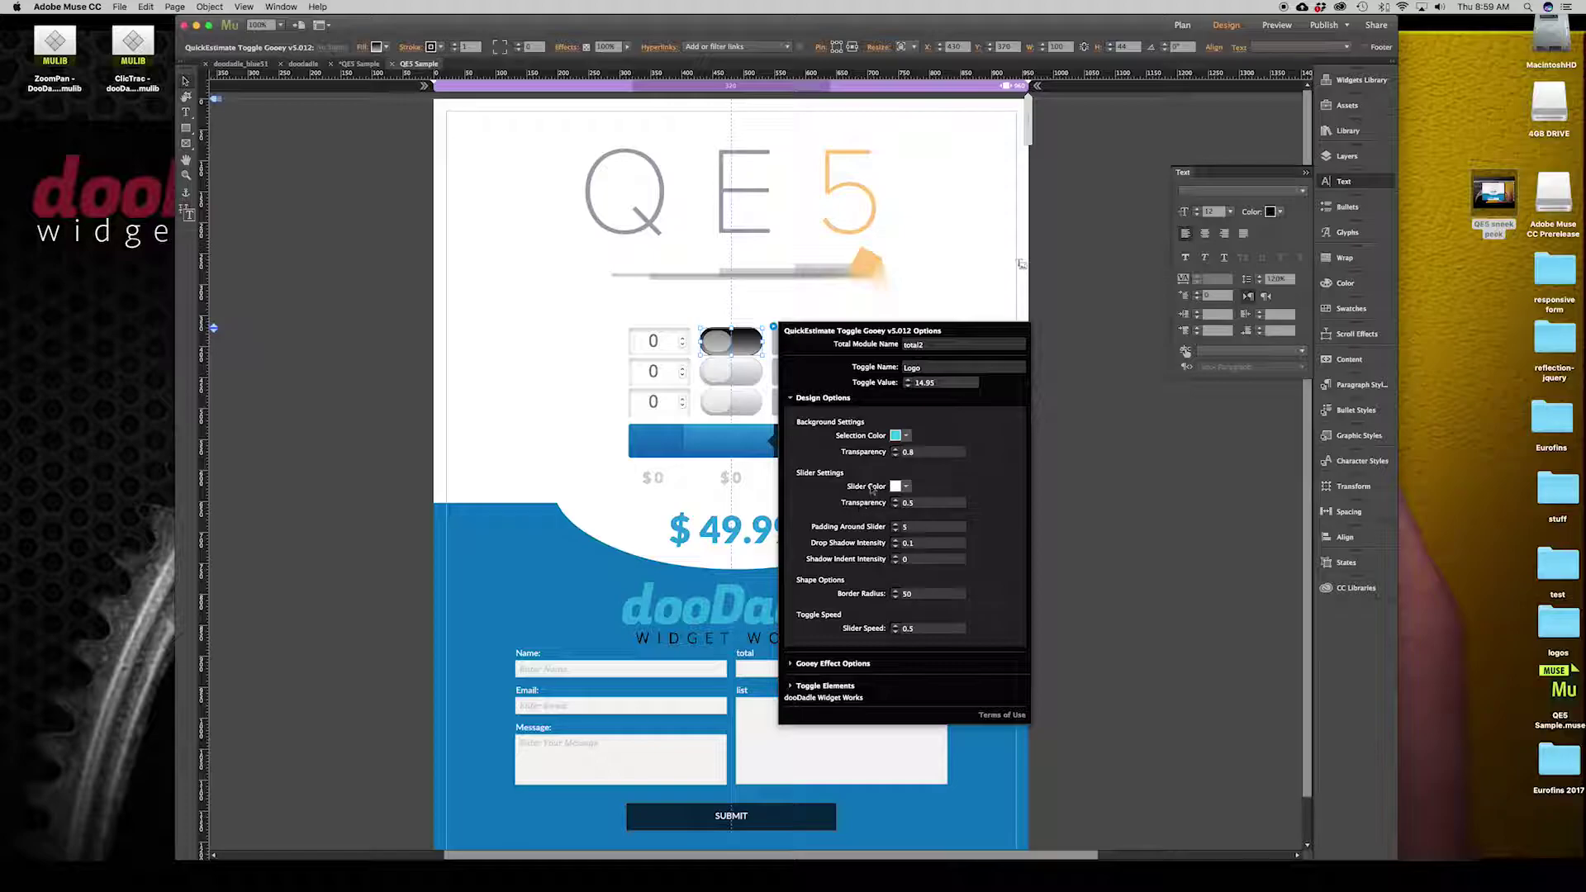
click(522, 348)
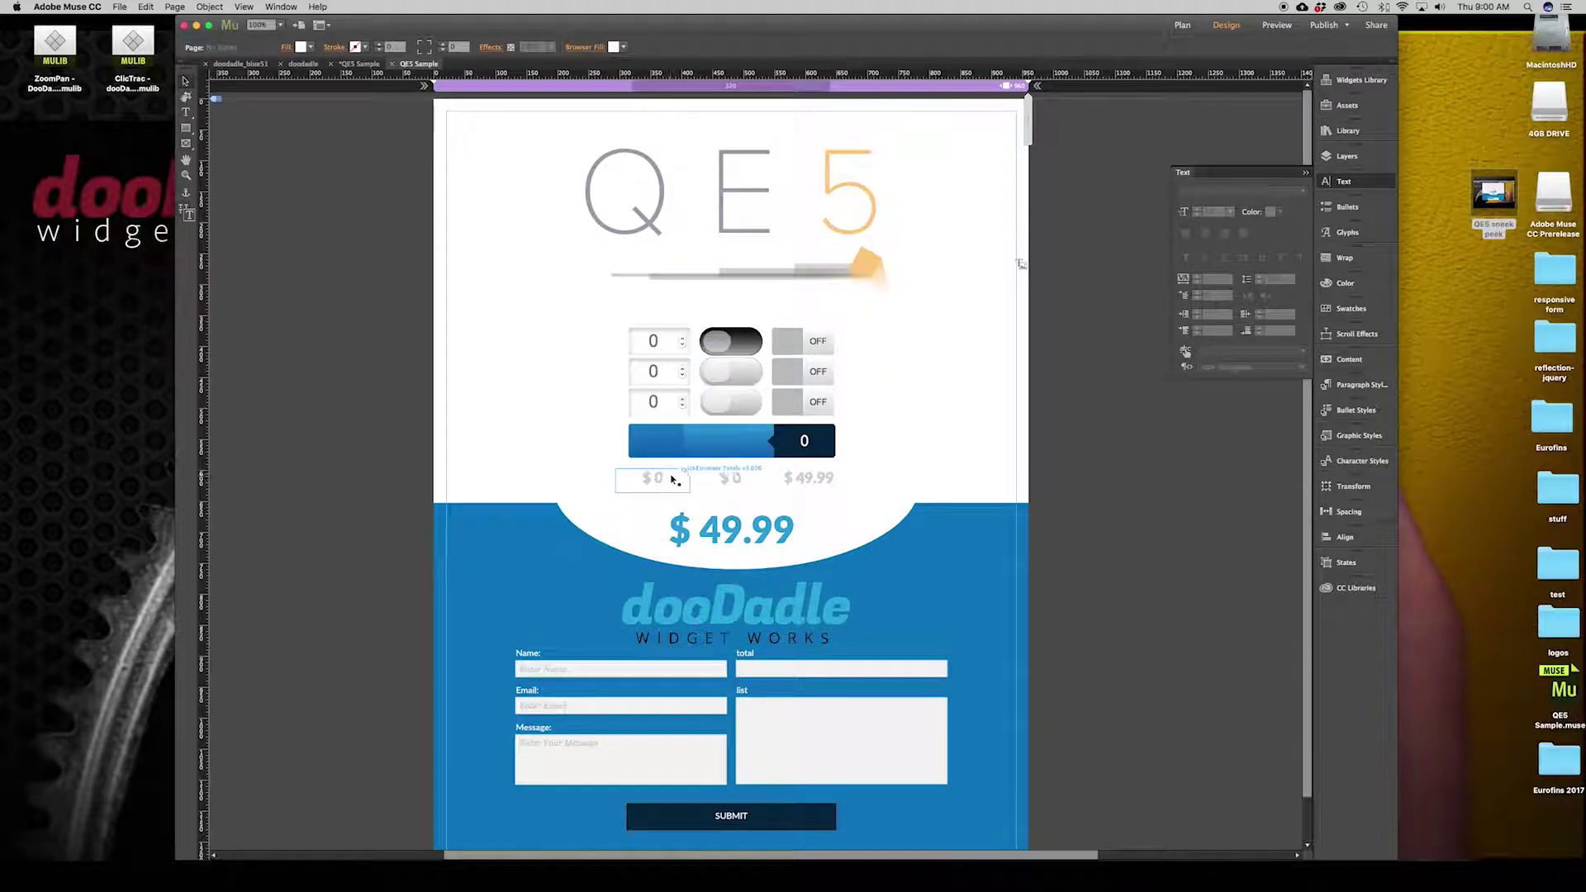
click(655, 477)
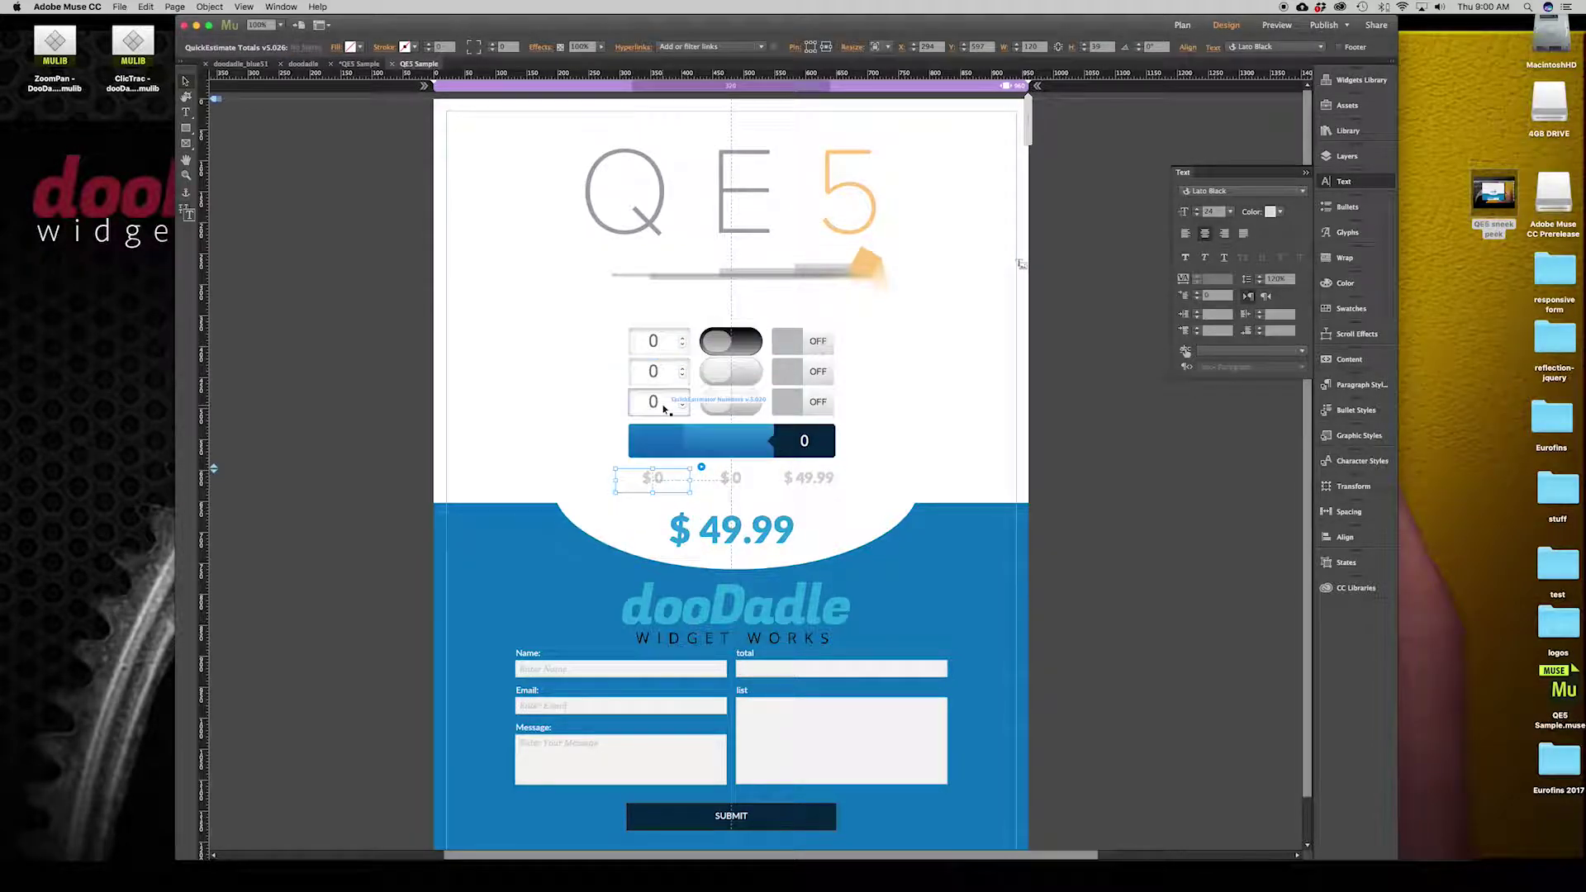
click(701, 467)
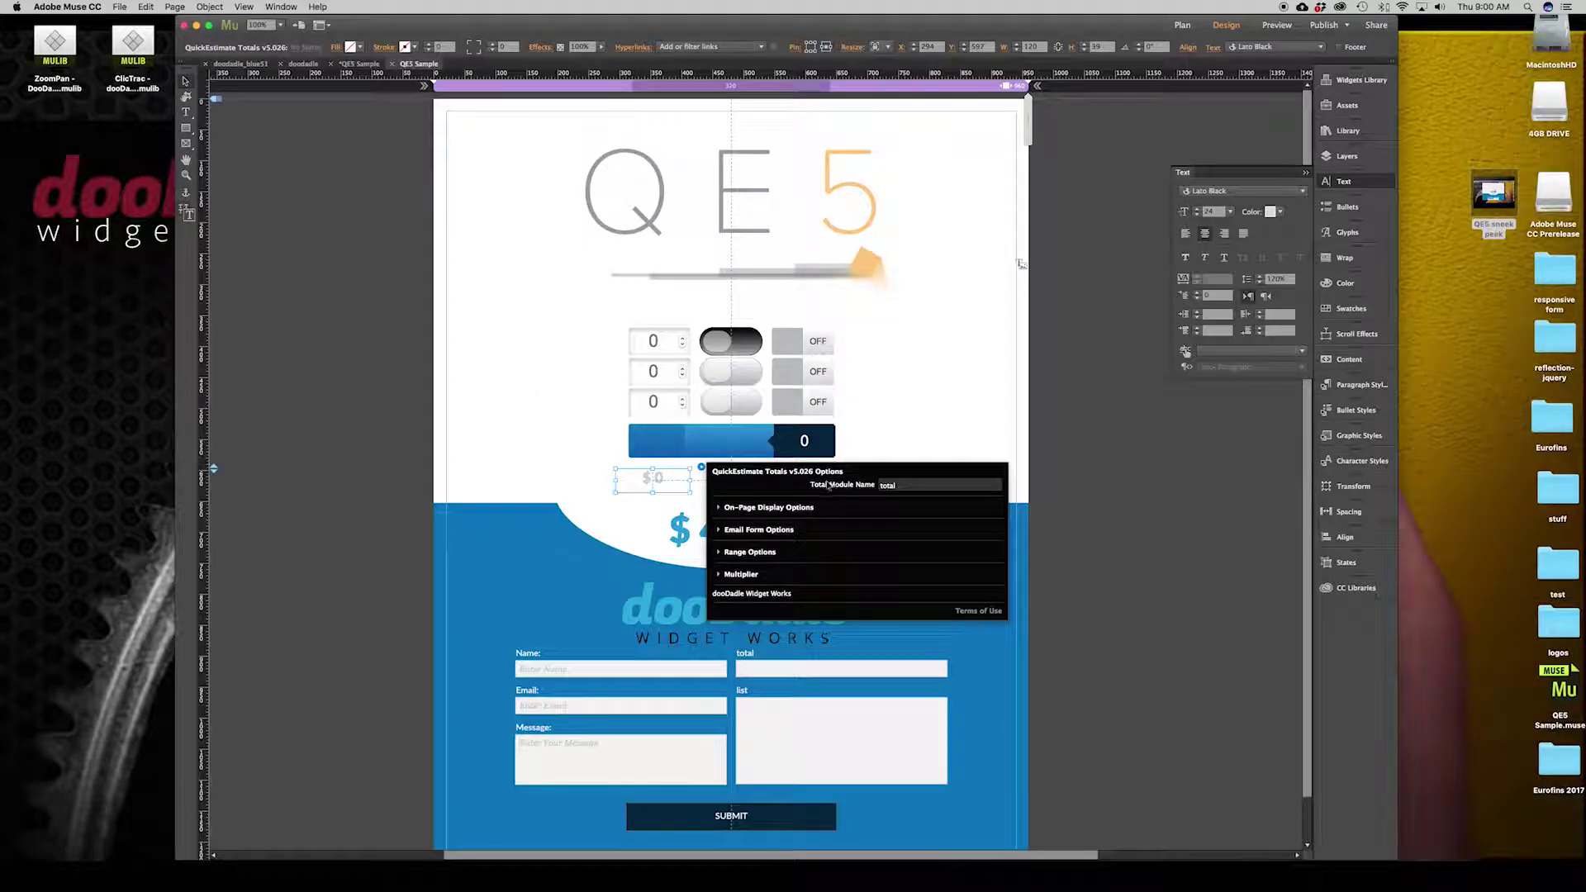
double_click(900, 486)
click(637, 401)
click(648, 403)
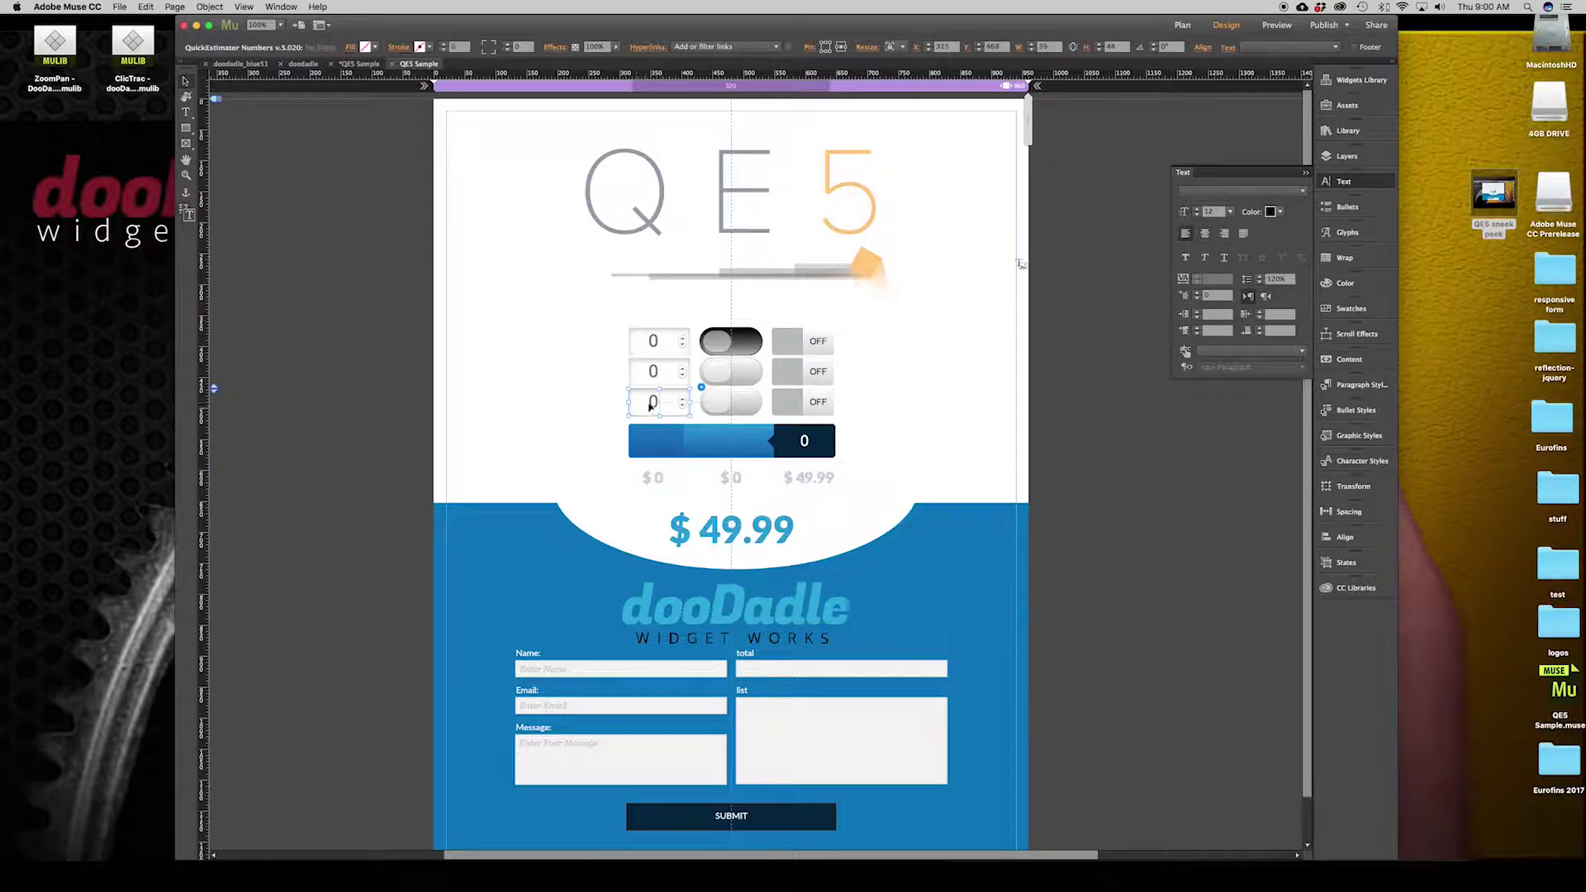
click(701, 388)
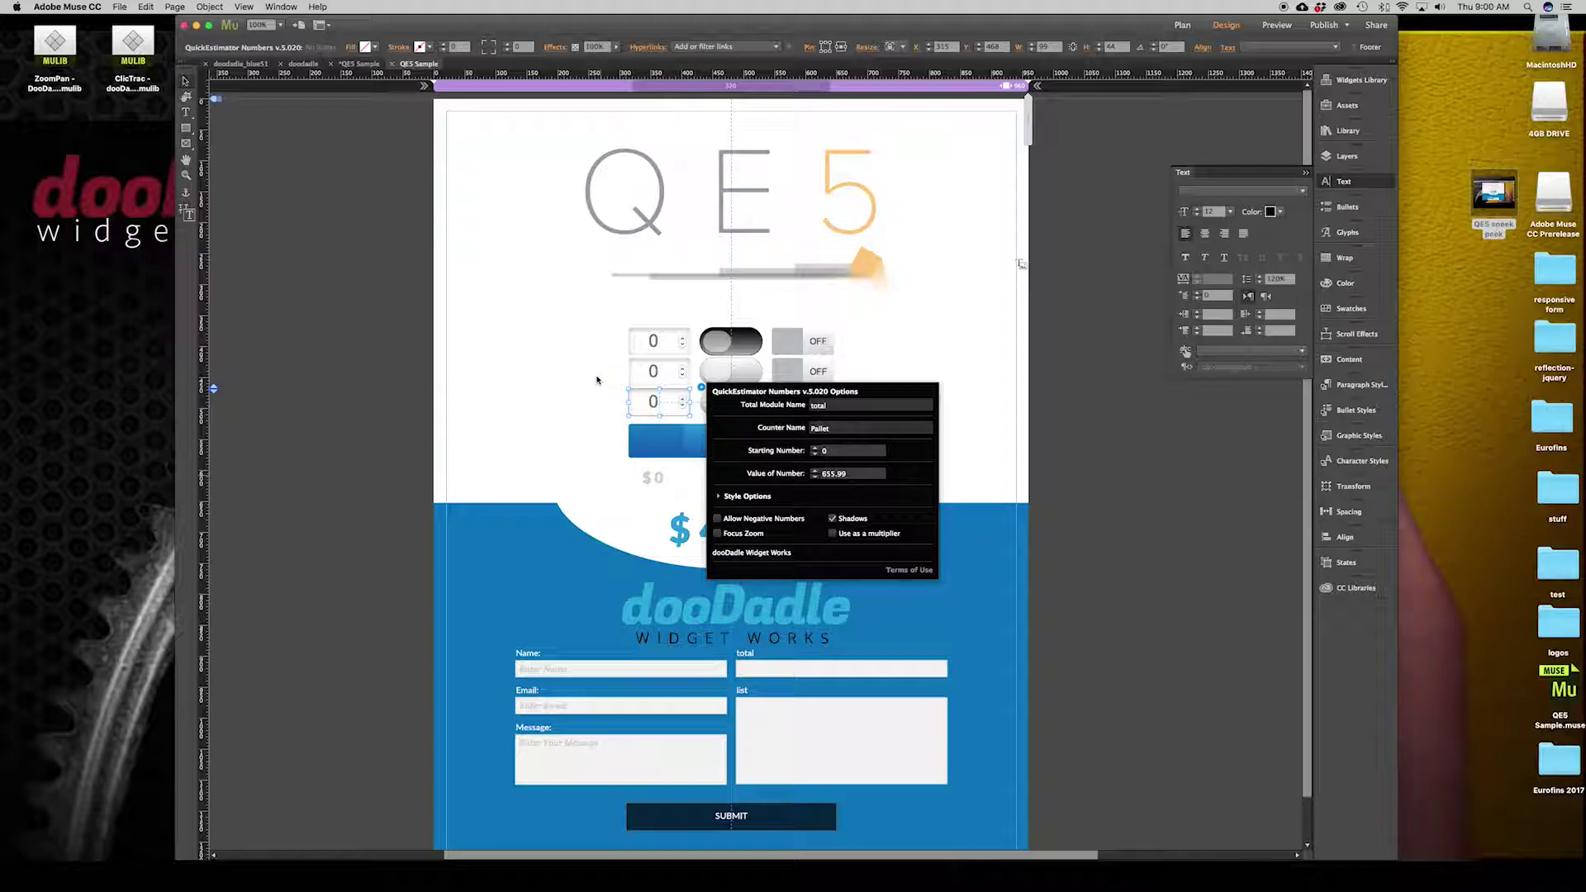
click(597, 380)
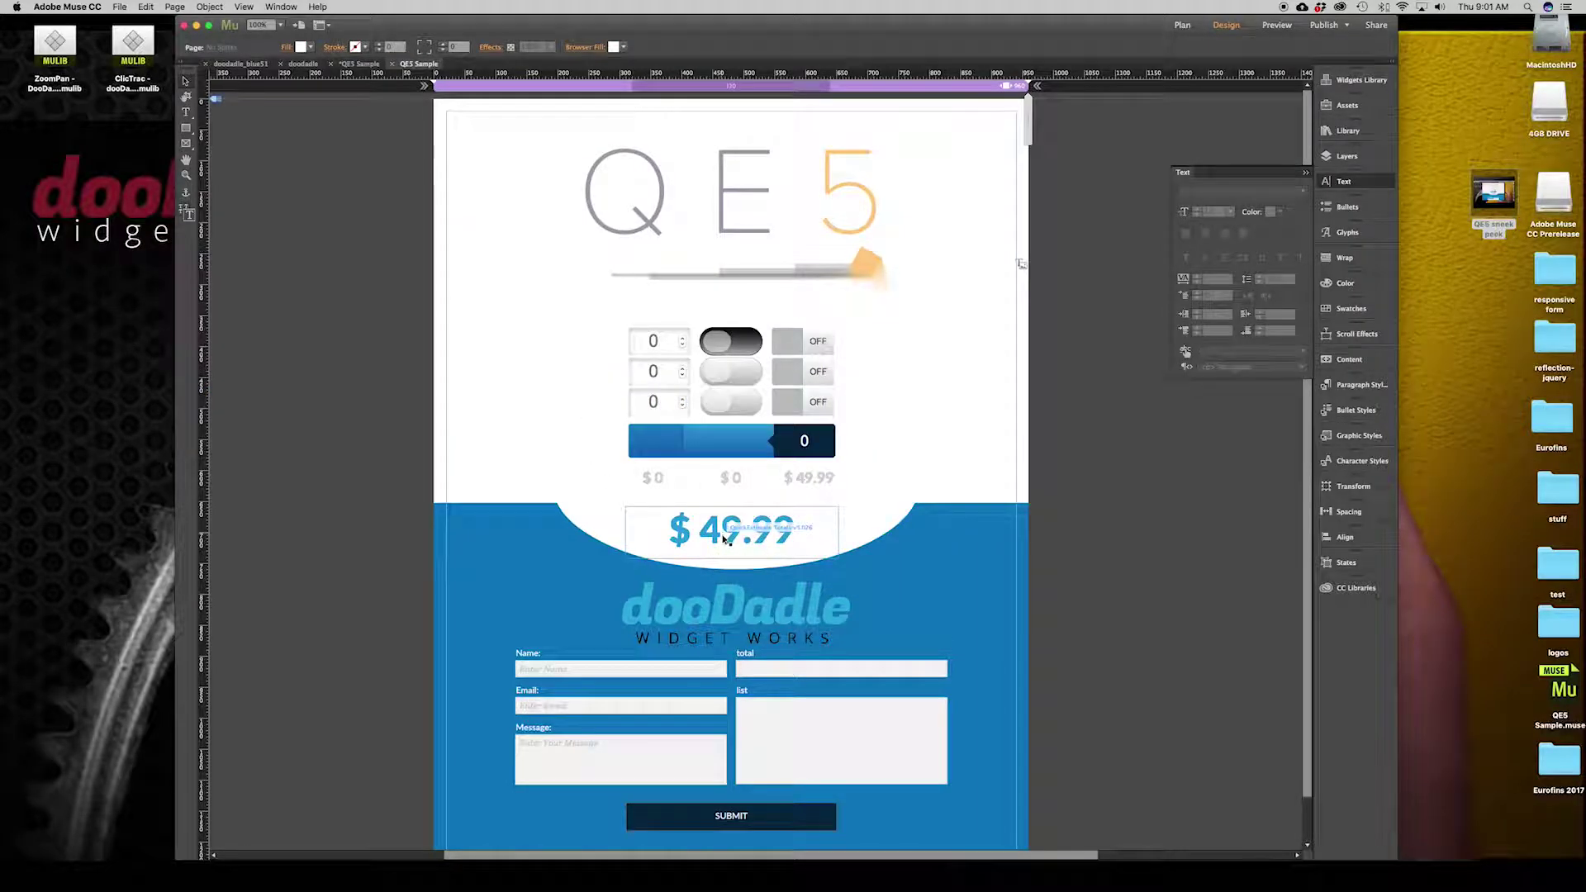
click(830, 523)
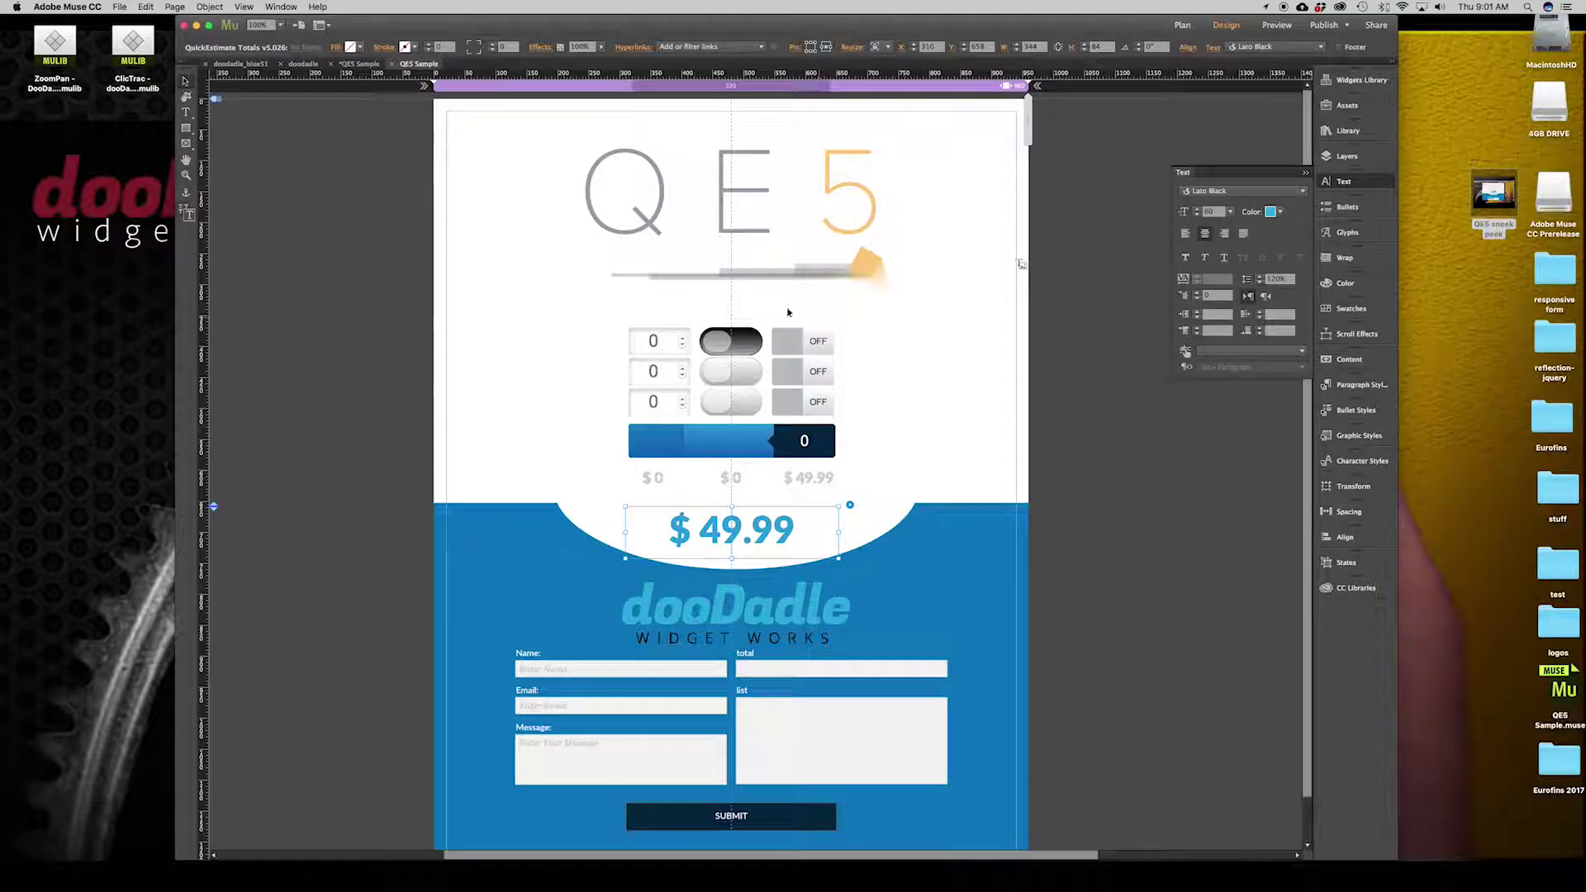
- Move the top toggle under the QE5 heading and stretch it to 271 wide by 61 high
click(705, 332)
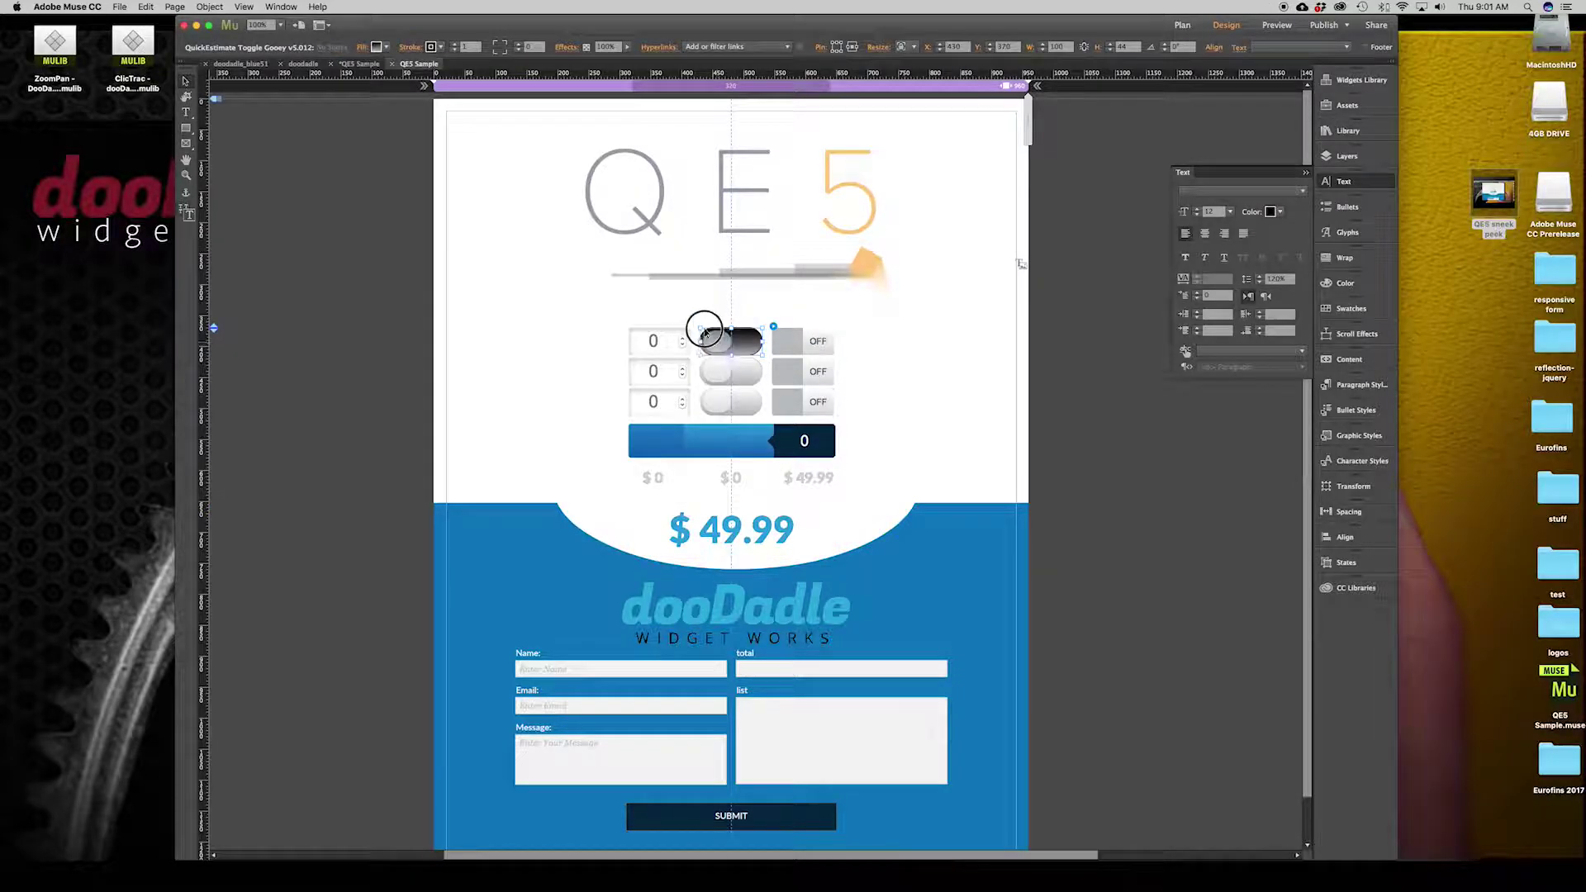
drag(705, 332, 616, 290)
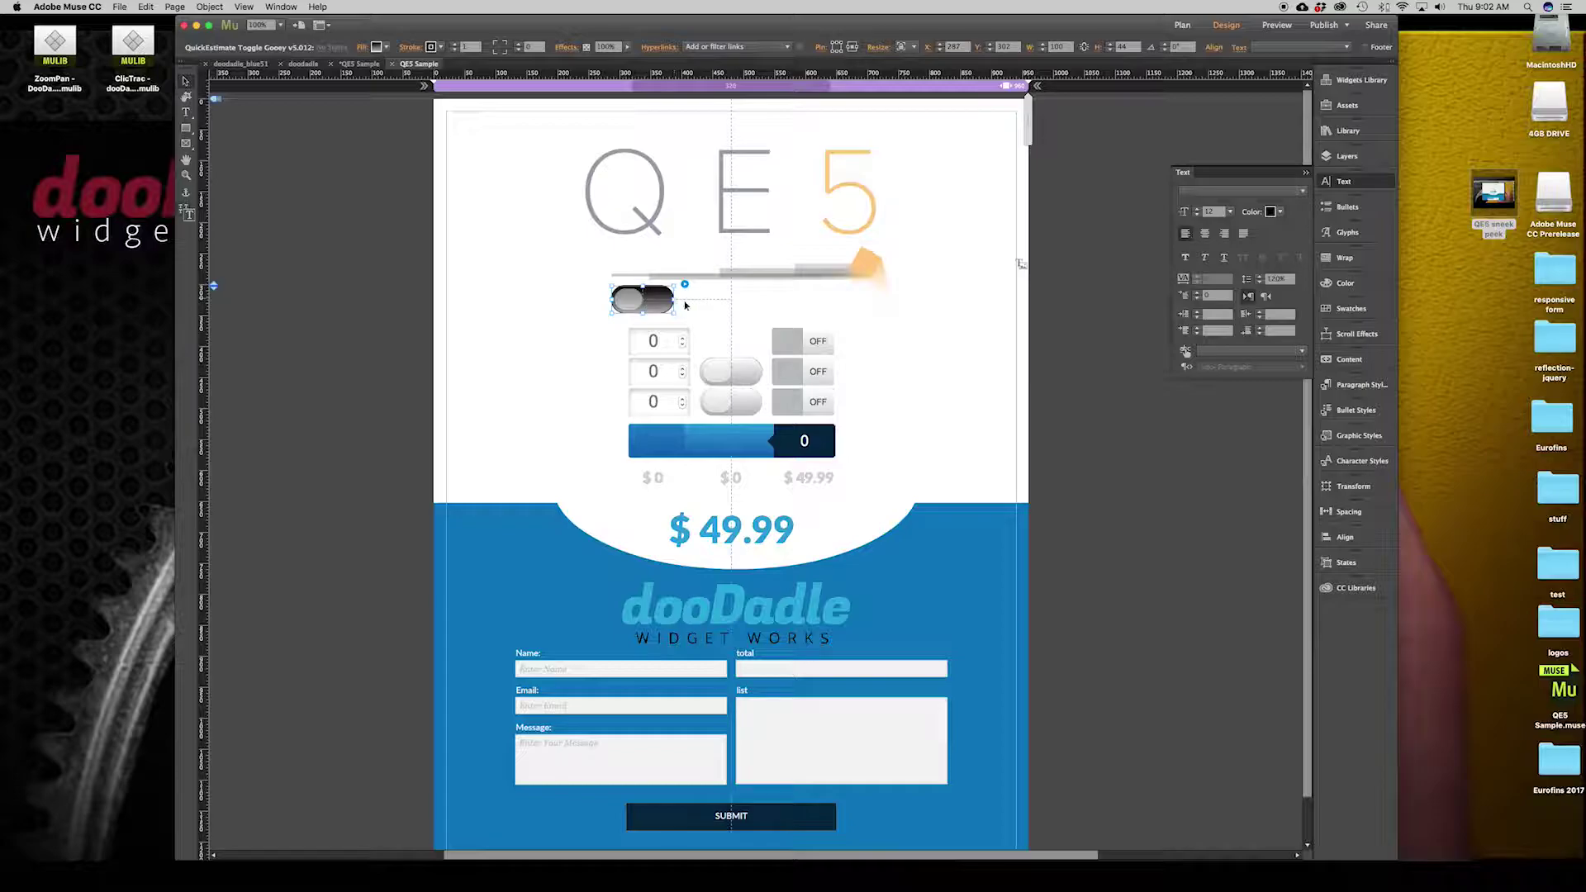
drag(676, 301, 779, 300)
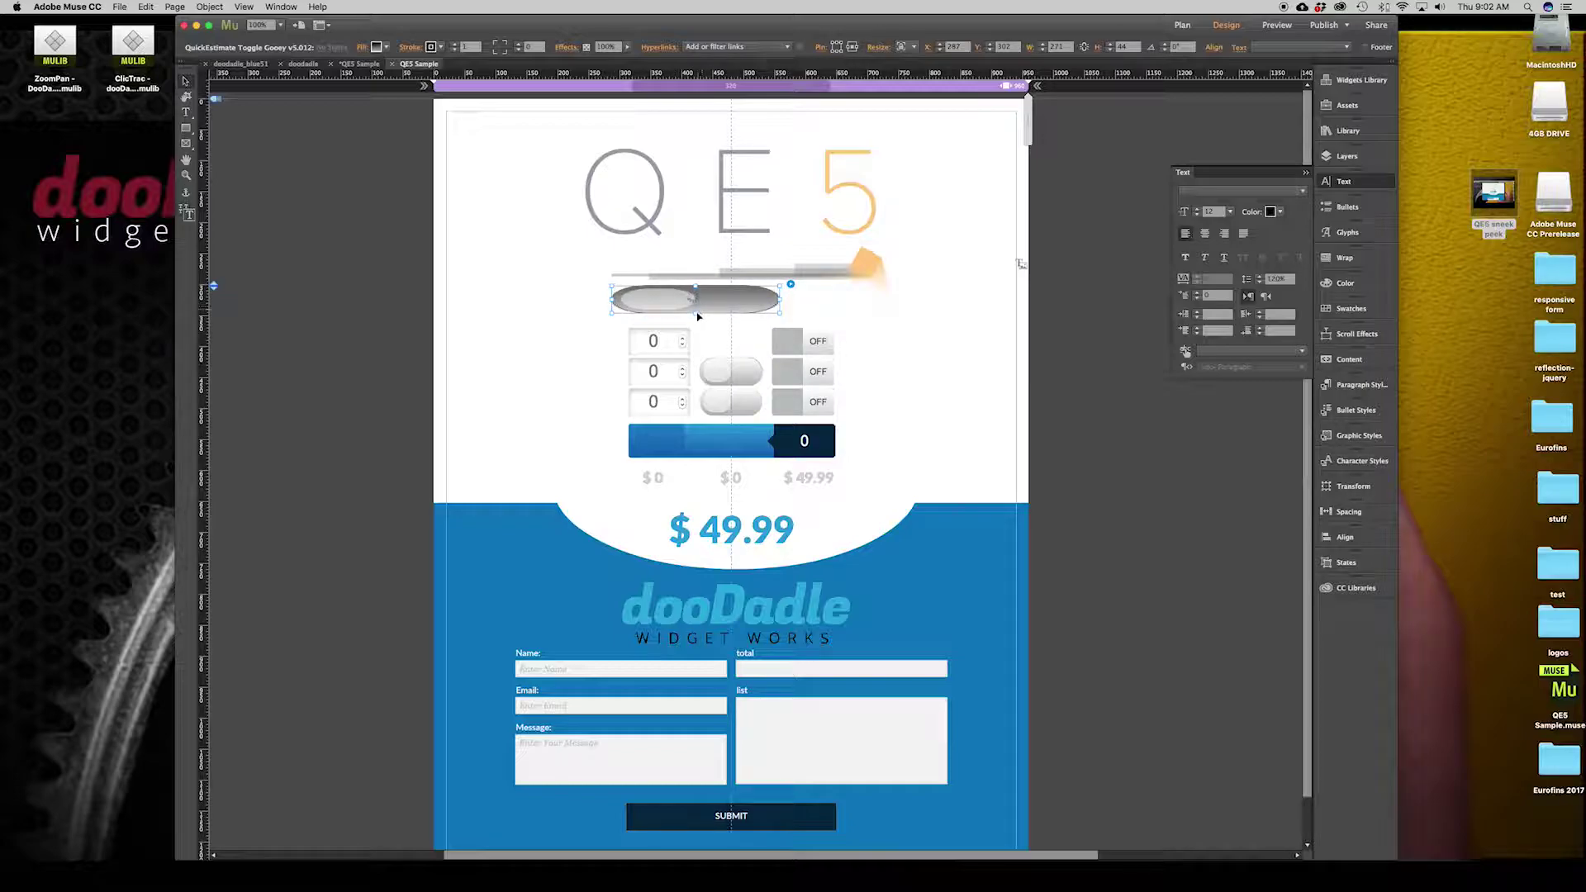
drag(694, 312, 694, 323)
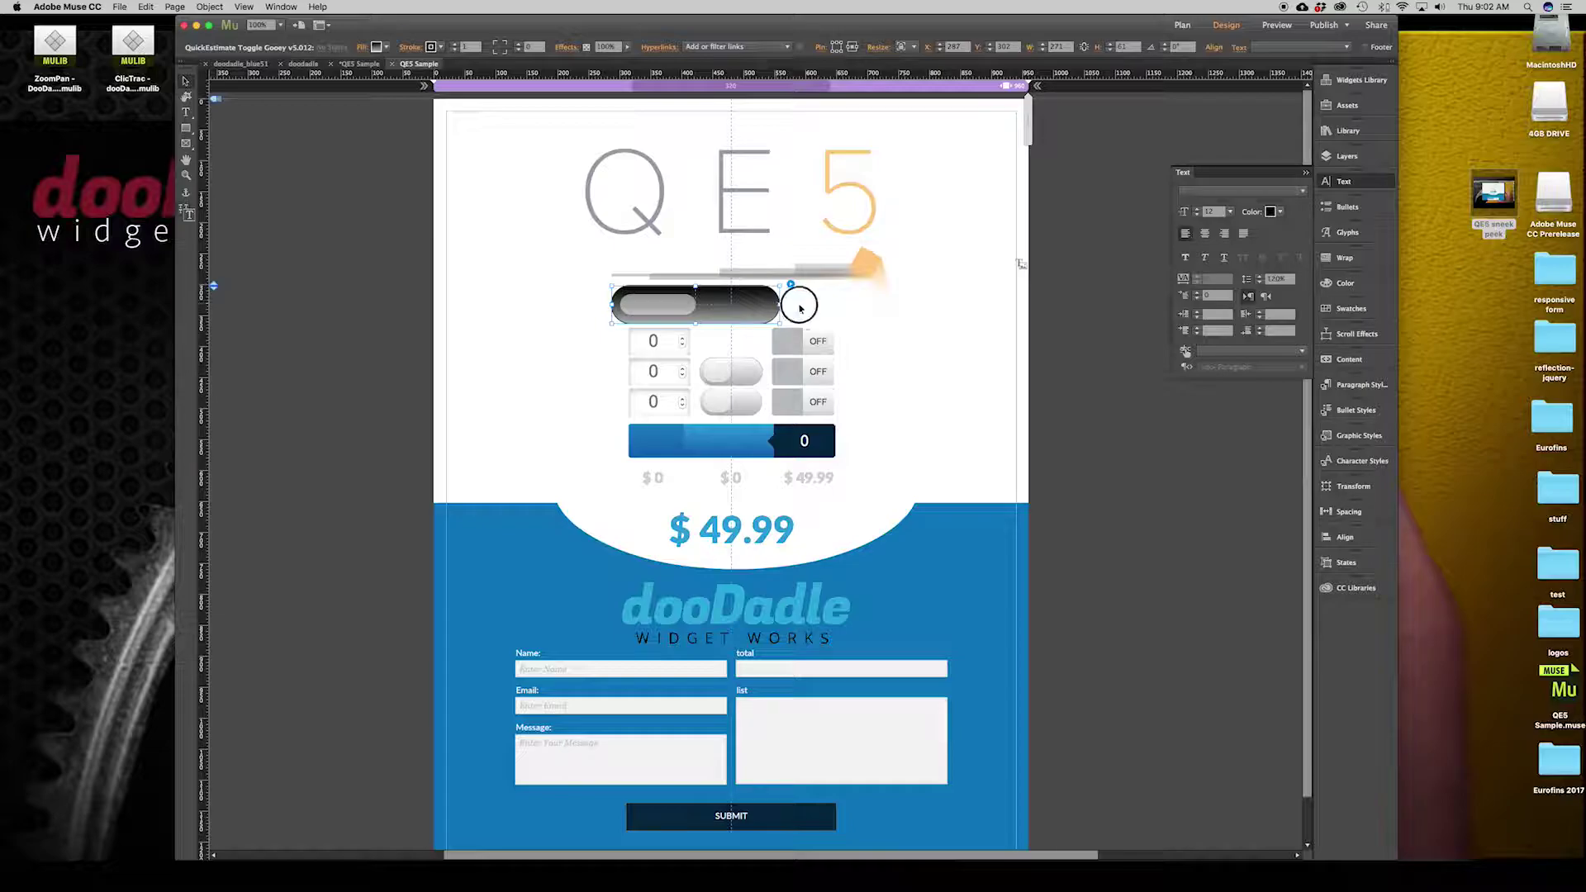
drag(777, 305, 834, 304)
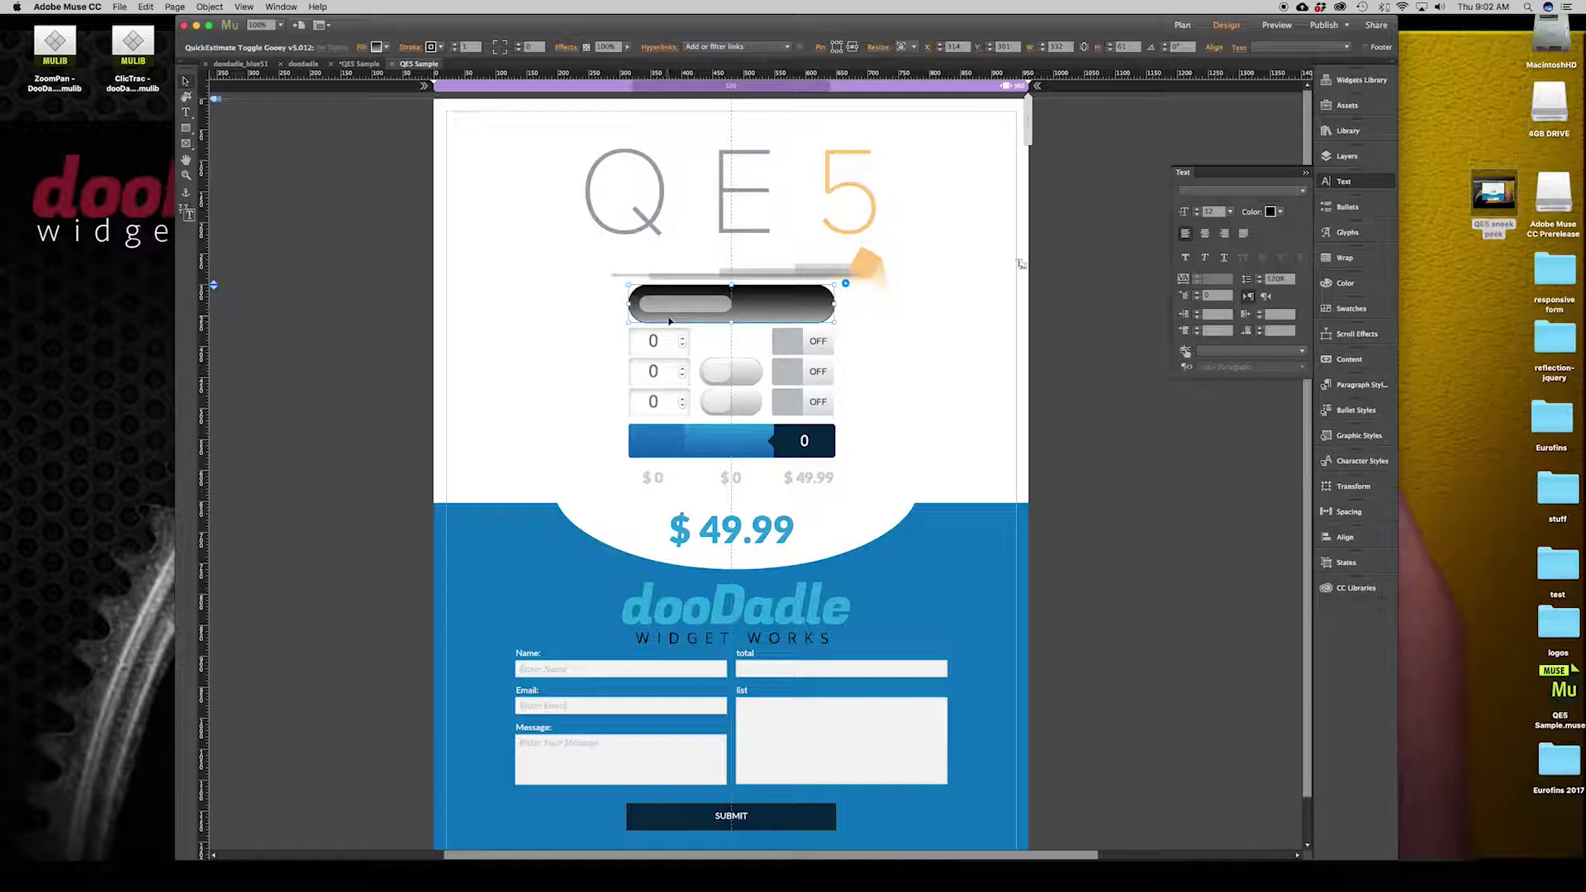
- Change the large toggle's Padding Around Slider from 5 to 1 in its design options
click(846, 284)
click(863, 355)
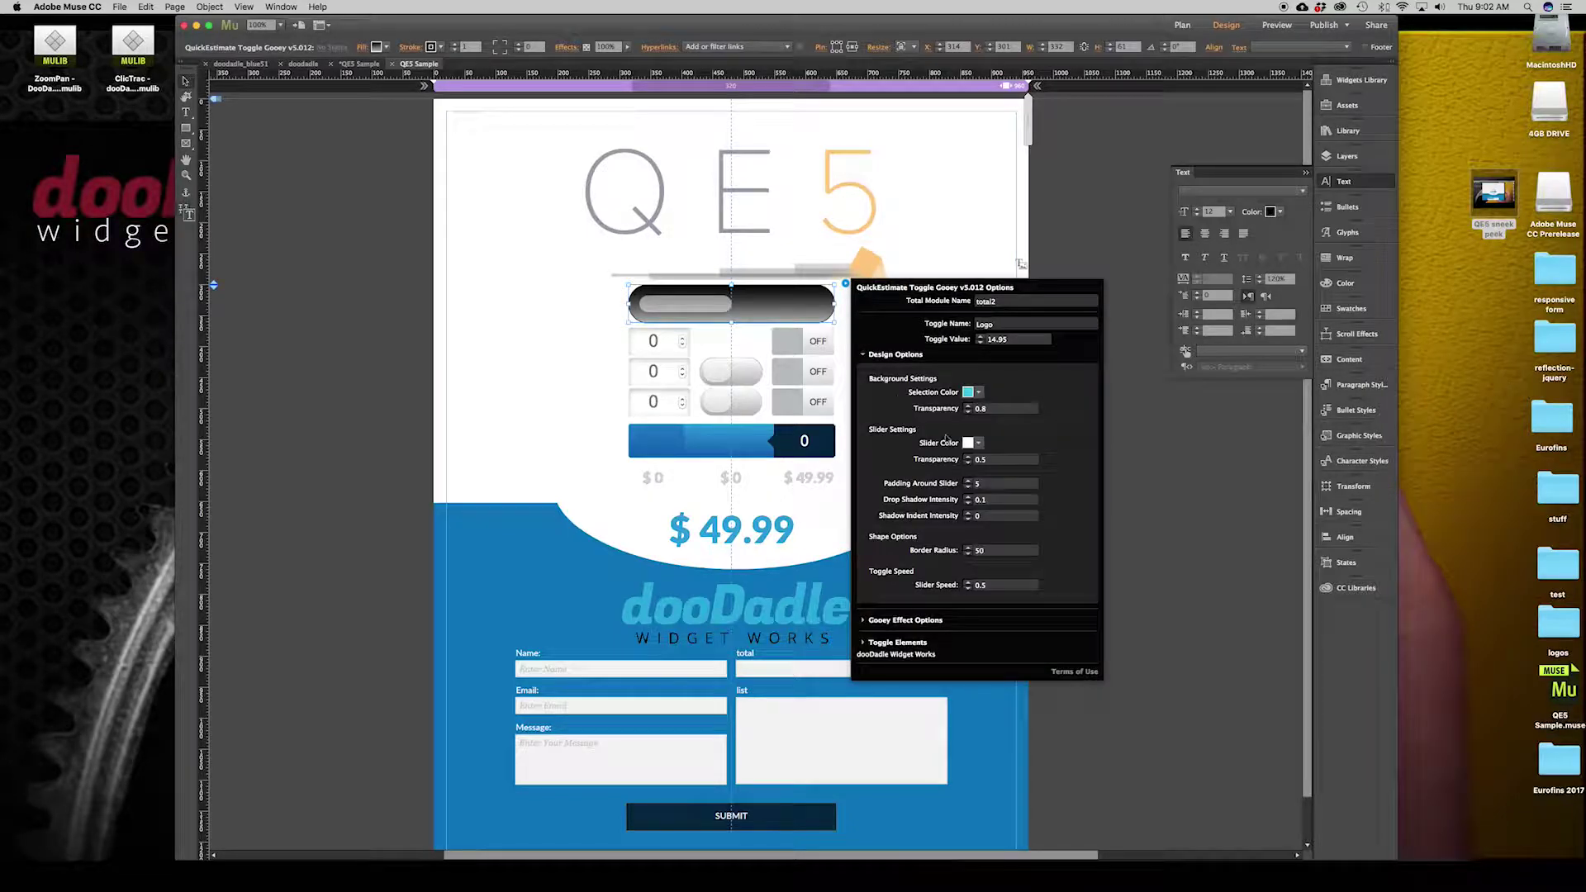
click(955, 483)
key(Return)
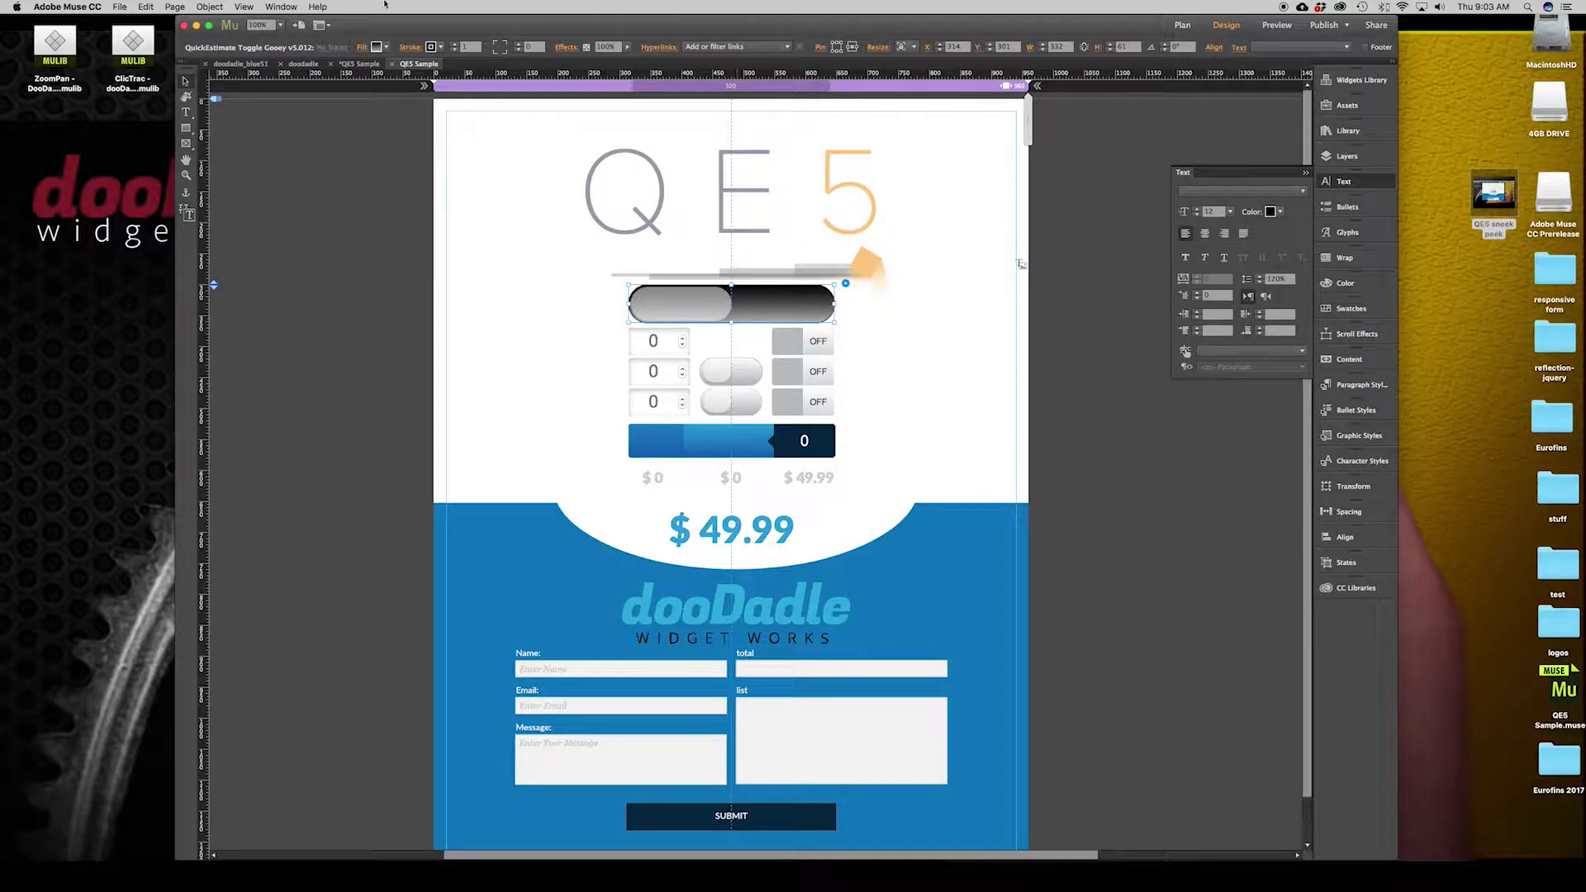
click(388, 47)
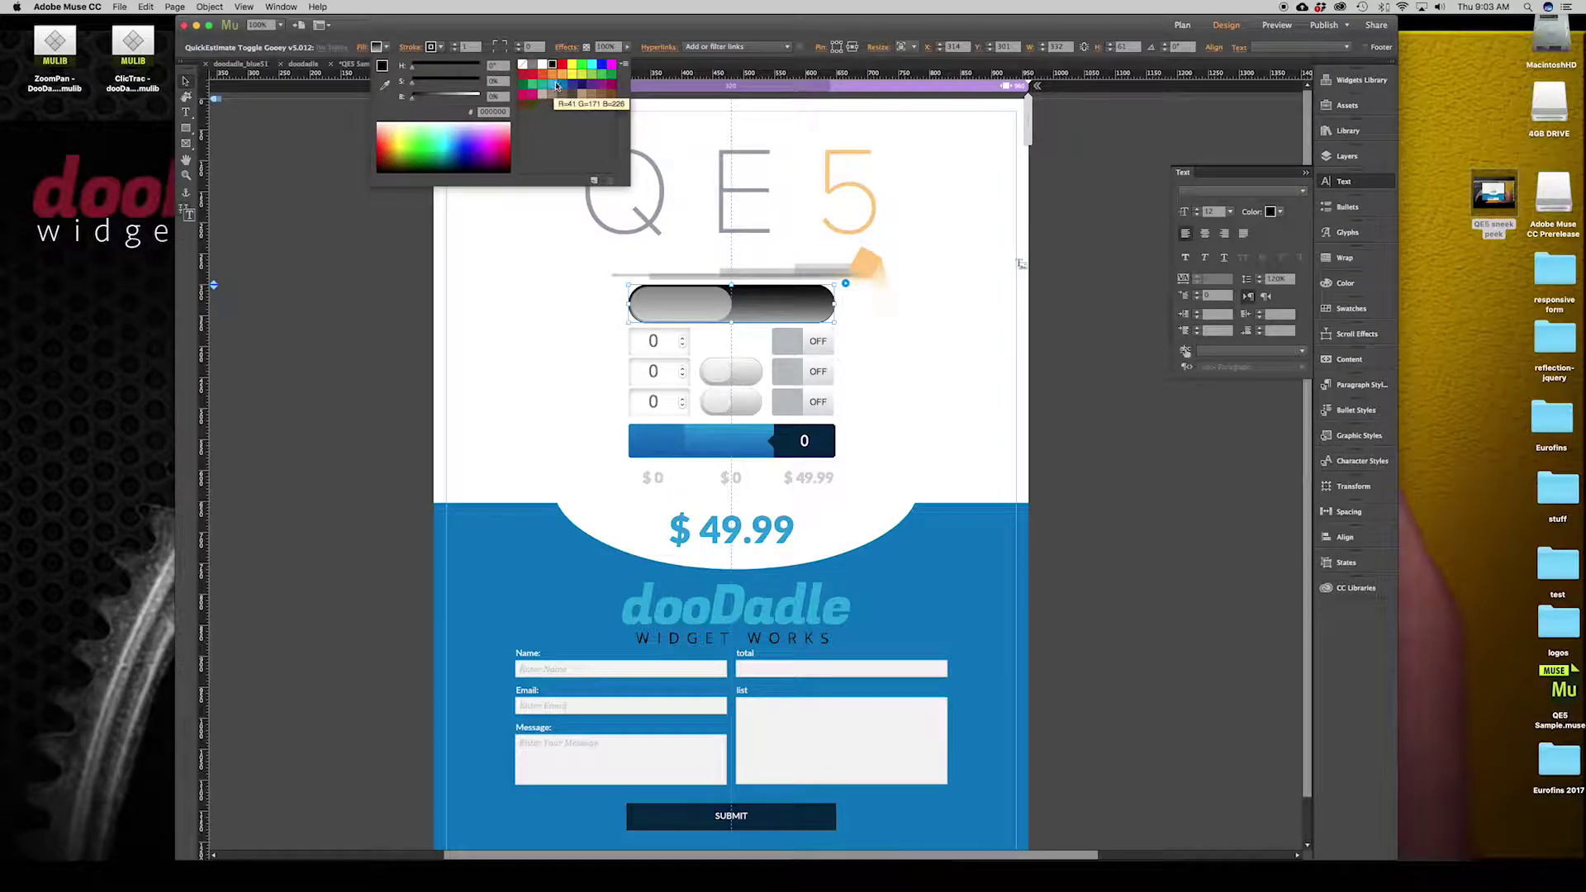
- Give the large toggle a solid dark grey fill
click(361, 49)
click(361, 49)
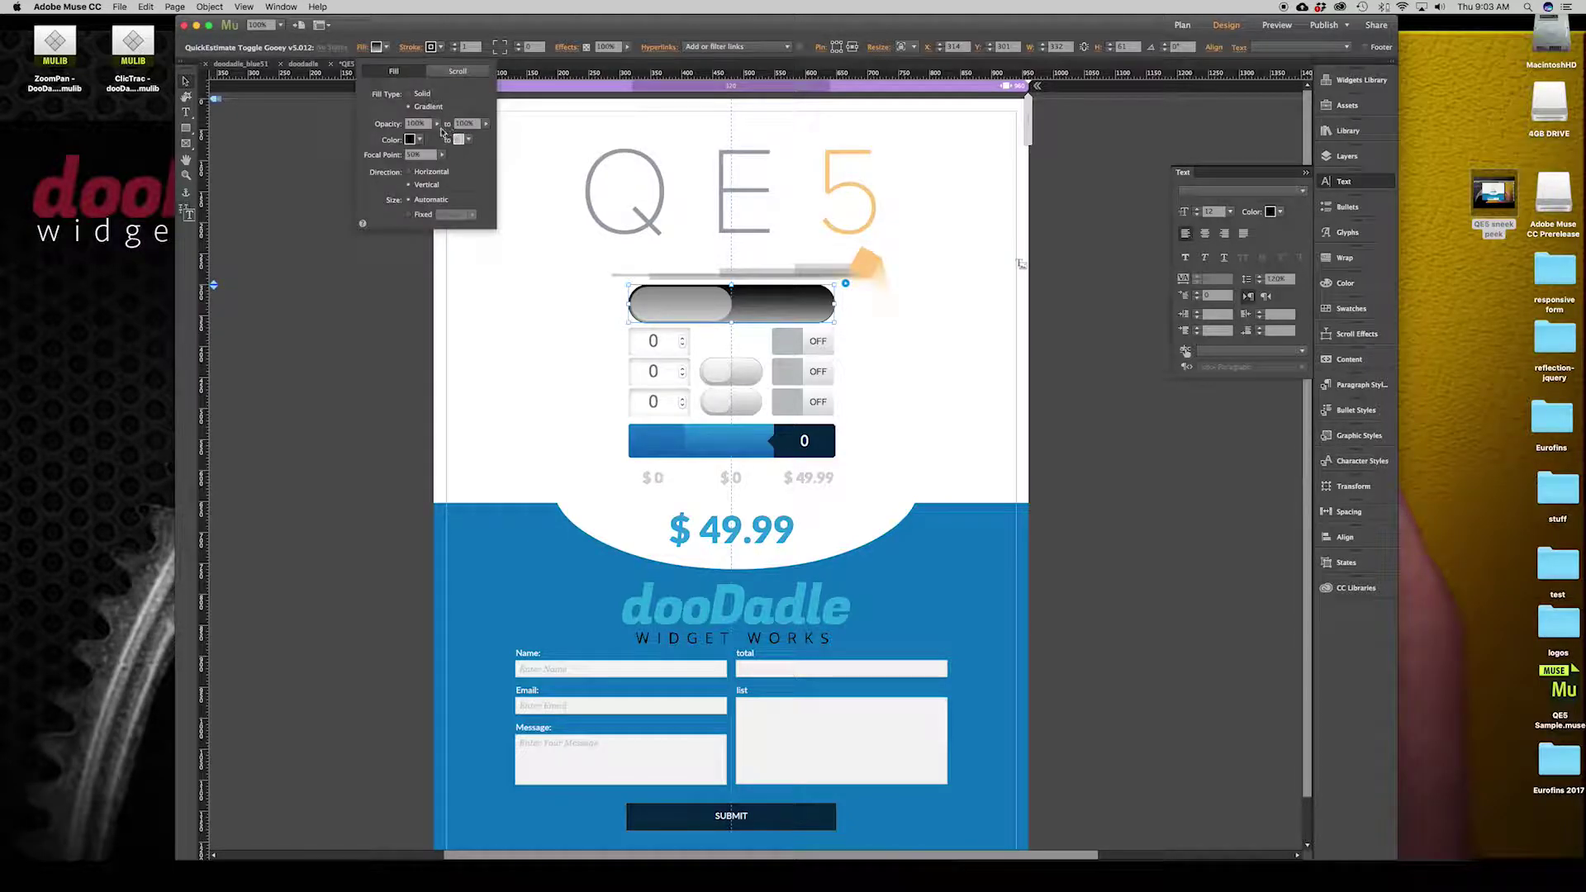
click(409, 95)
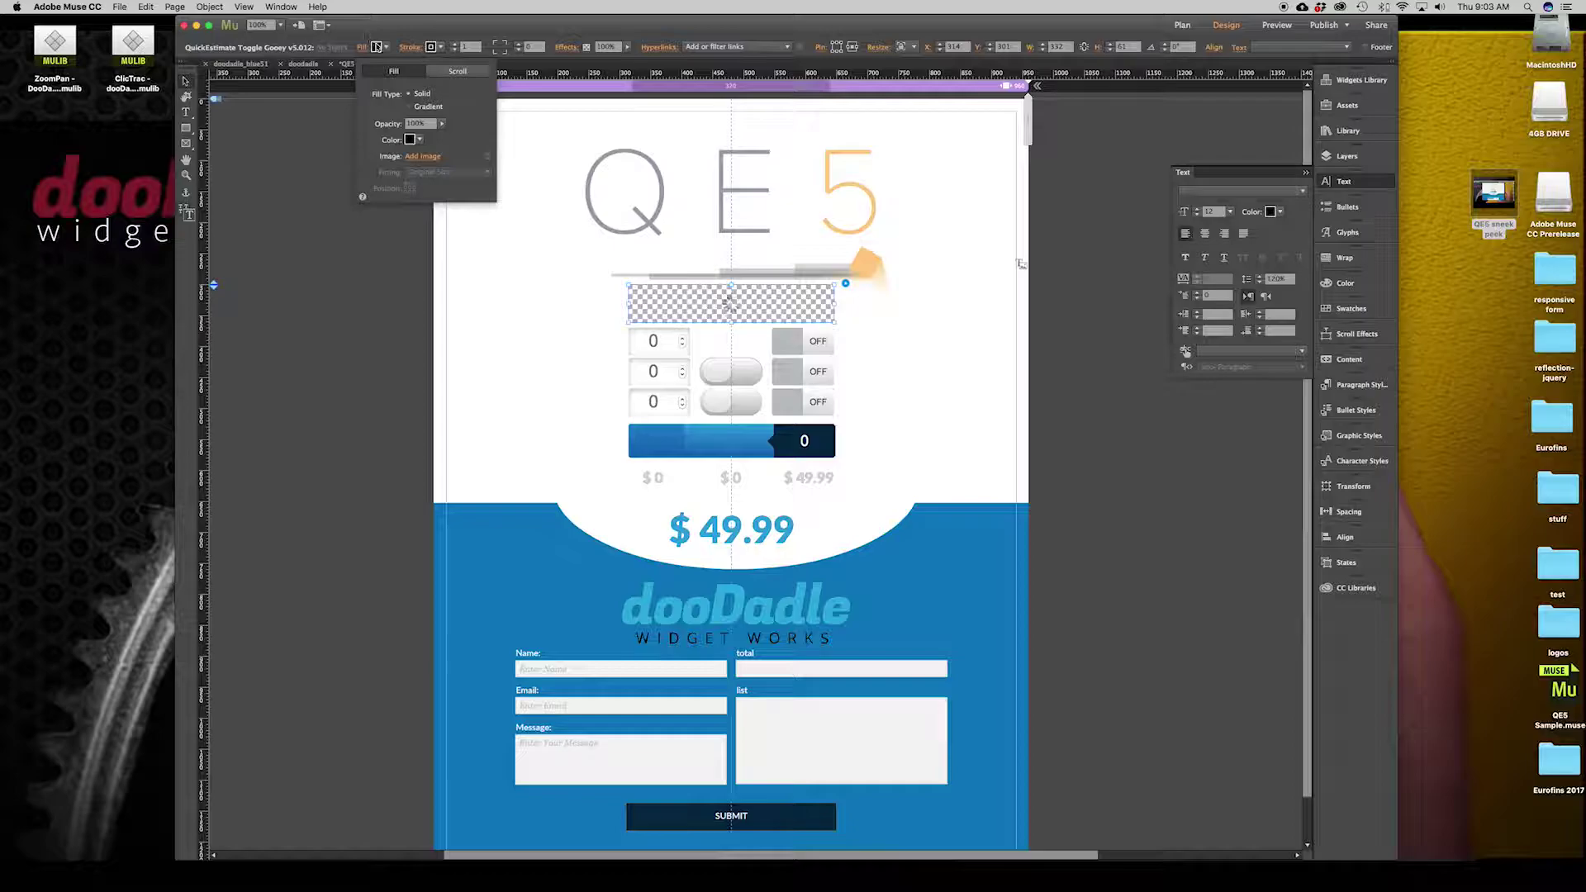
click(411, 140)
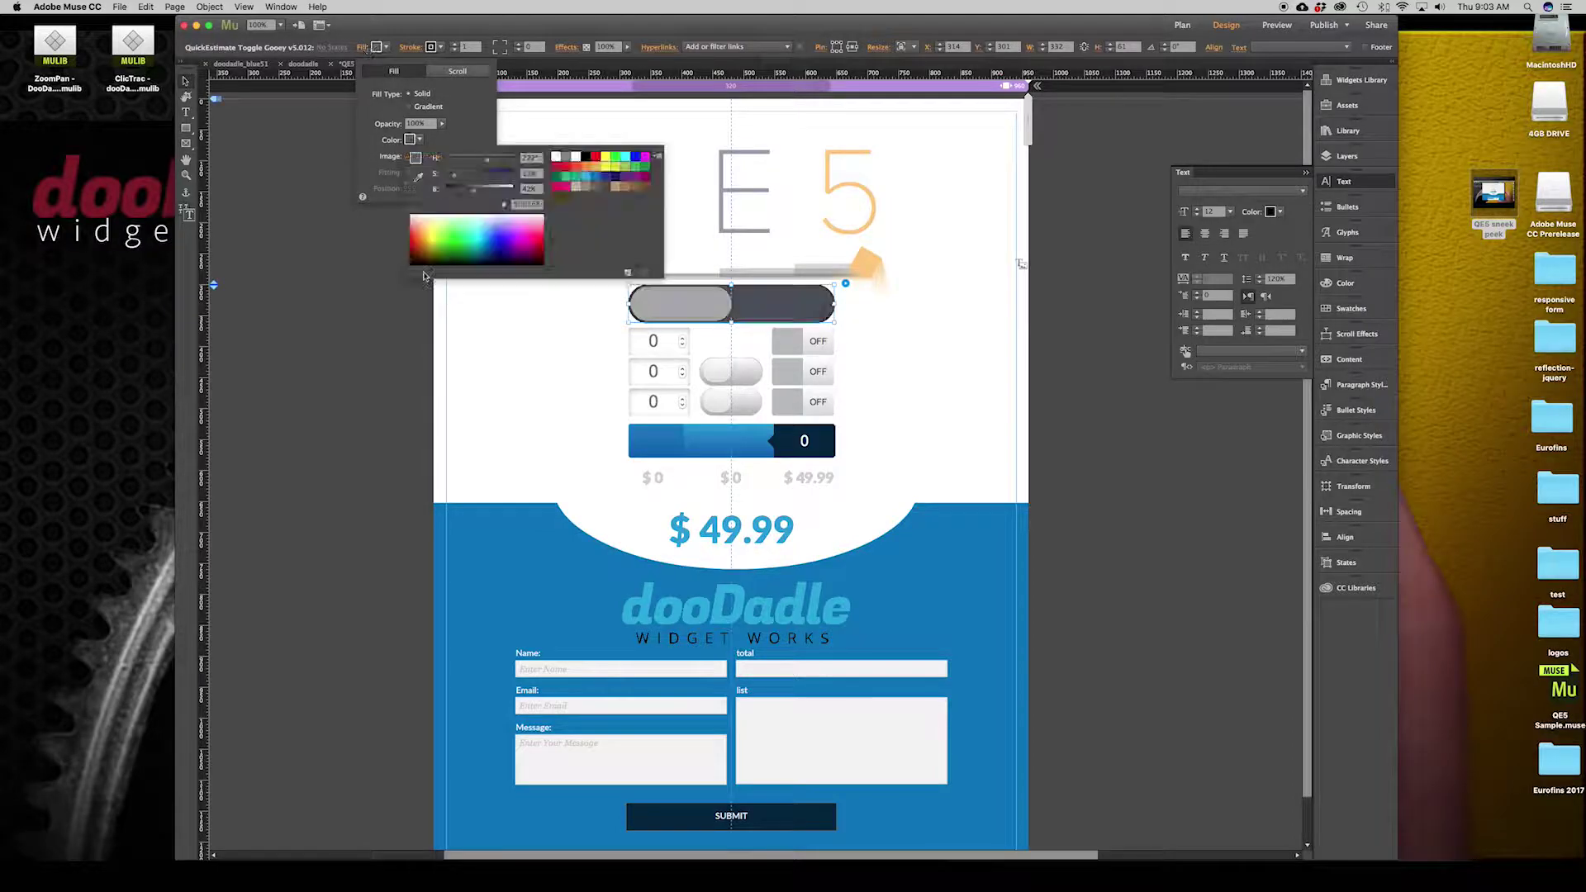
click(406, 279)
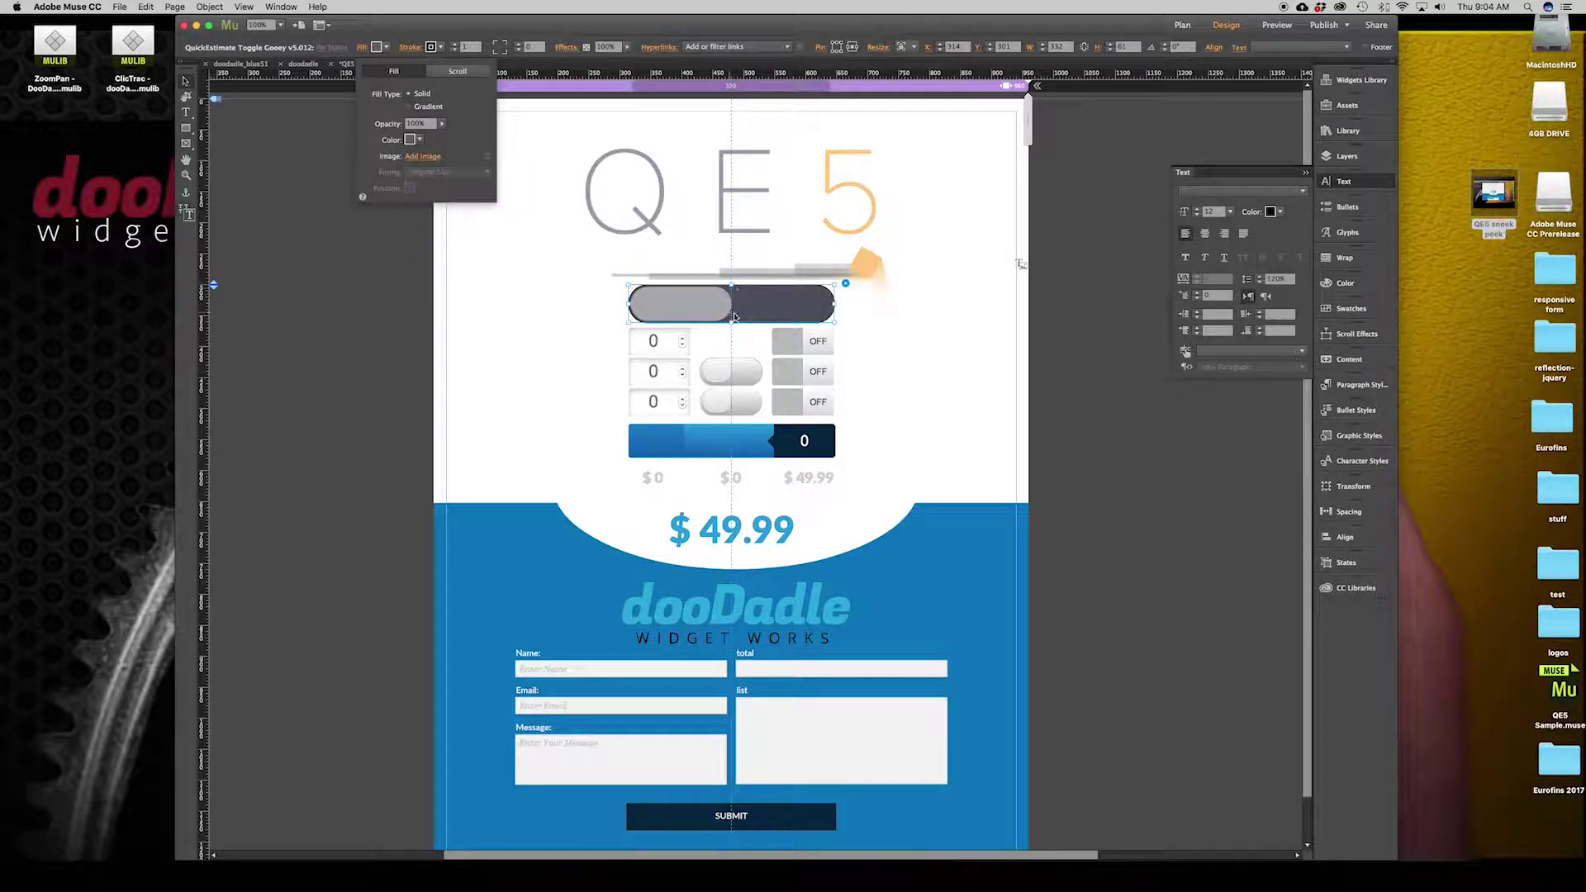
click(747, 317)
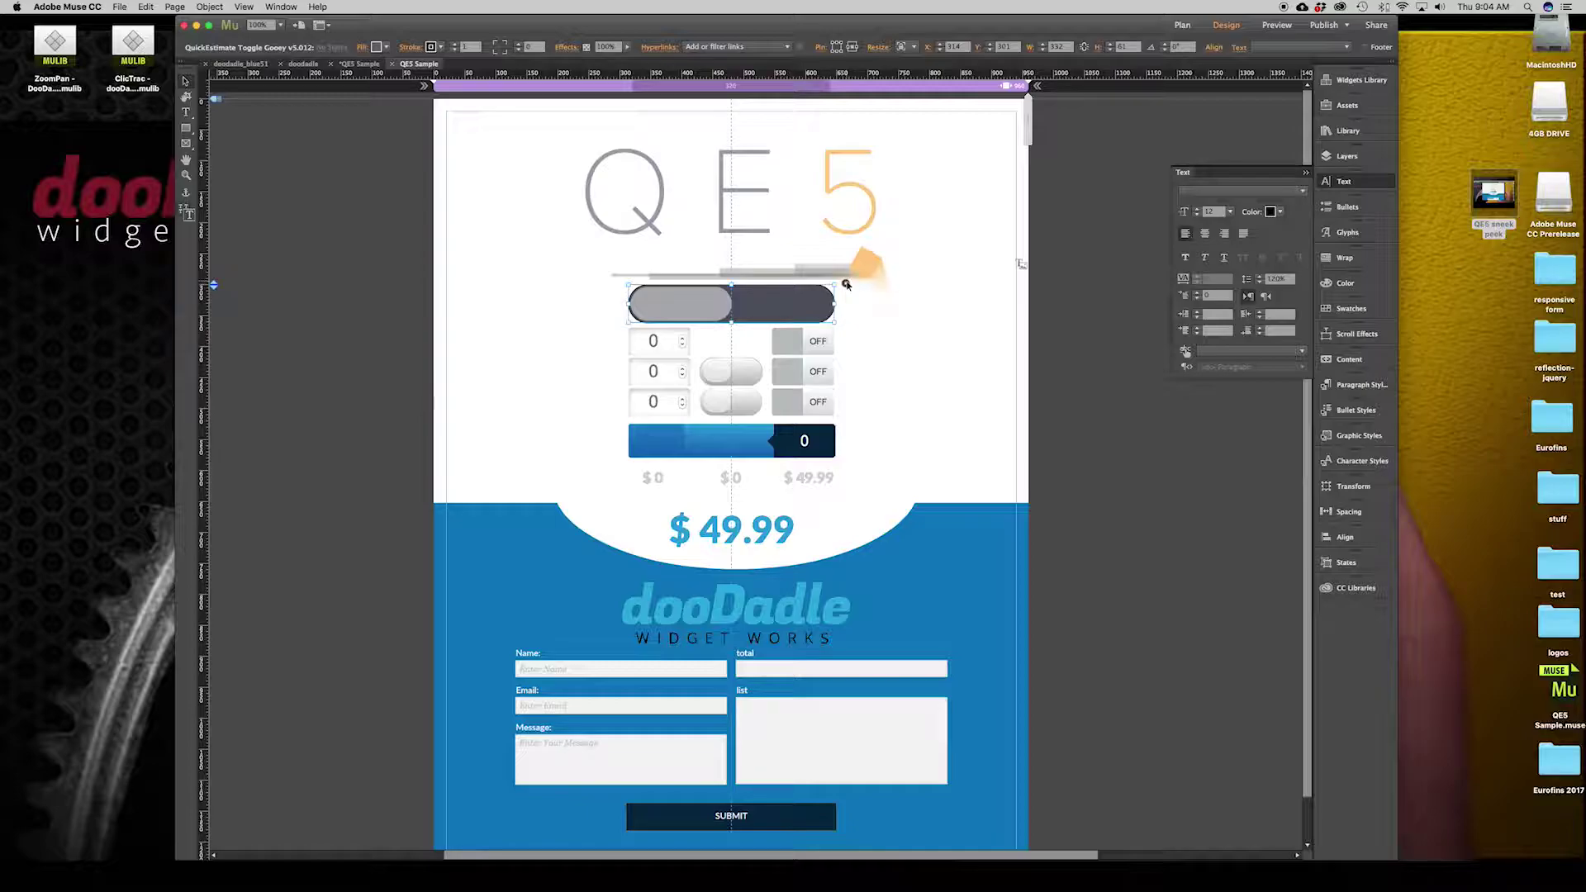
- Set the slider's Drop Shadow Intensity to 0 and preview the page in Safari
click(846, 285)
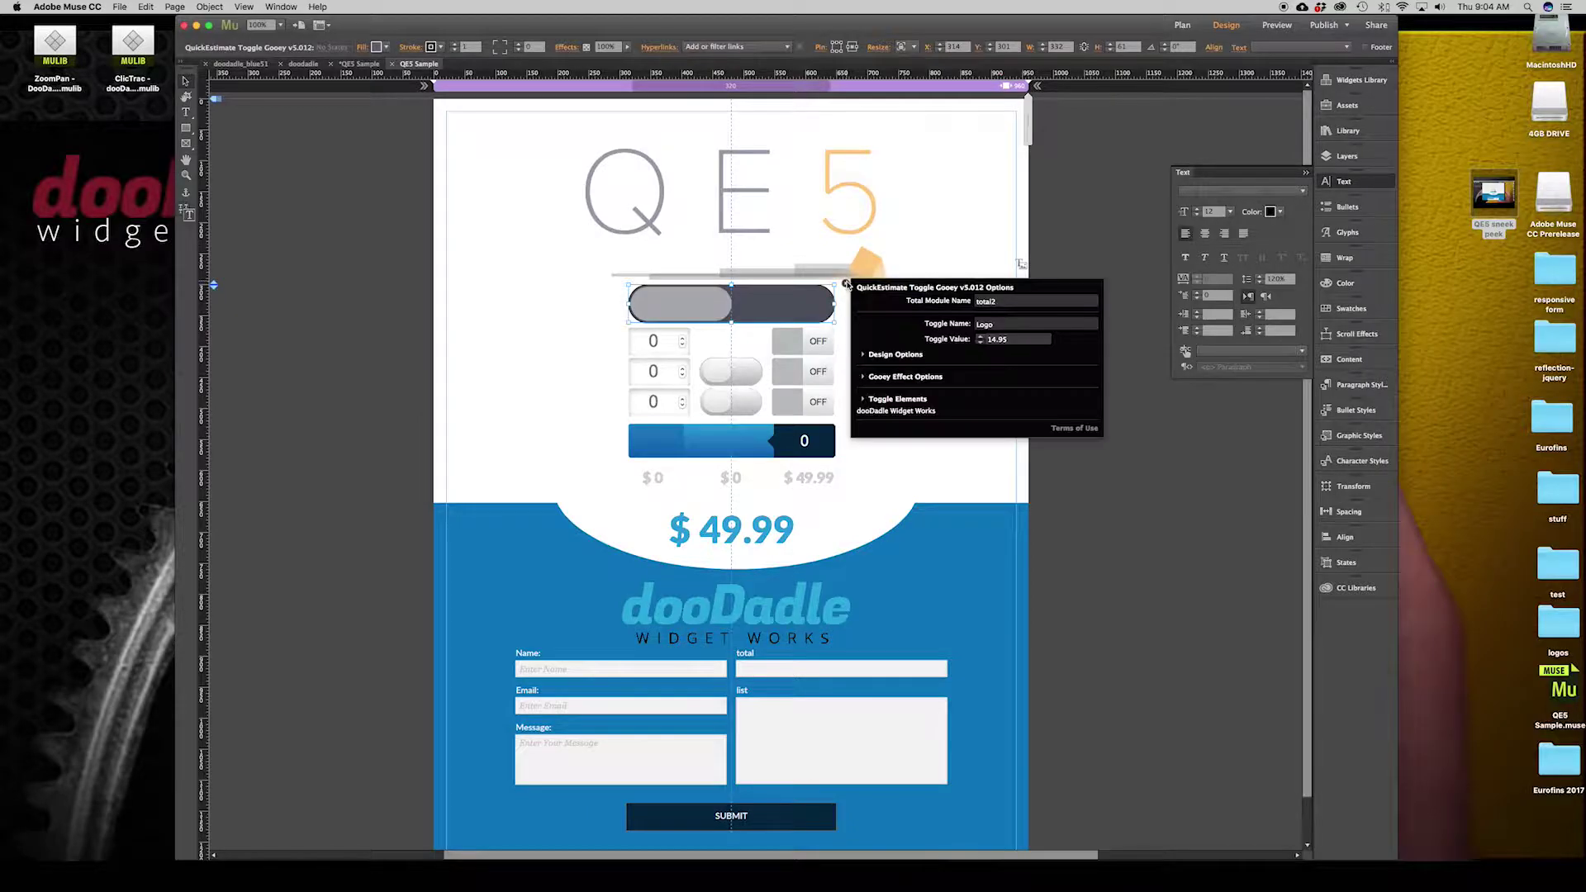
click(863, 355)
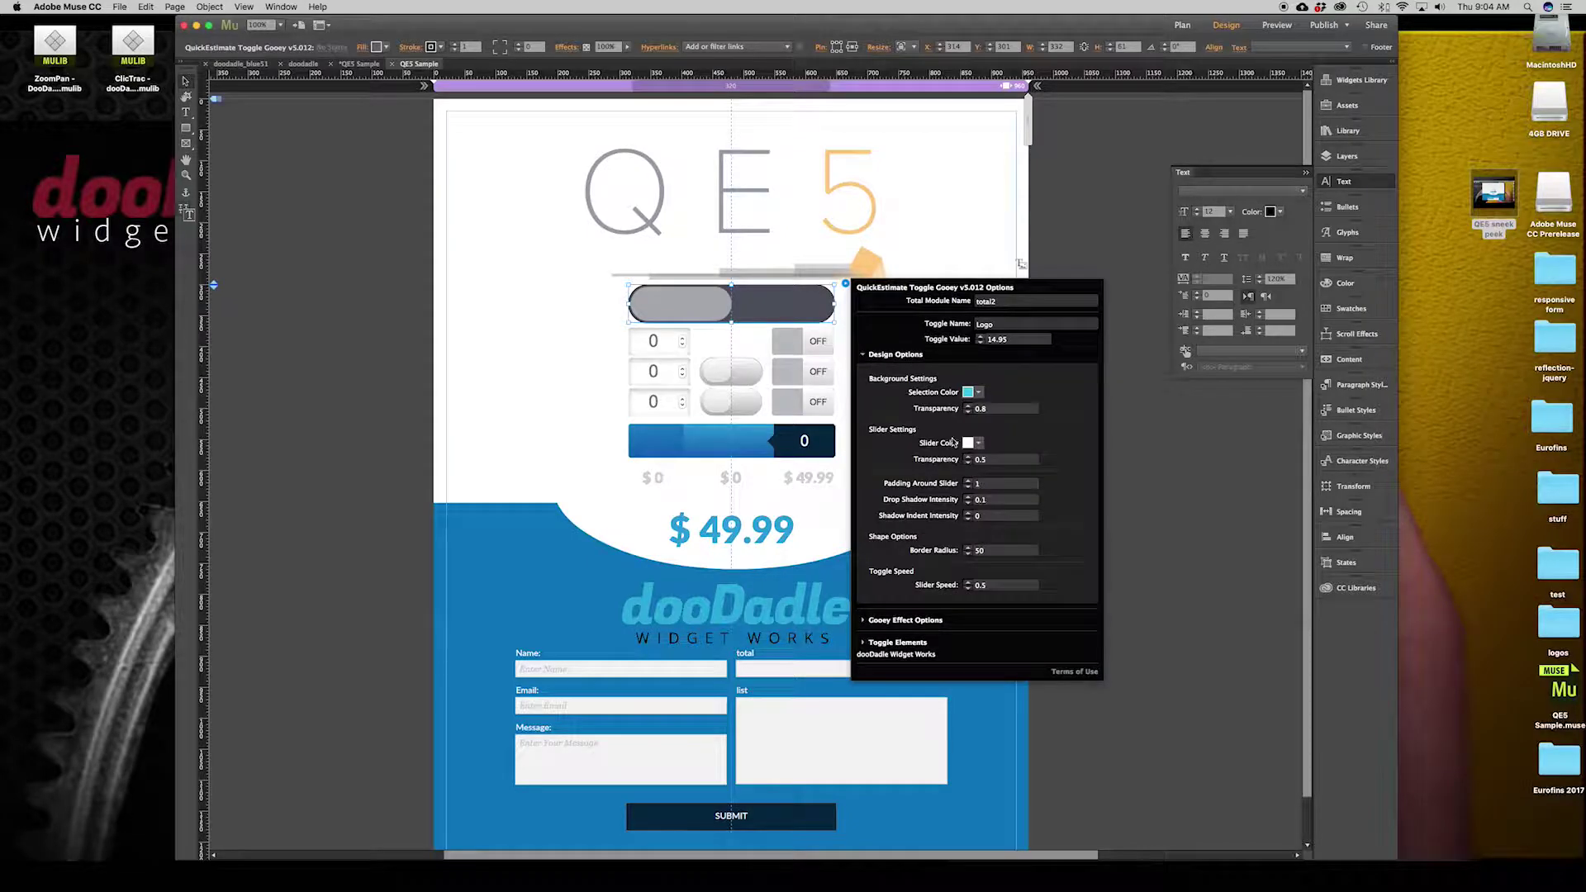
click(950, 500)
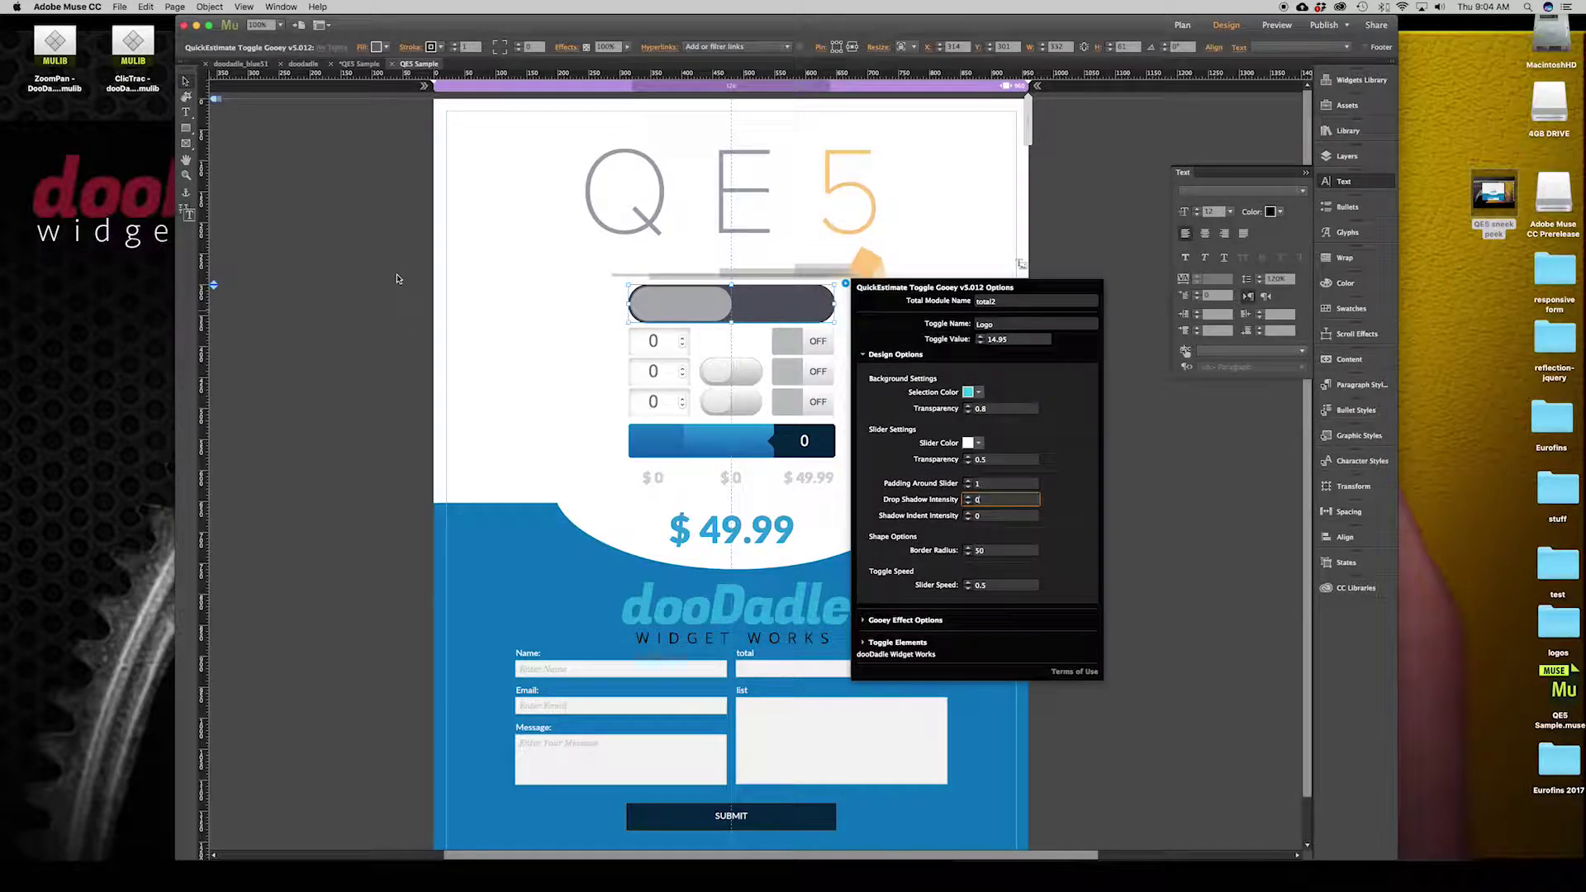
click(394, 327)
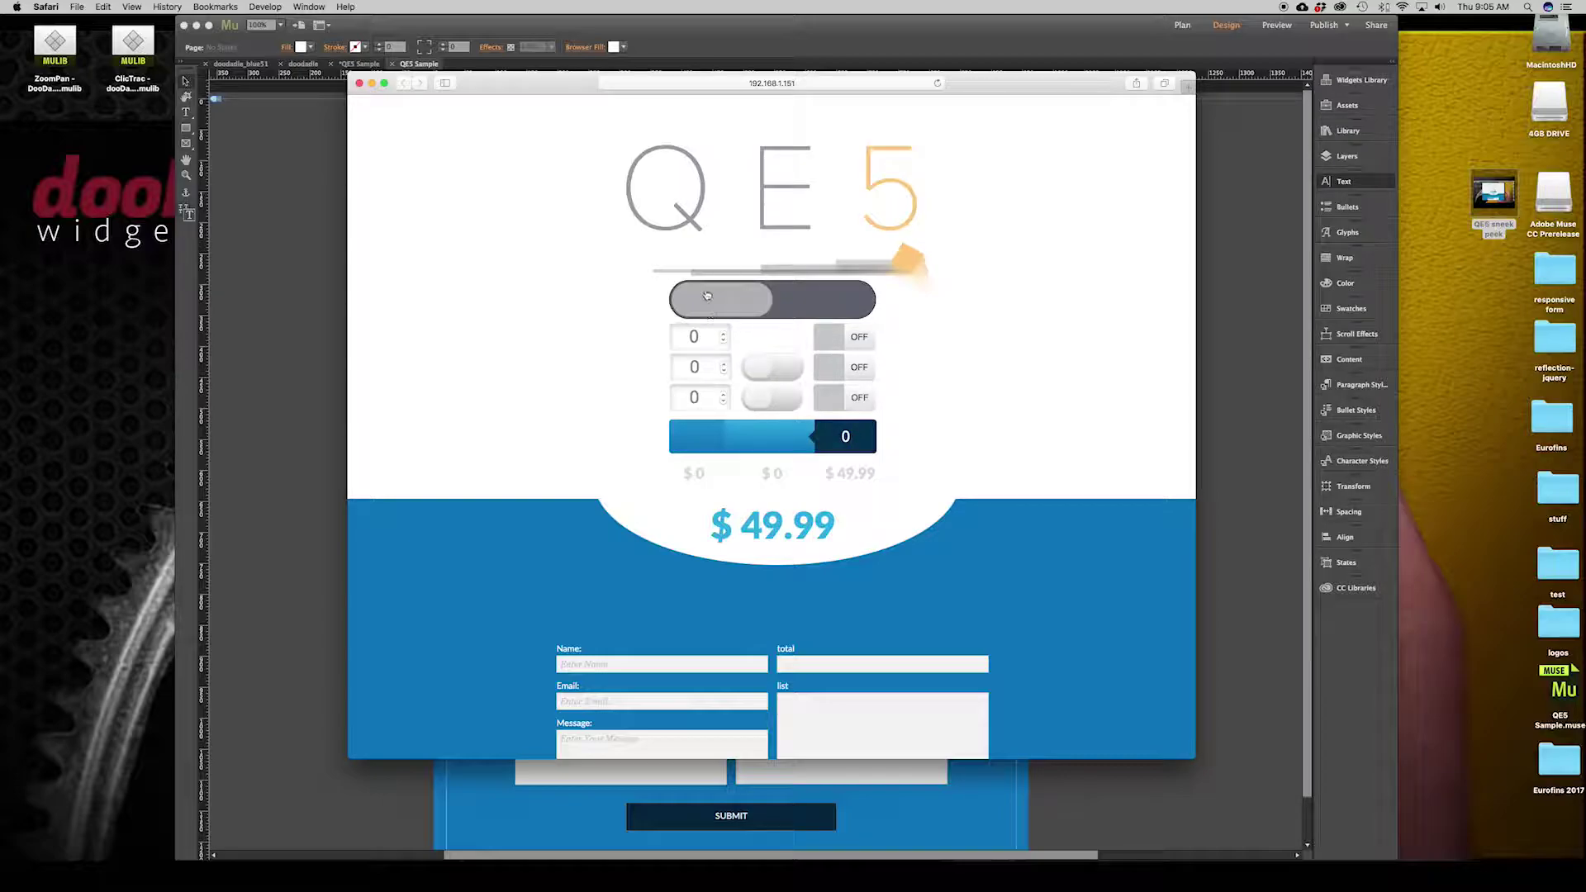
drag(709, 303, 709, 303)
click(798, 300)
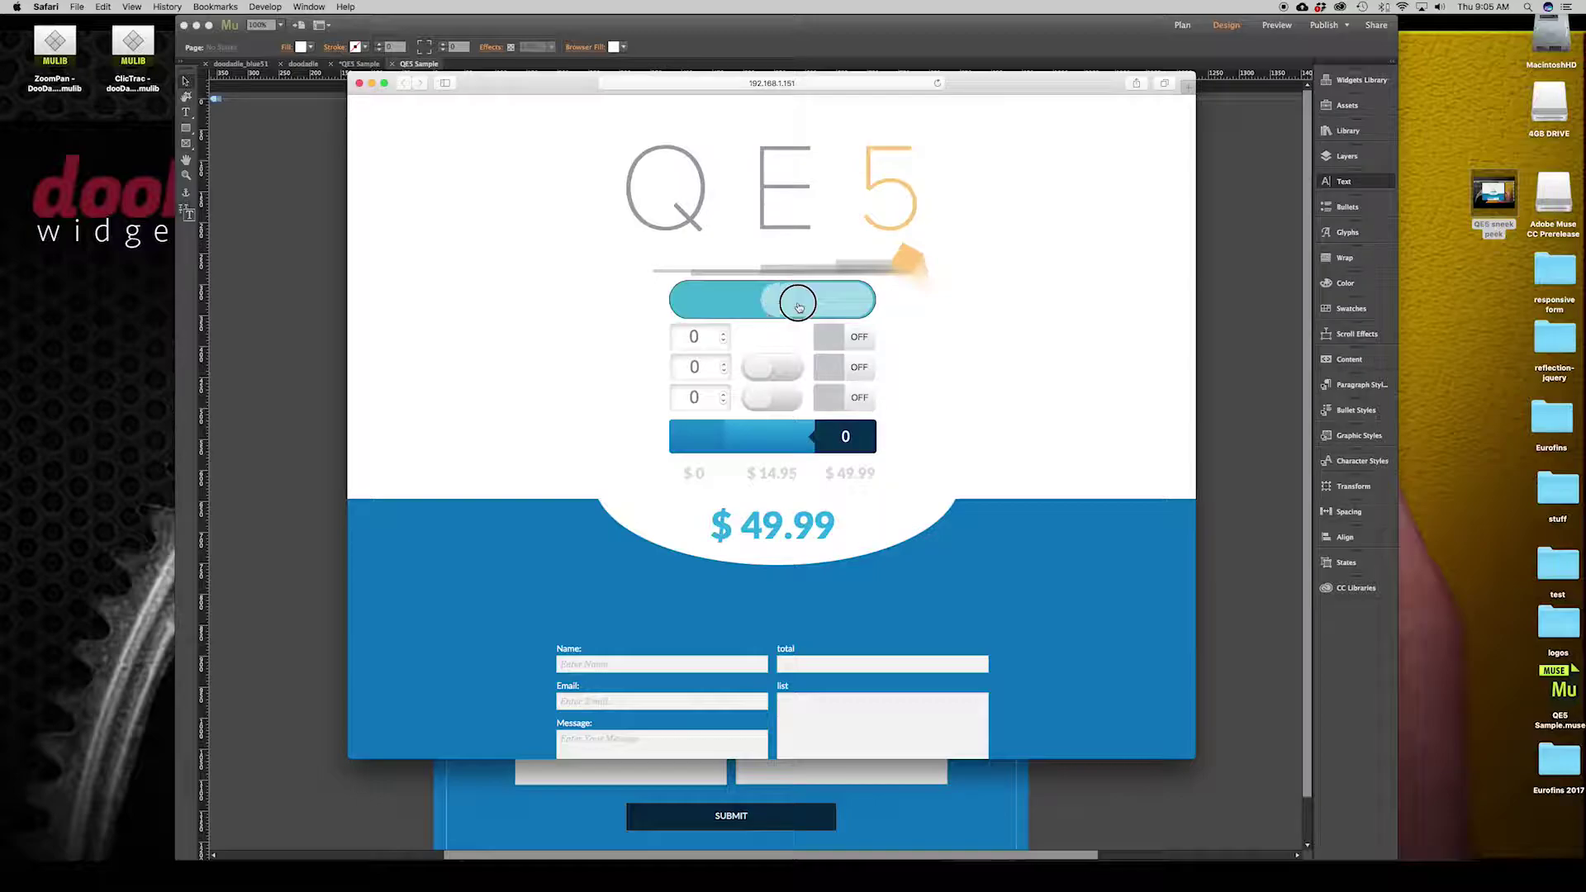
drag(726, 308, 851, 305)
click(805, 310)
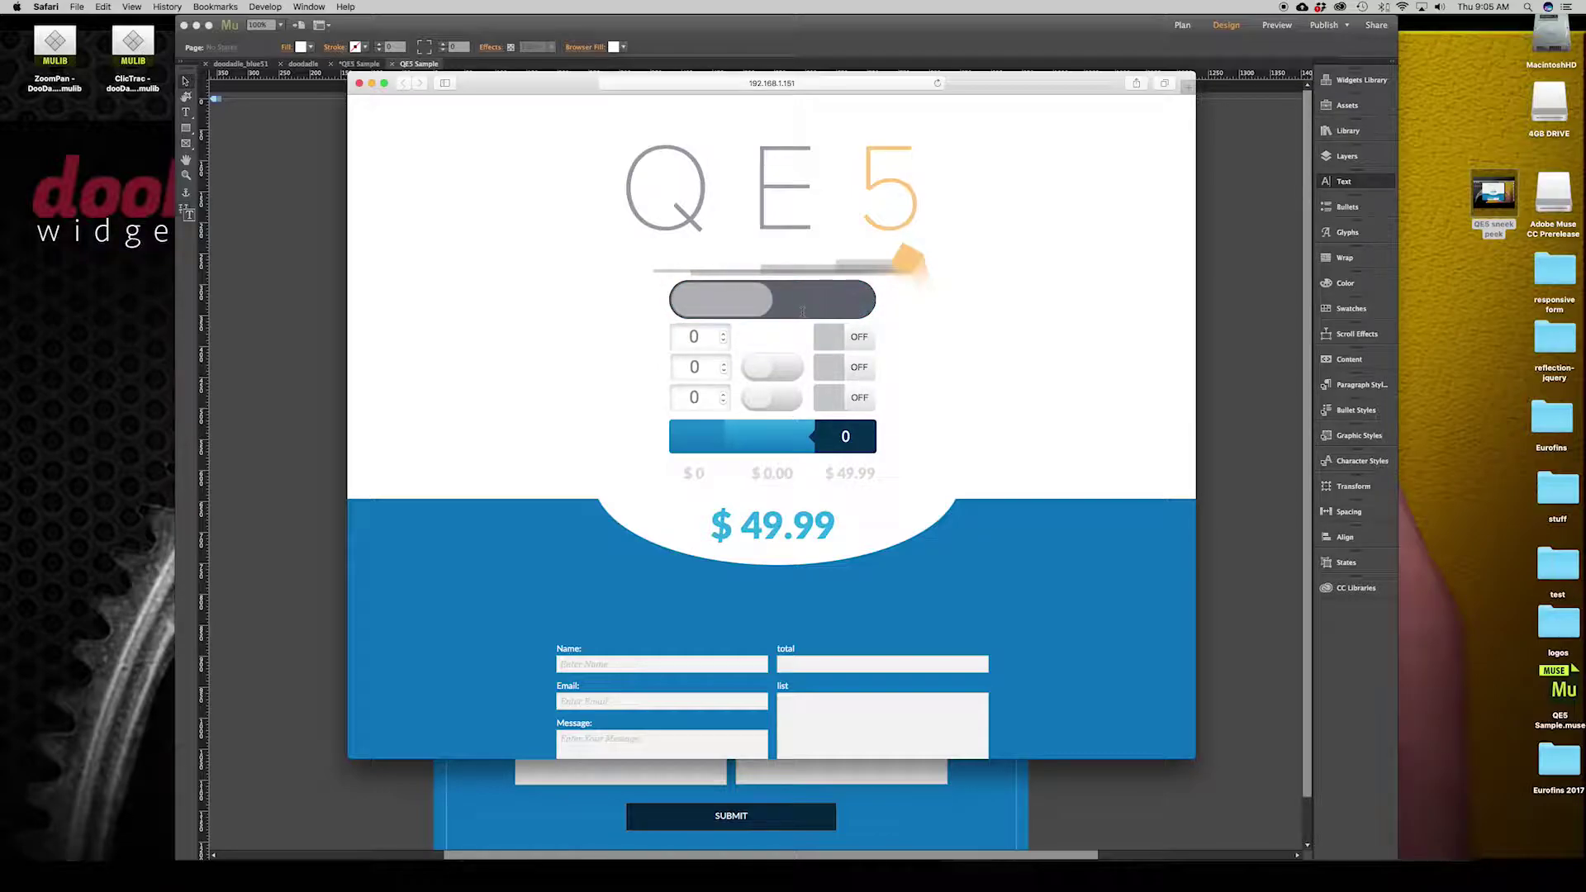
click(720, 301)
click(712, 303)
click(708, 304)
click(756, 368)
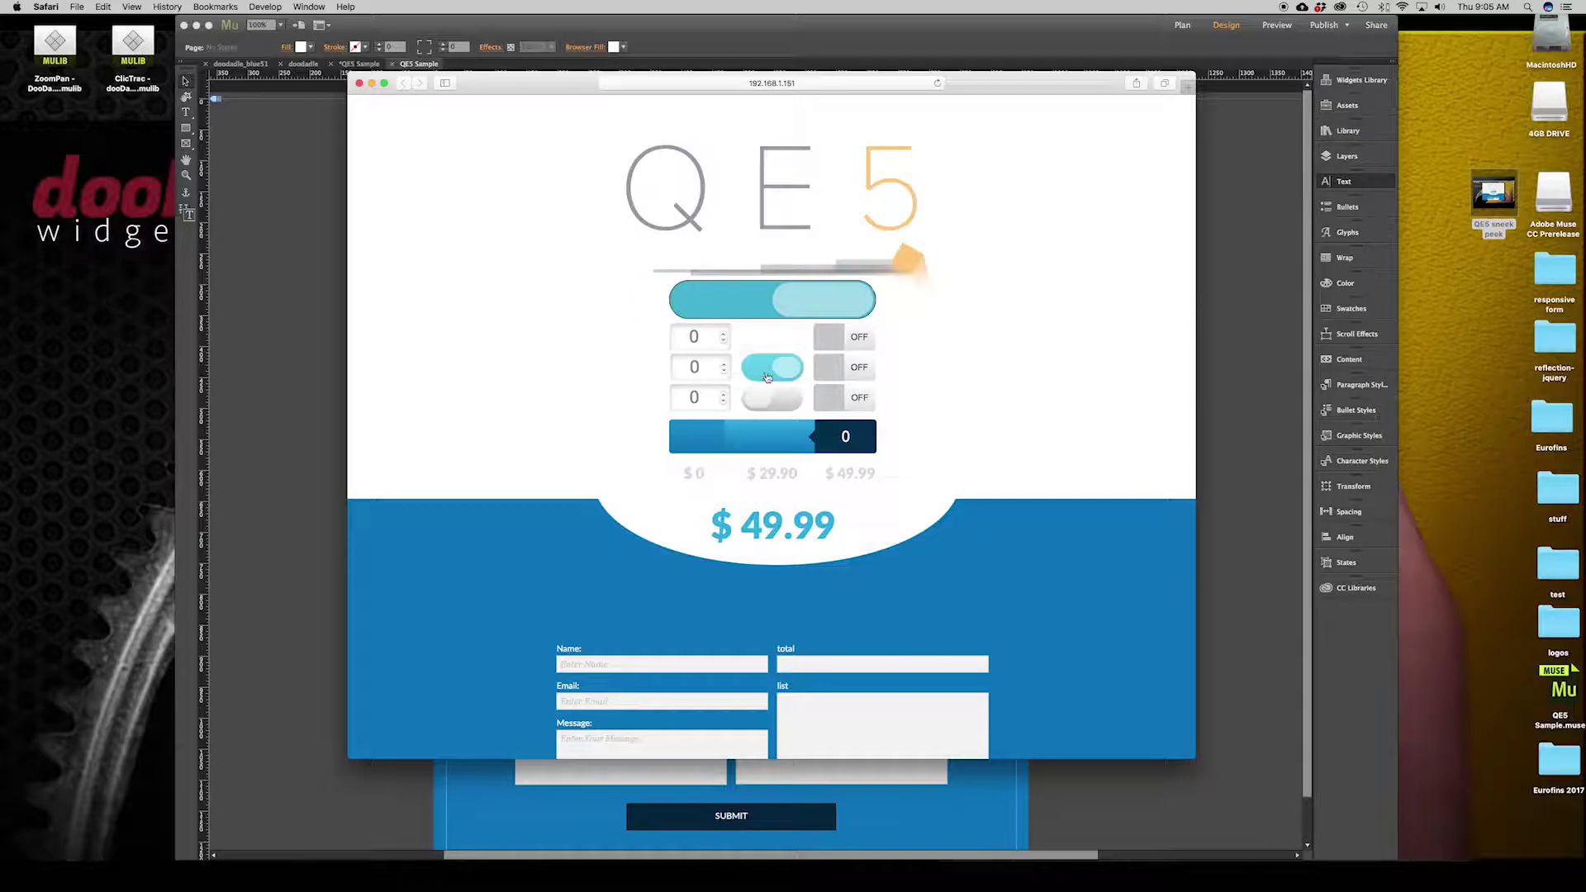
click(758, 411)
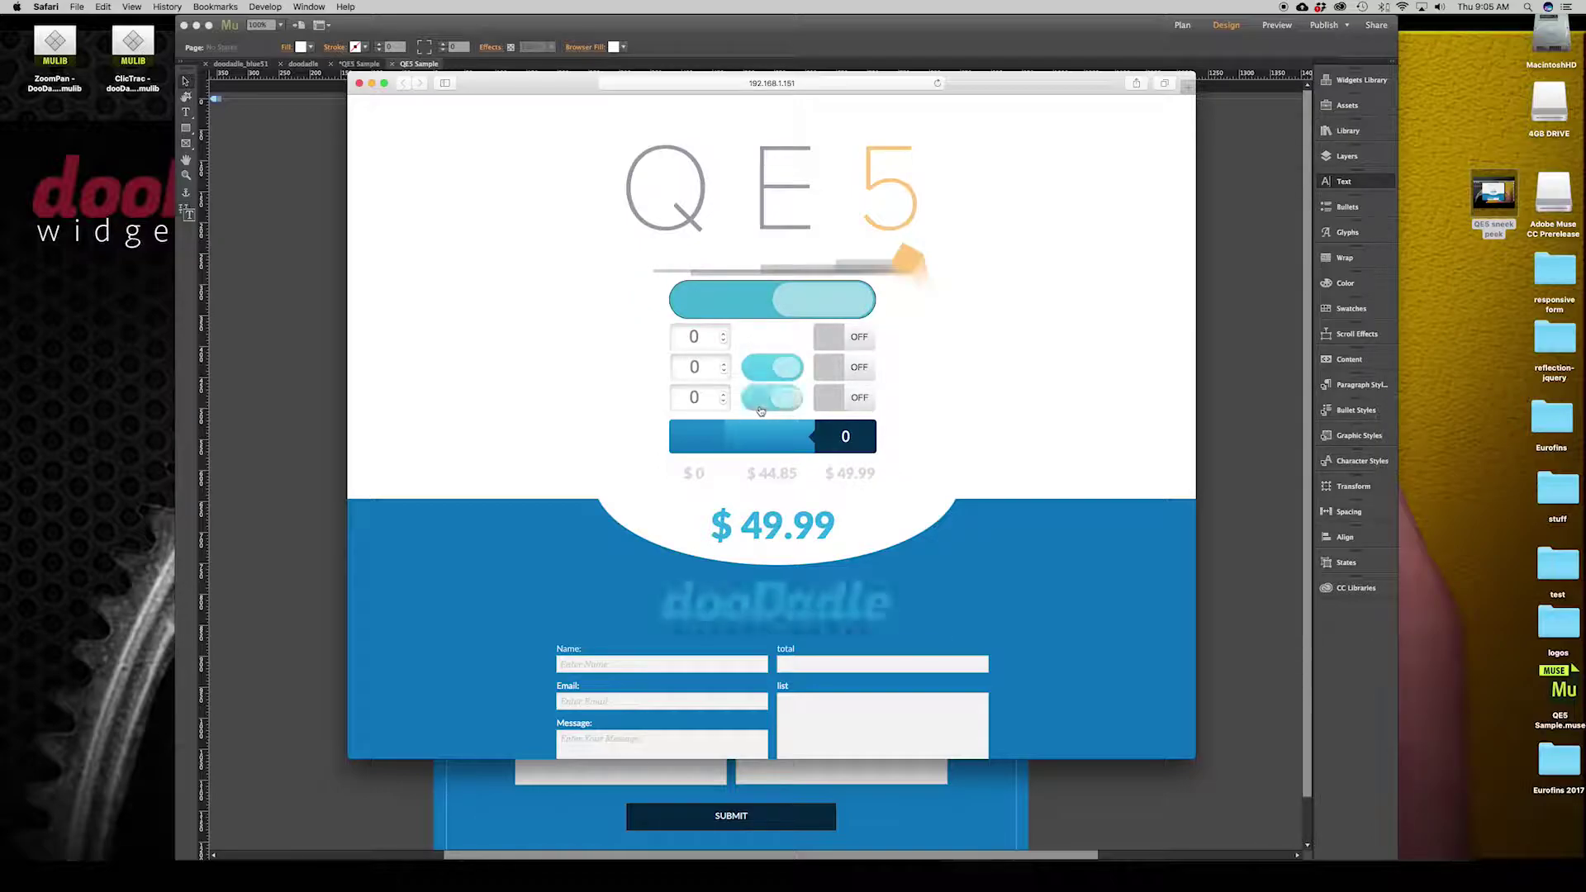
click(786, 397)
click(793, 365)
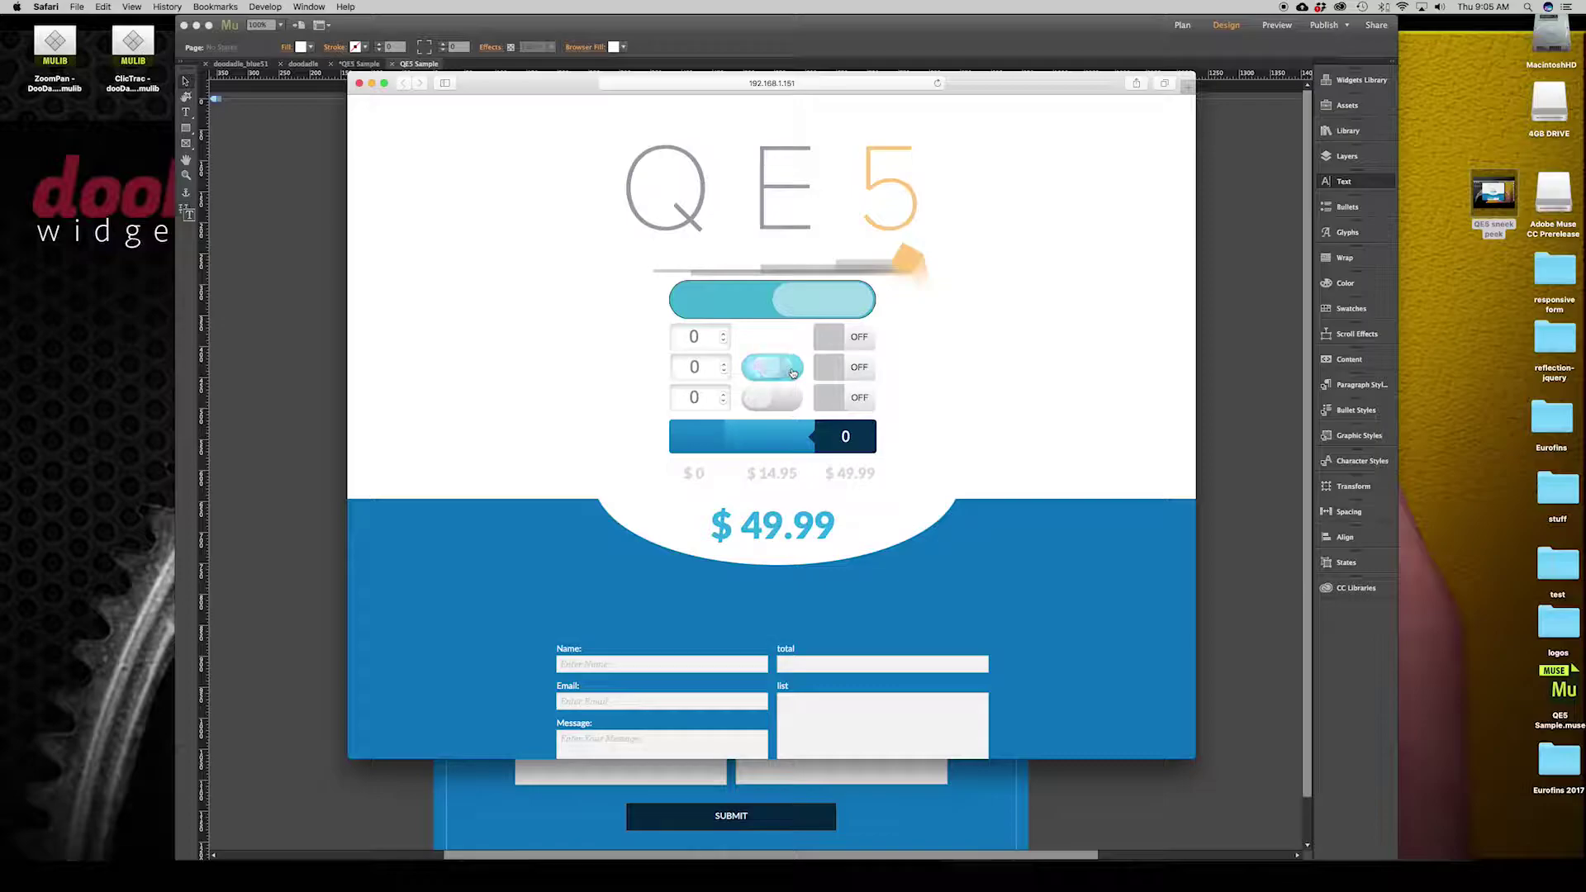
click(784, 376)
click(777, 399)
click(778, 400)
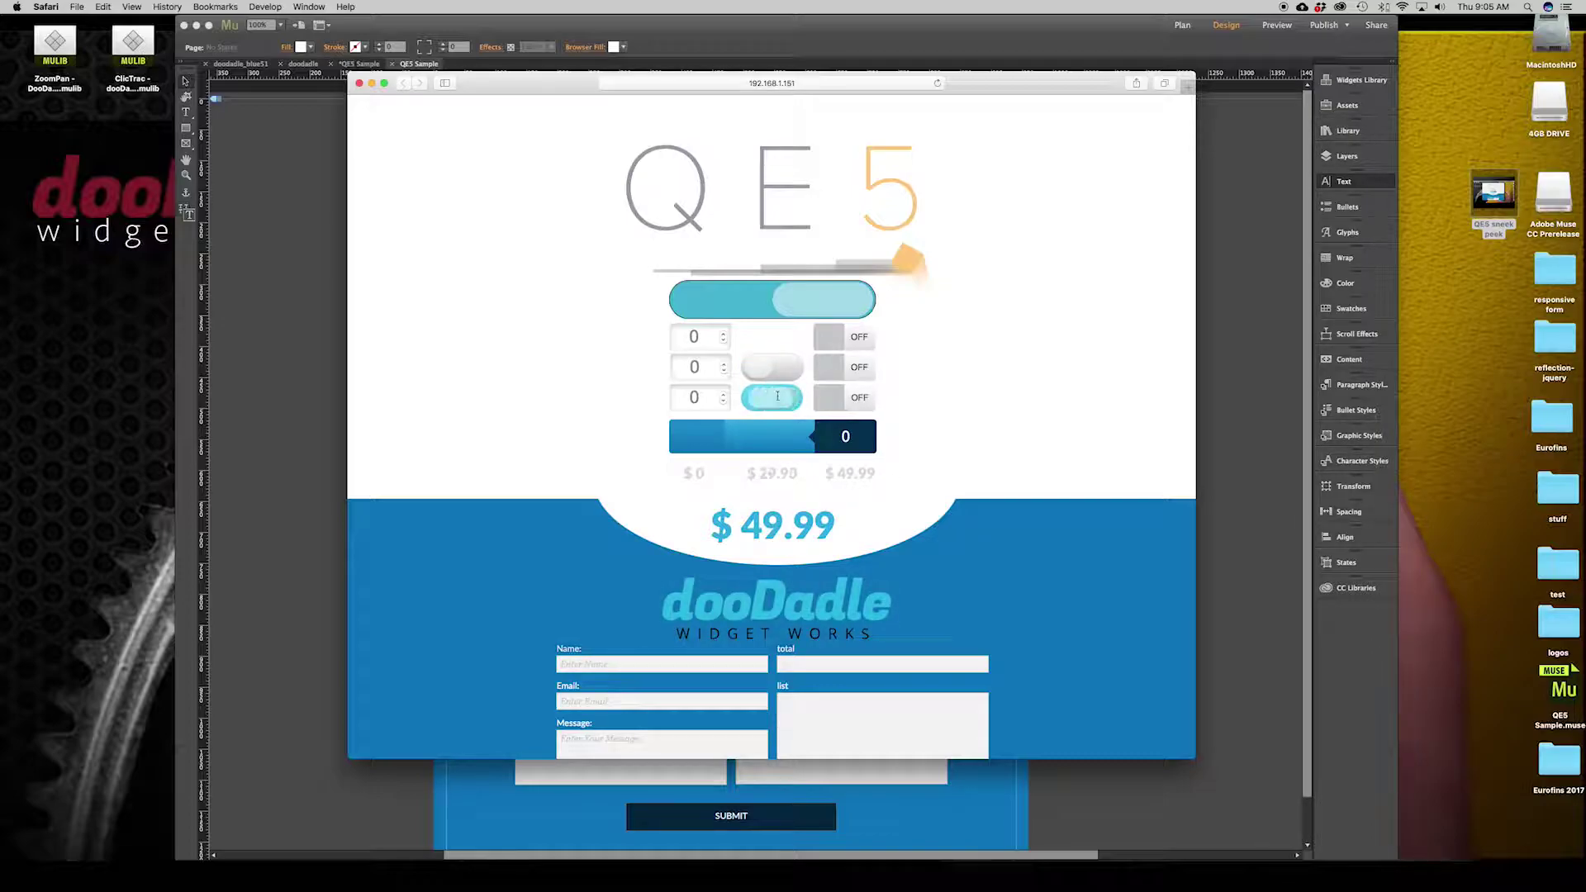
click(783, 378)
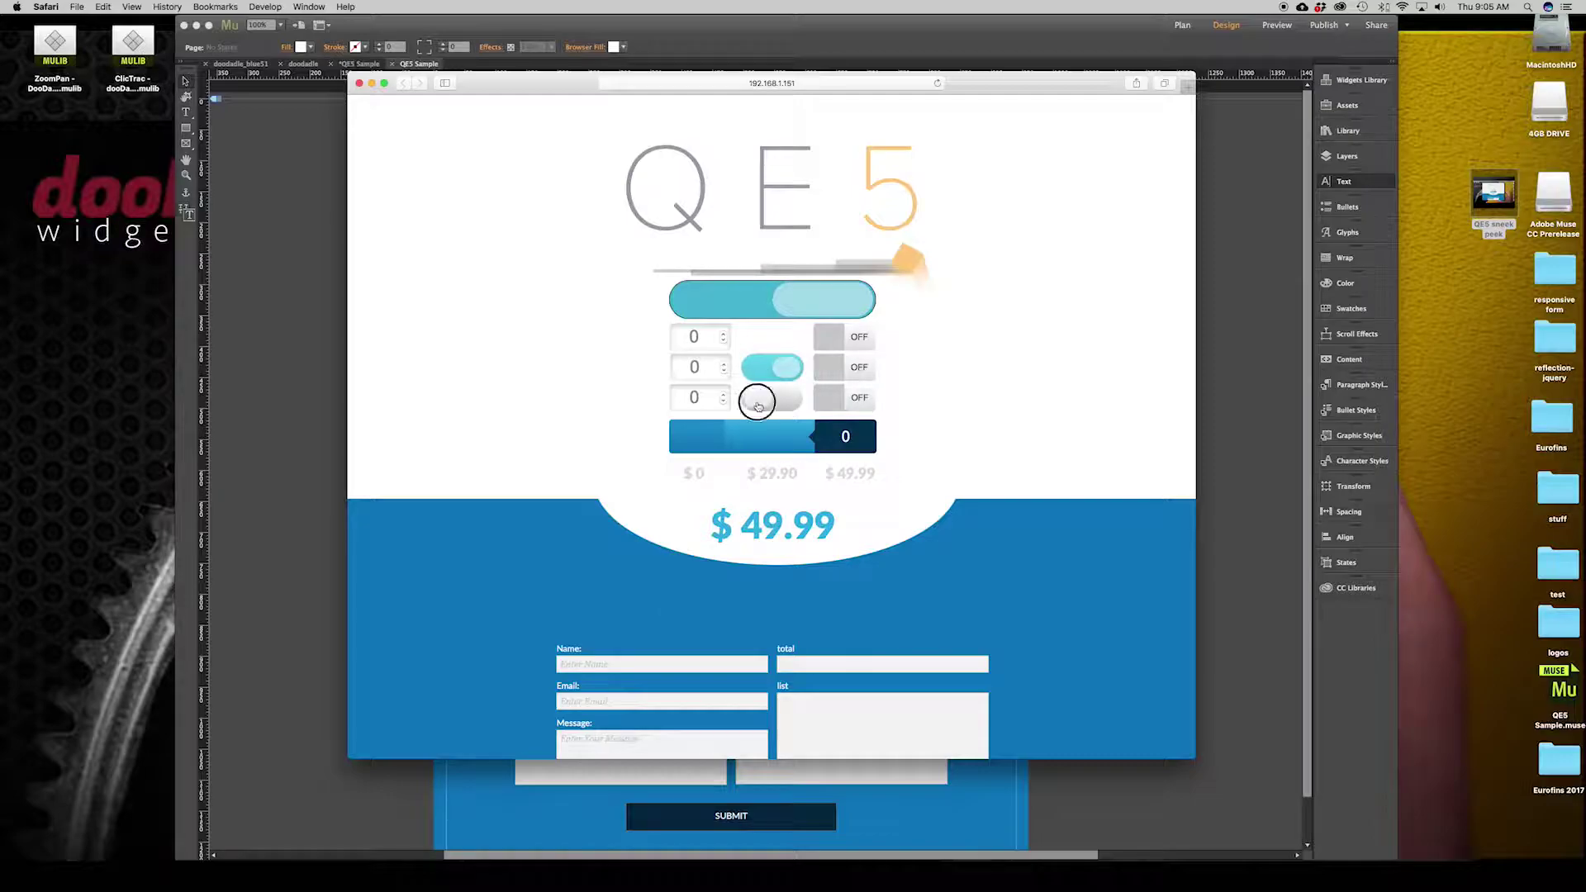
click(753, 398)
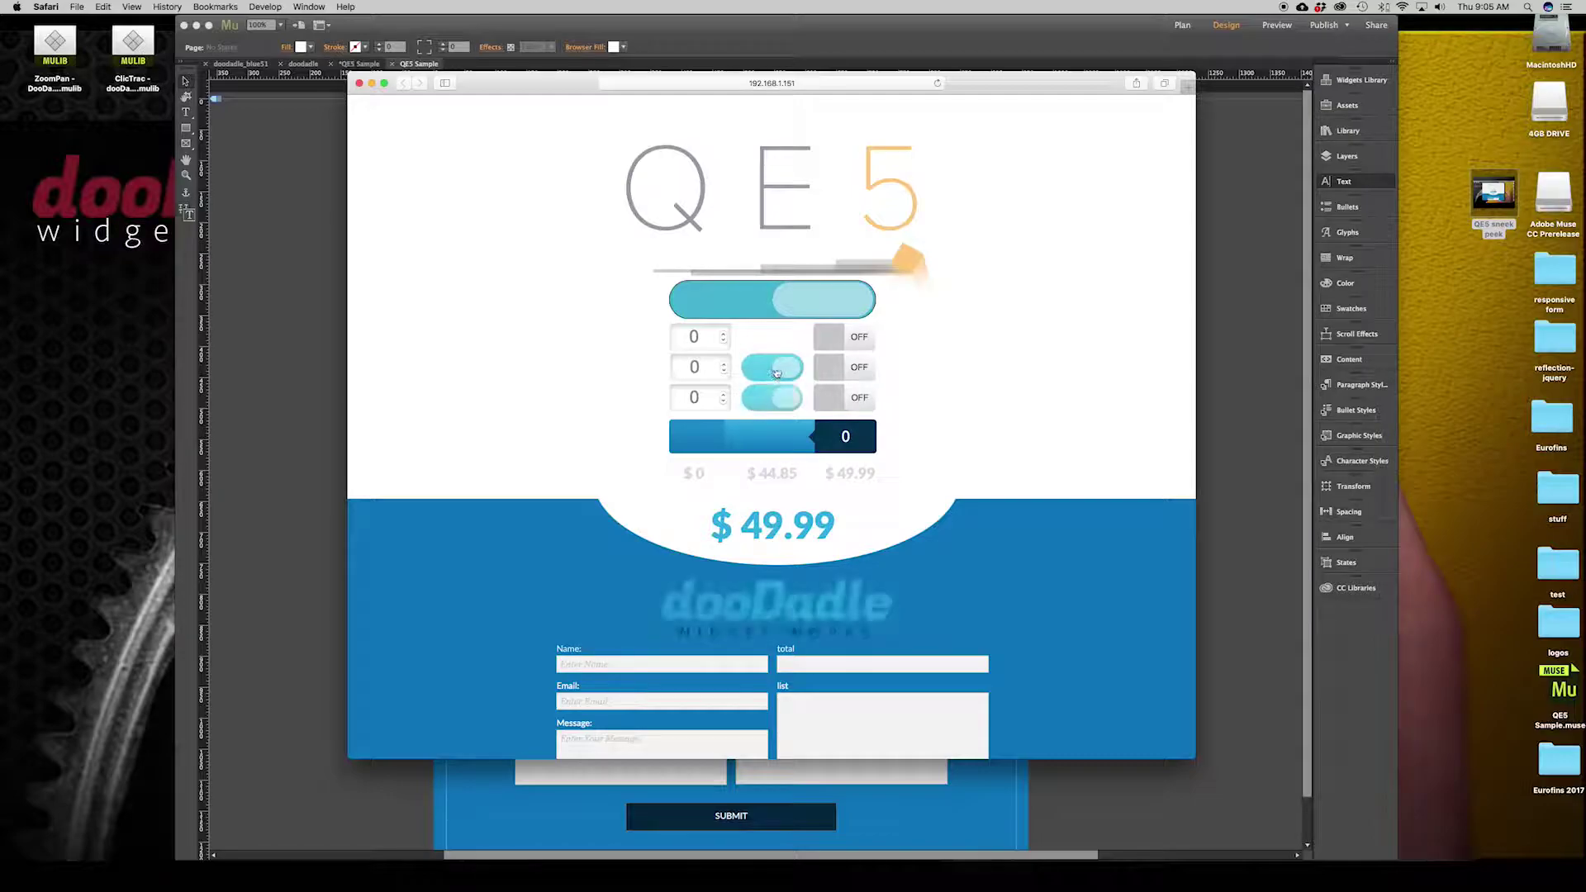
click(690, 311)
click(835, 306)
click(834, 306)
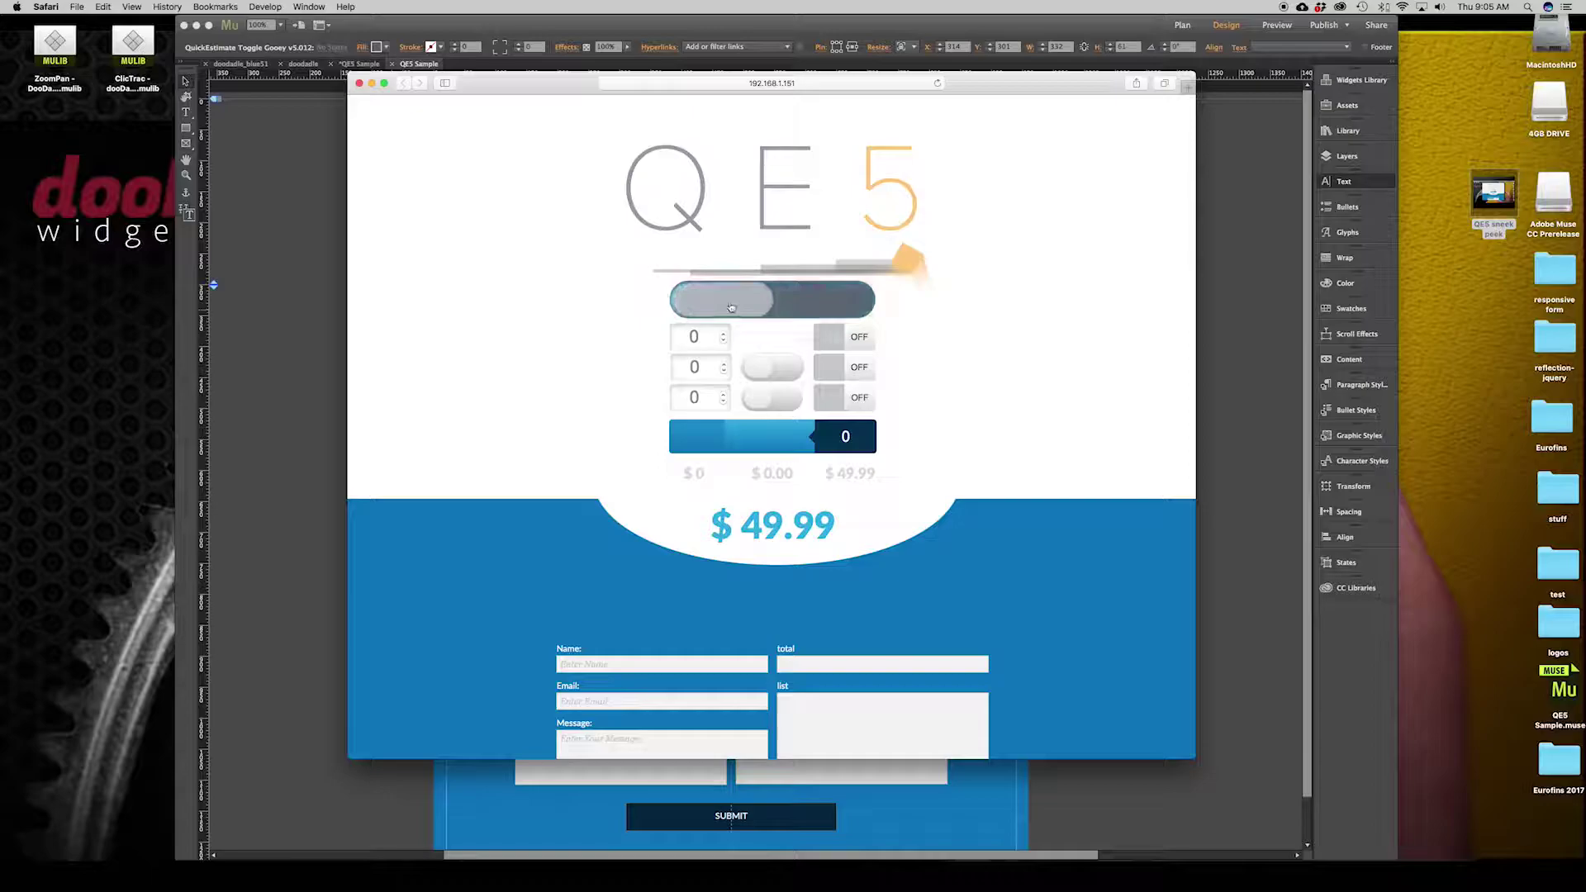
click(863, 308)
click(671, 308)
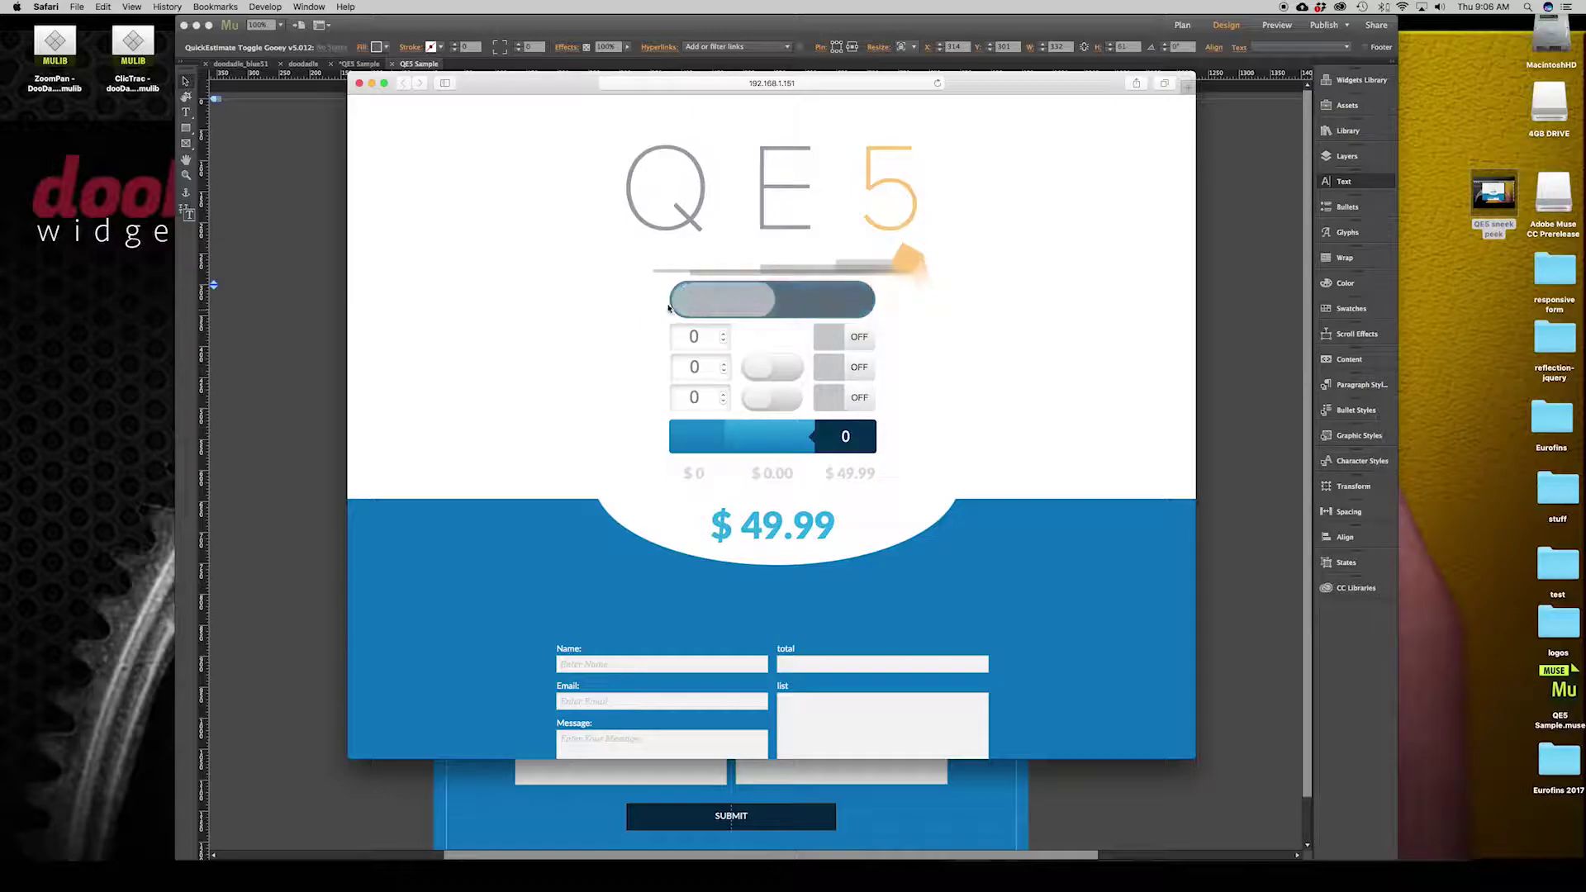
click(719, 304)
click(742, 303)
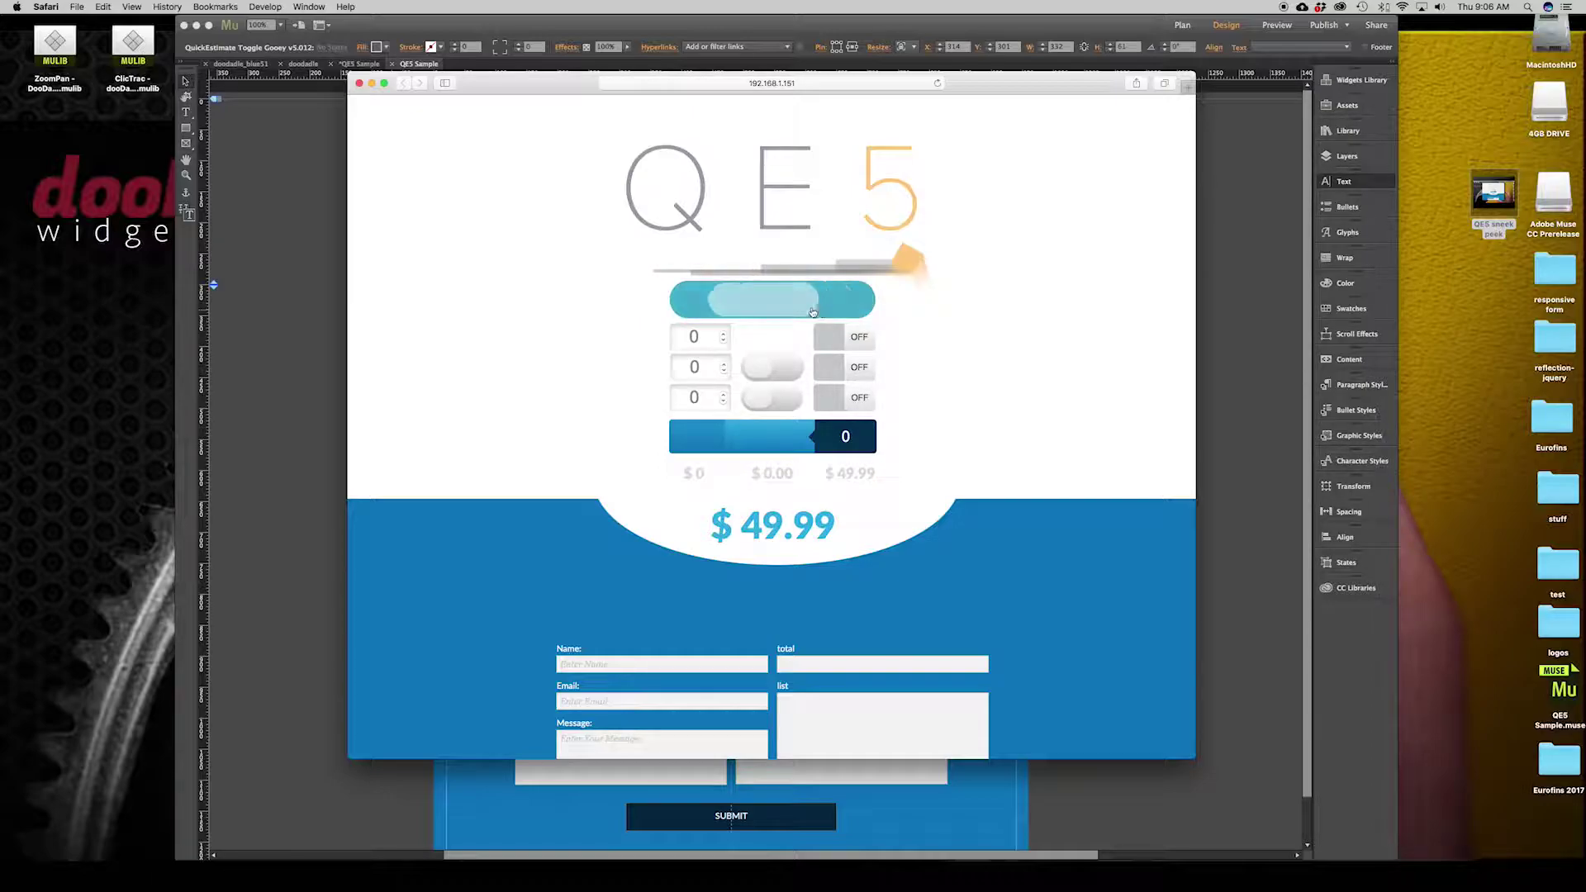
- Back in Muse, set the large toggle's slider transparency to 10 in its design options
click(336, 413)
click(716, 304)
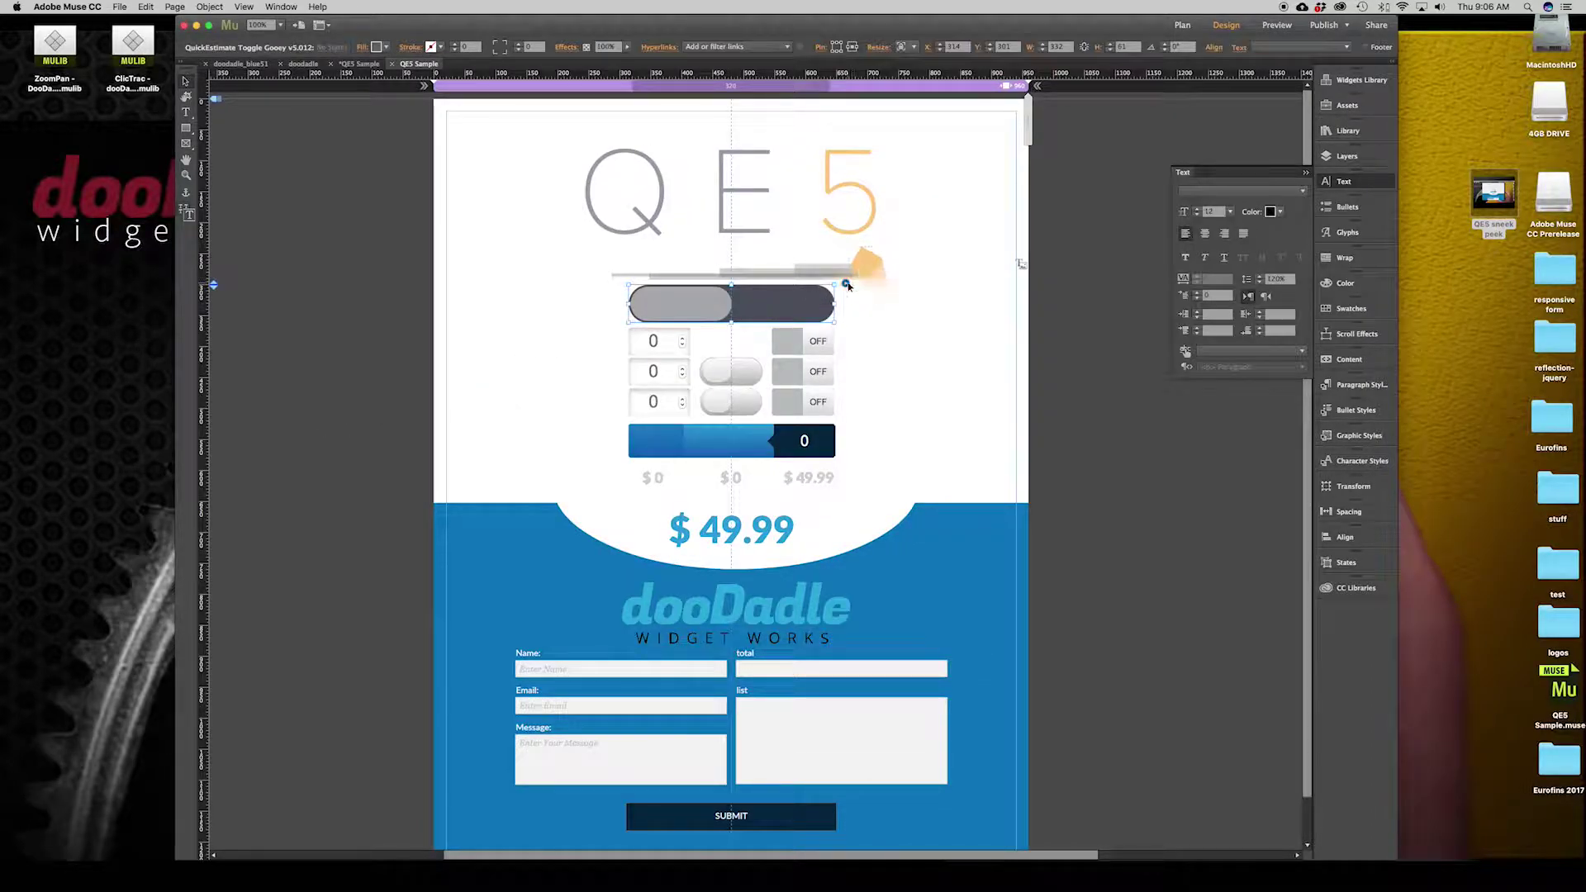
click(845, 283)
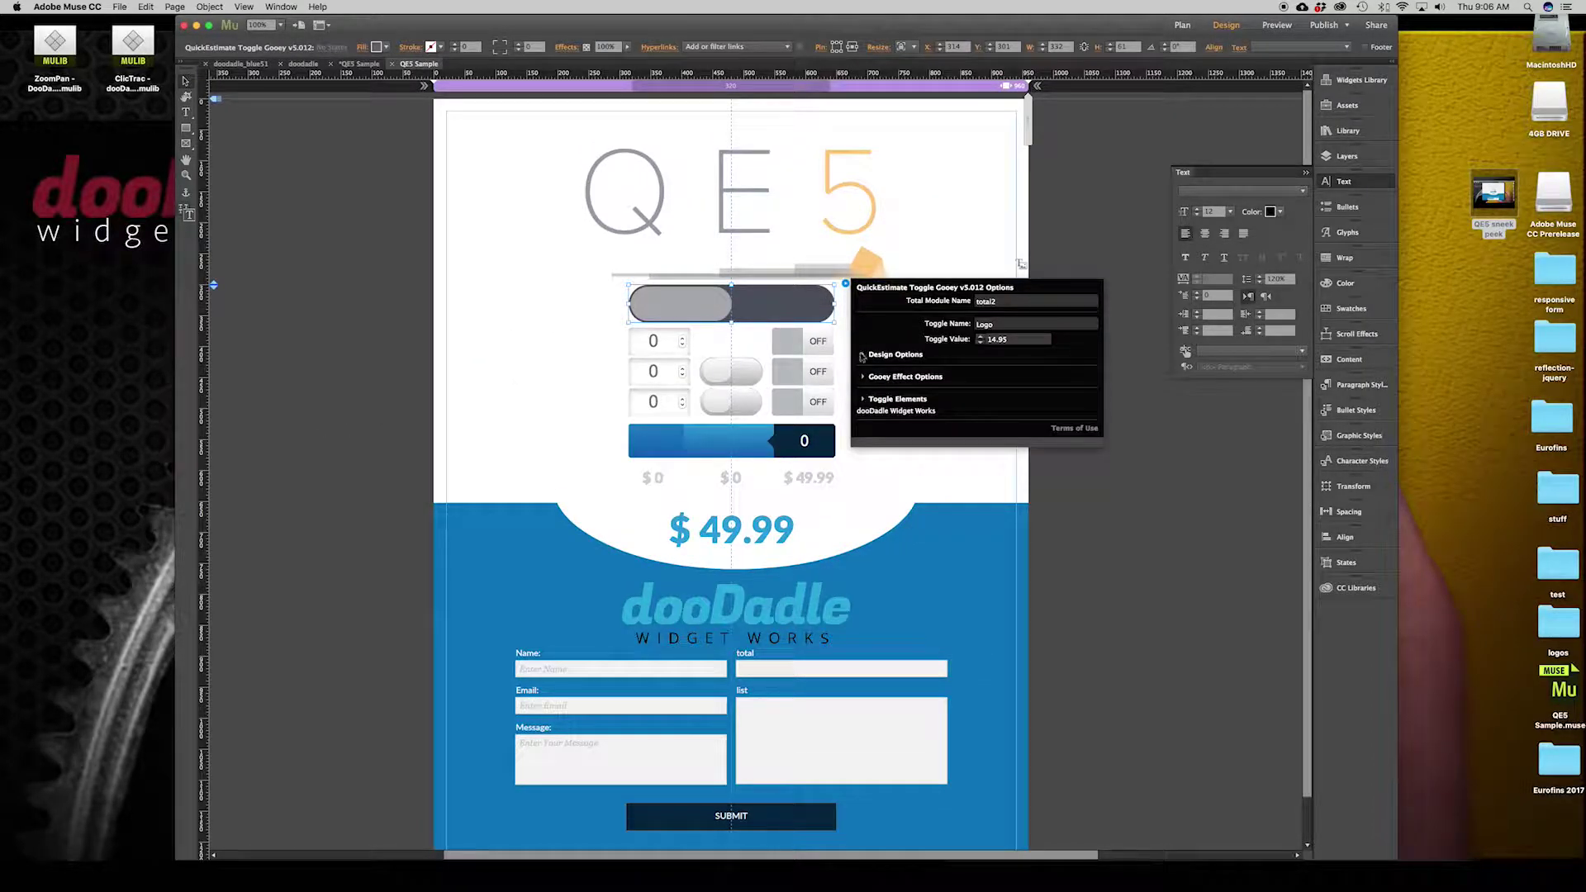
click(864, 355)
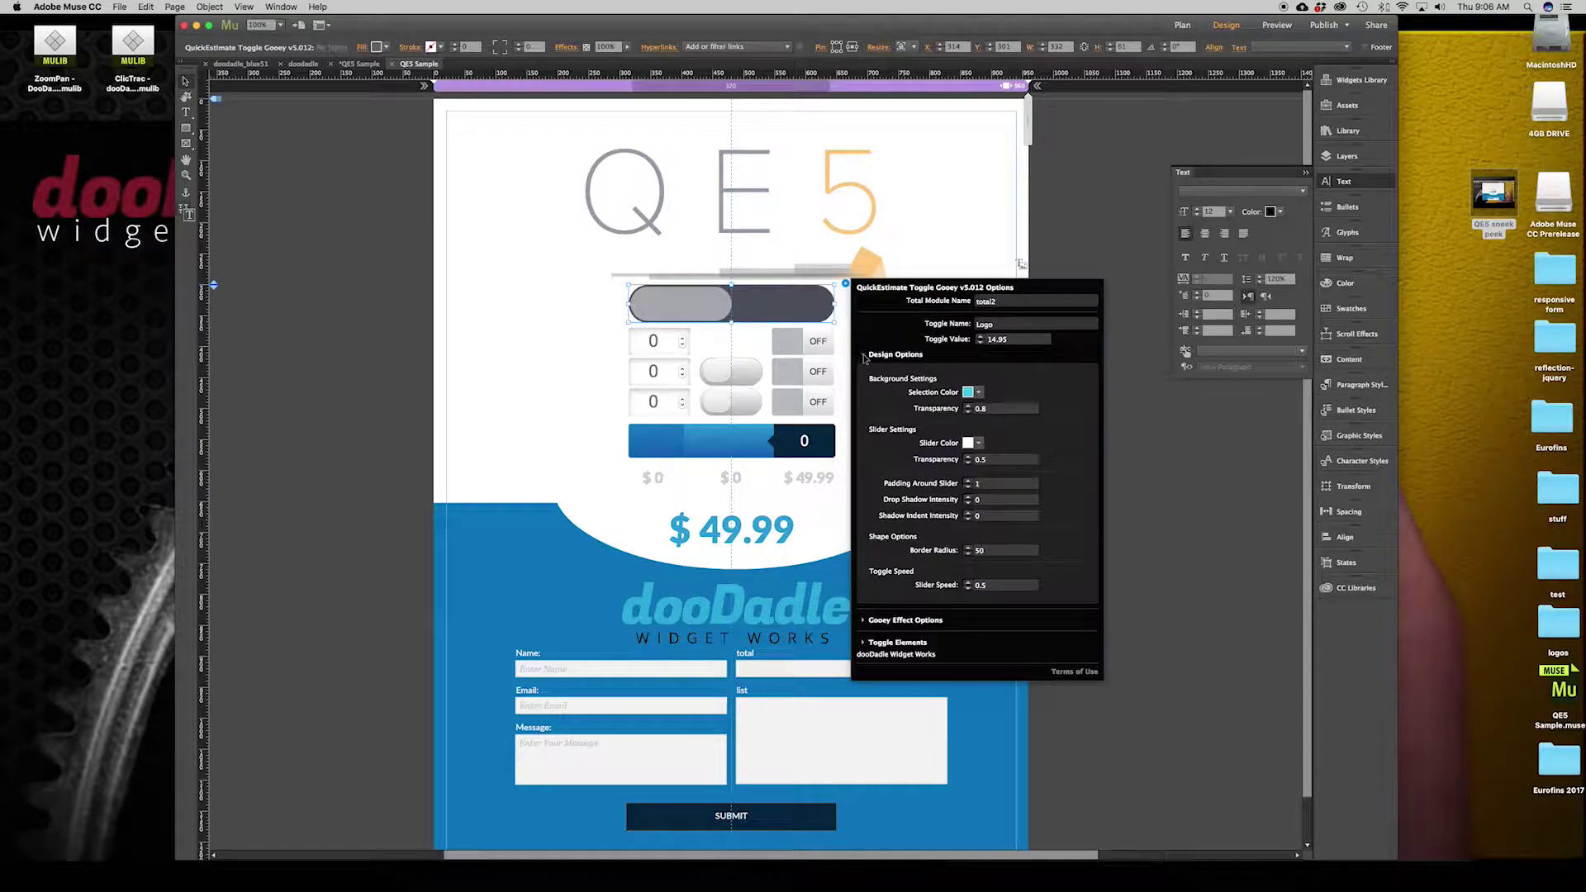
click(989, 460)
text(10)
click(561, 341)
click(560, 341)
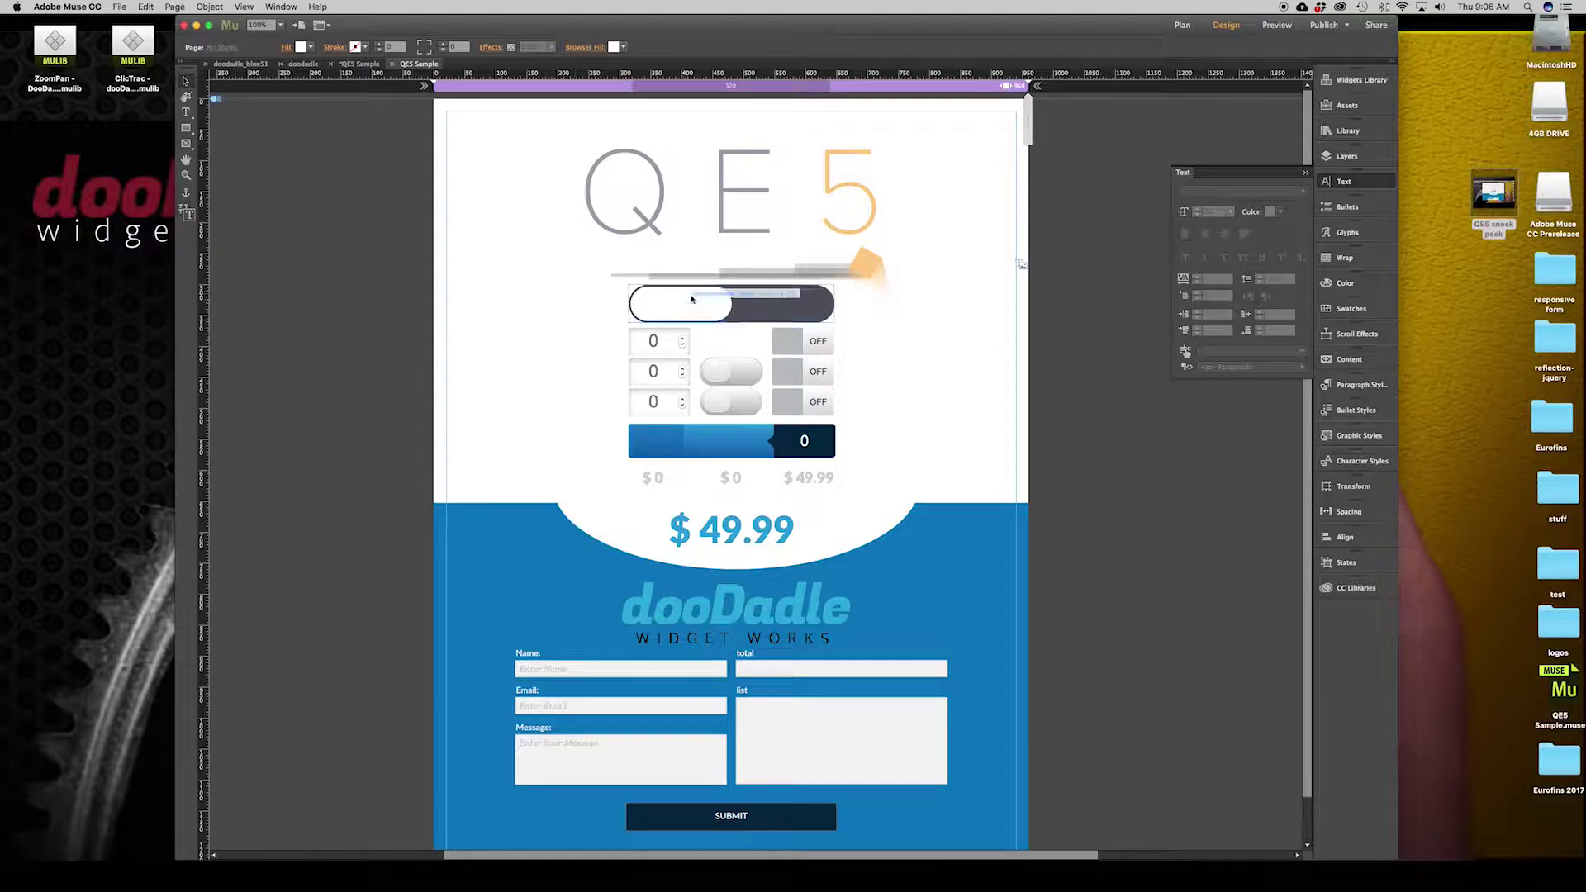
- Export the page to Safari and test-flip the top pill toggle, leaving it on
key(super+shift+e)
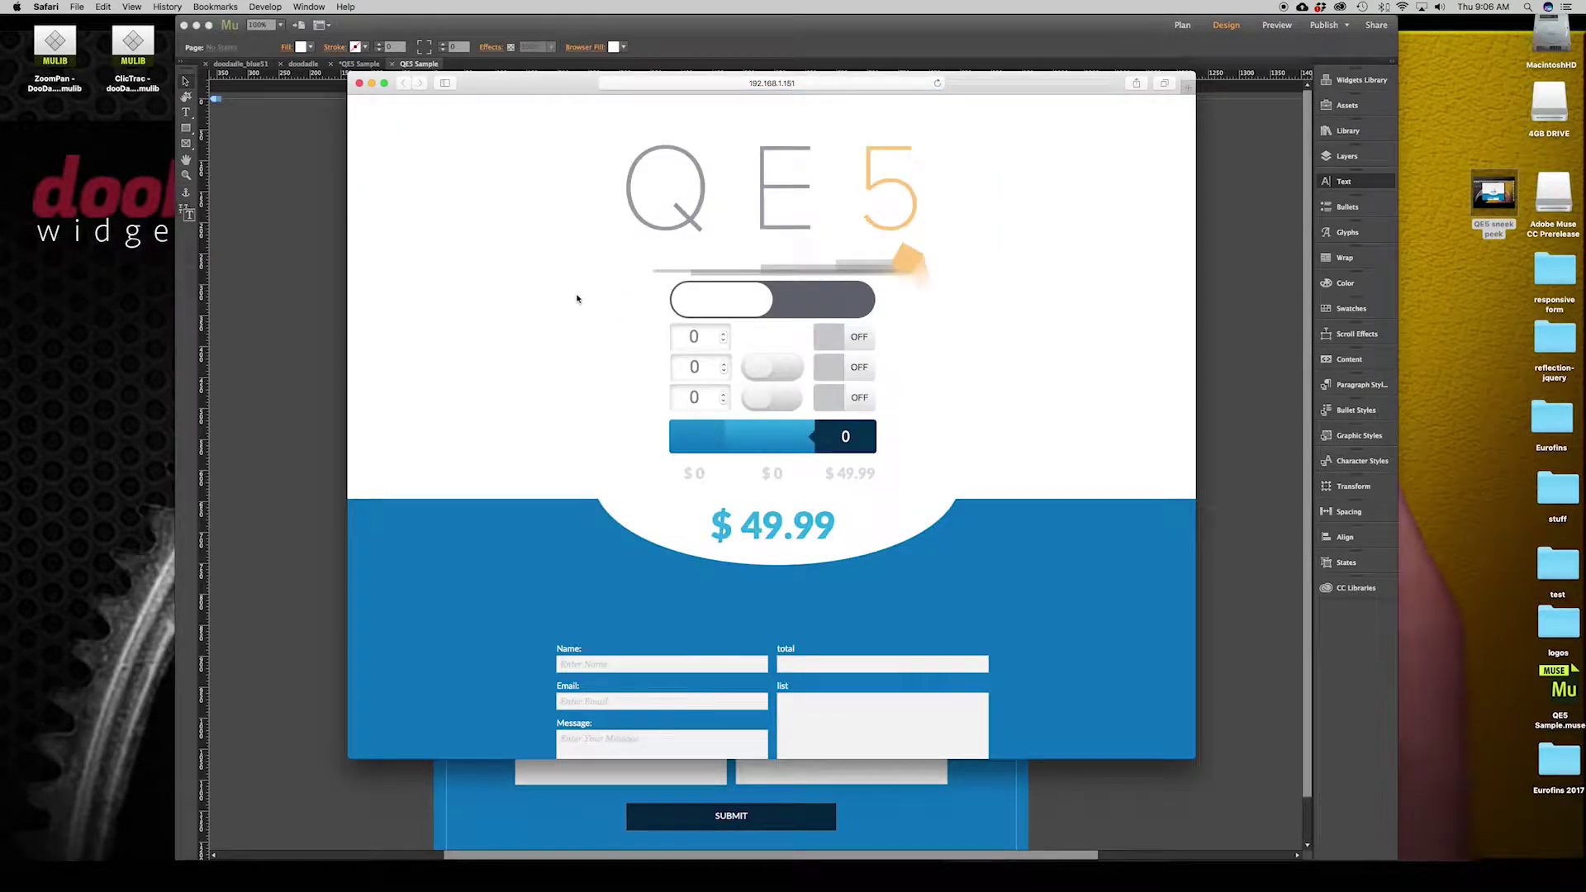
click(700, 315)
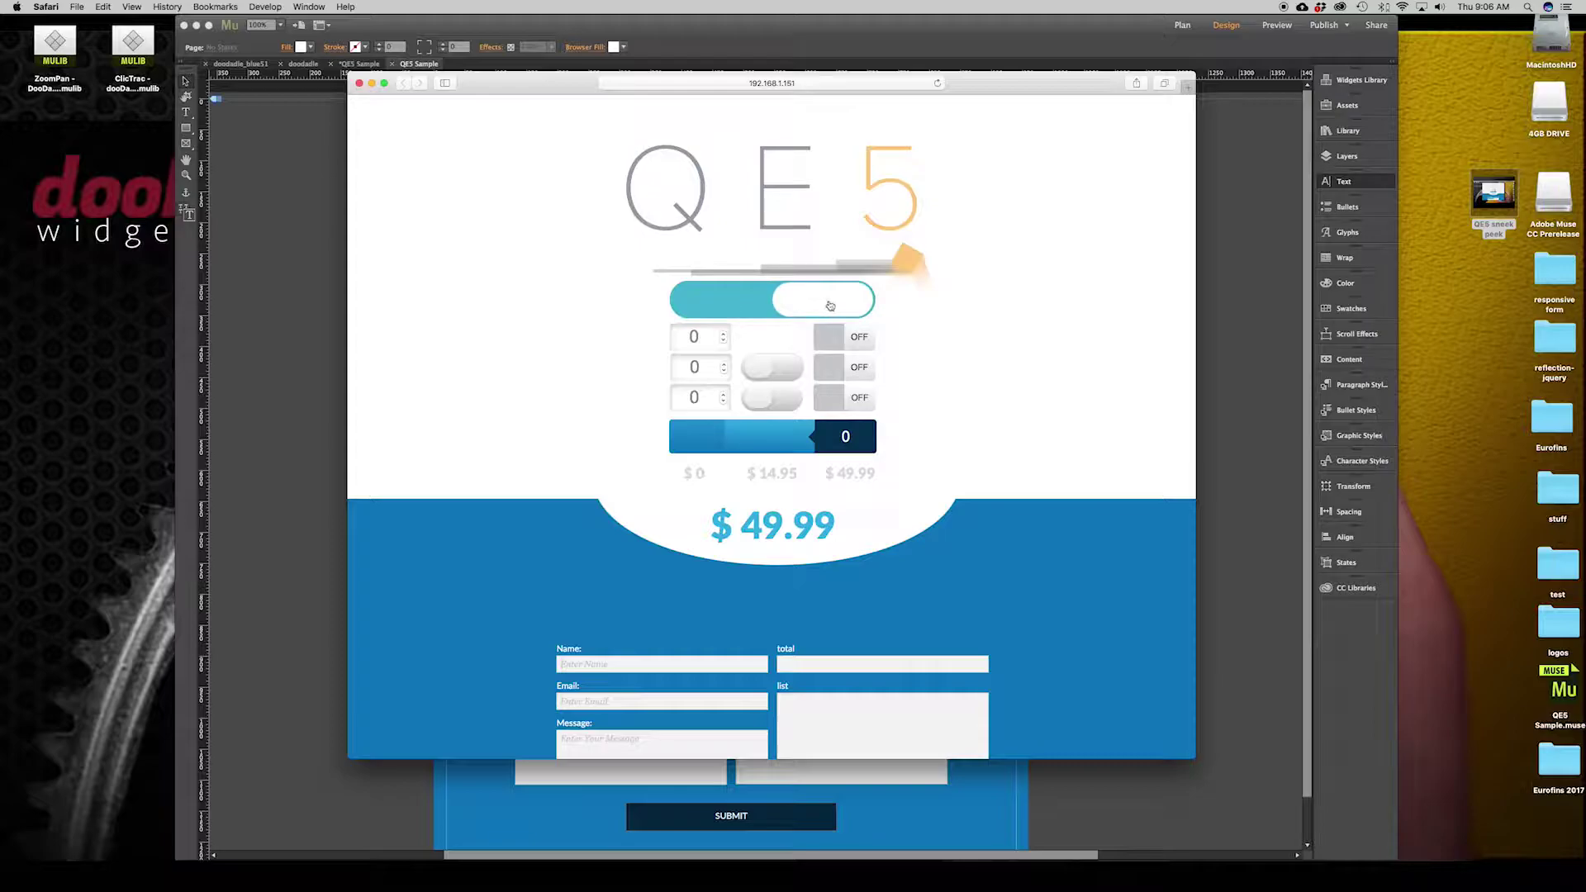
click(762, 314)
click(703, 310)
click(703, 310)
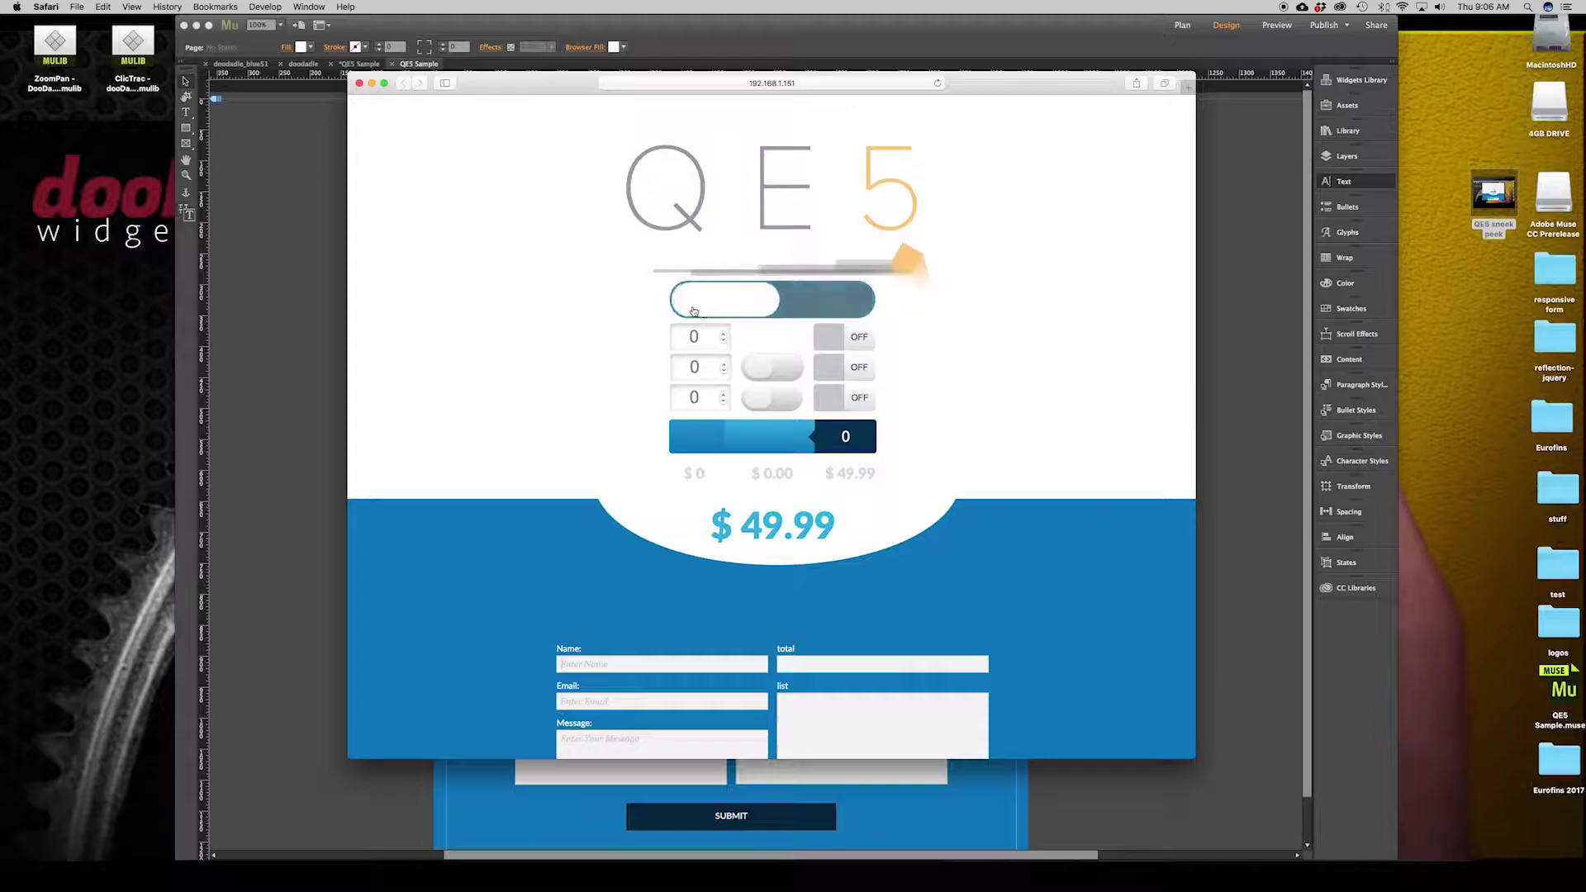
click(703, 309)
- Flip the top toggle a few more times, then drag the range slider to 240
click(824, 307)
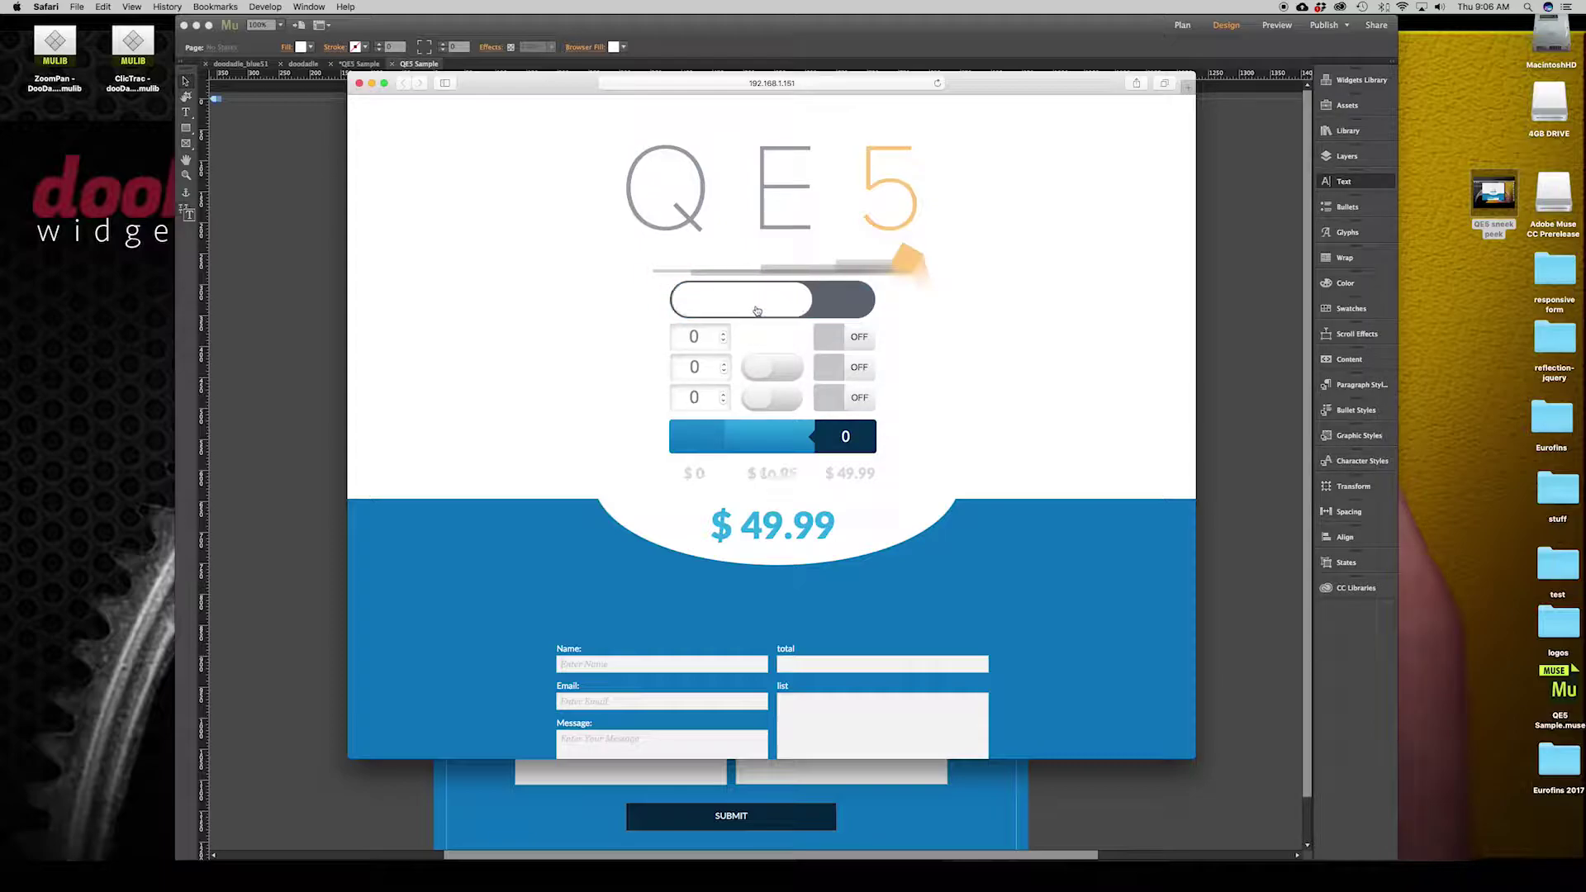
click(823, 308)
click(824, 308)
click(736, 301)
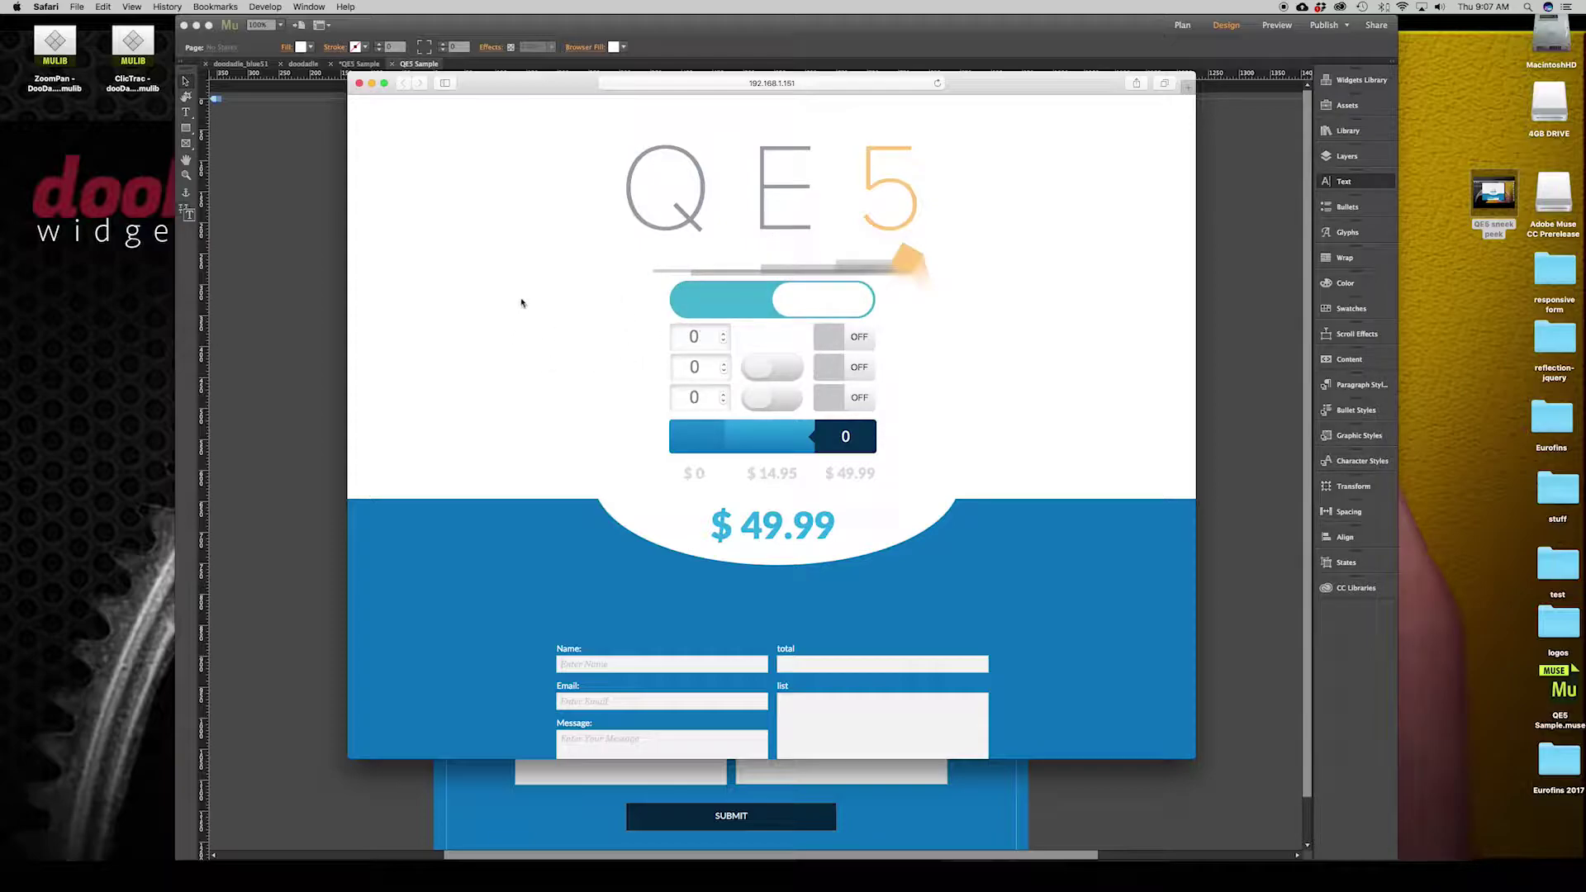
click(307, 430)
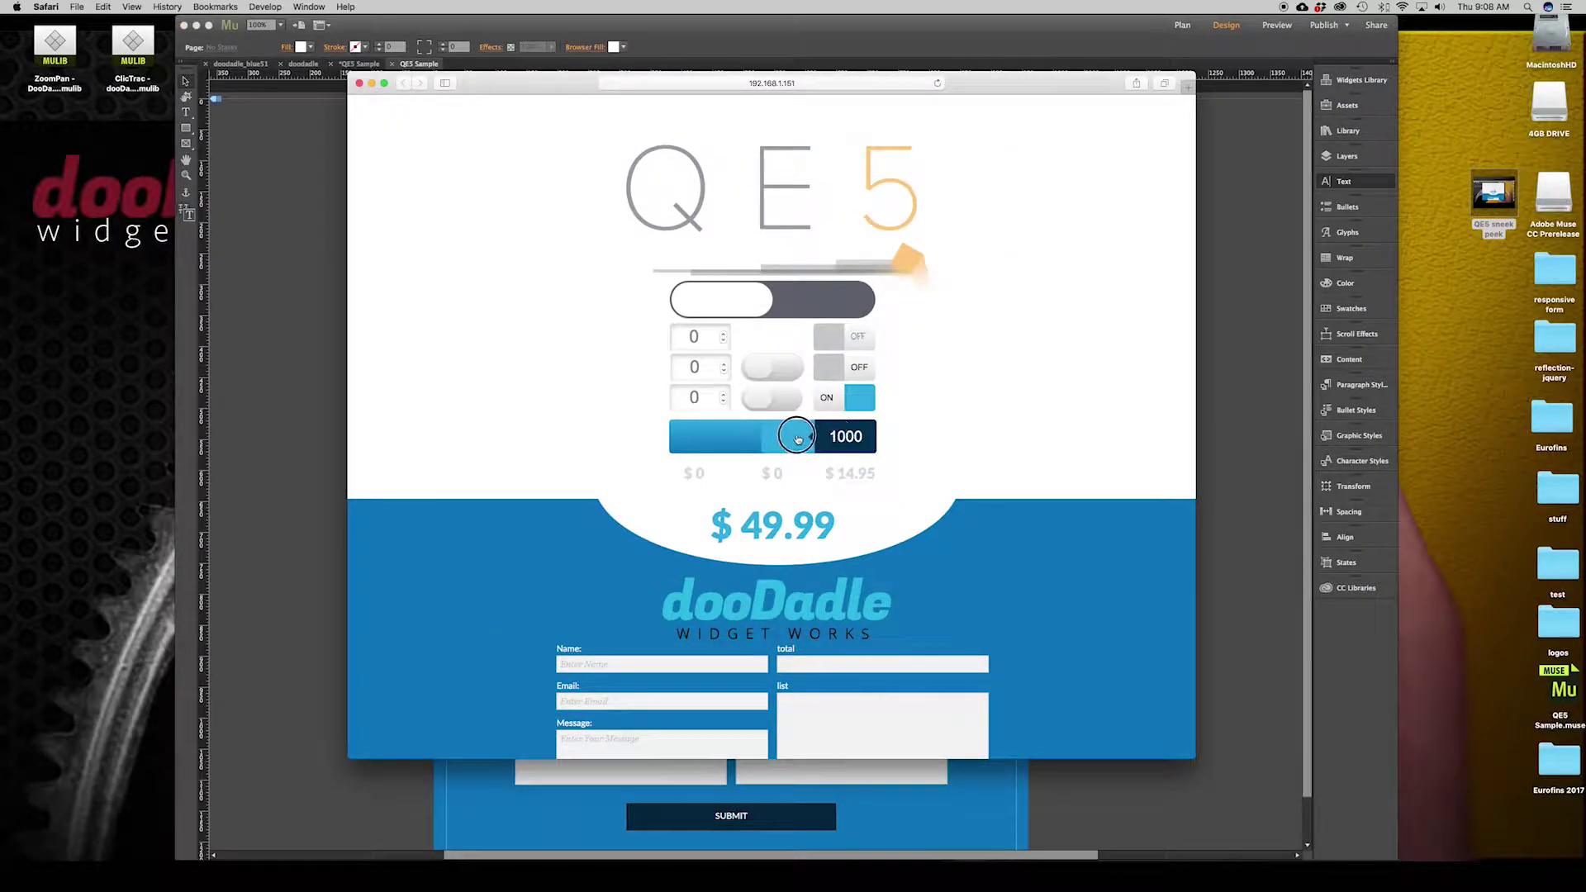
drag(814, 422, 712, 436)
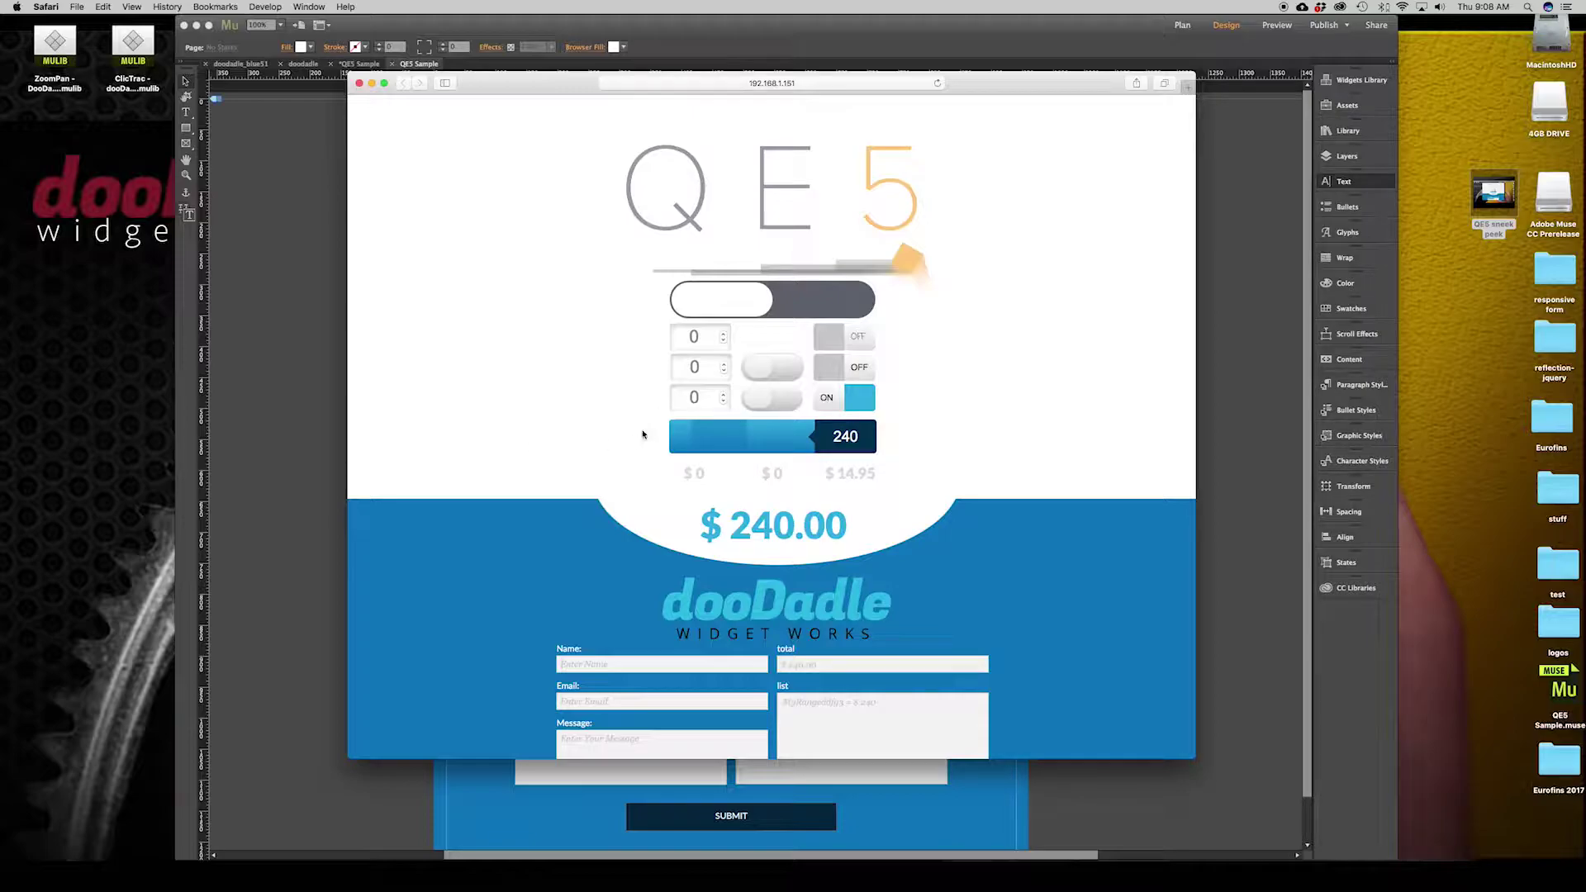
- Set the top toggle to Responsive Width resizing and widen it across most of the page
click(318, 396)
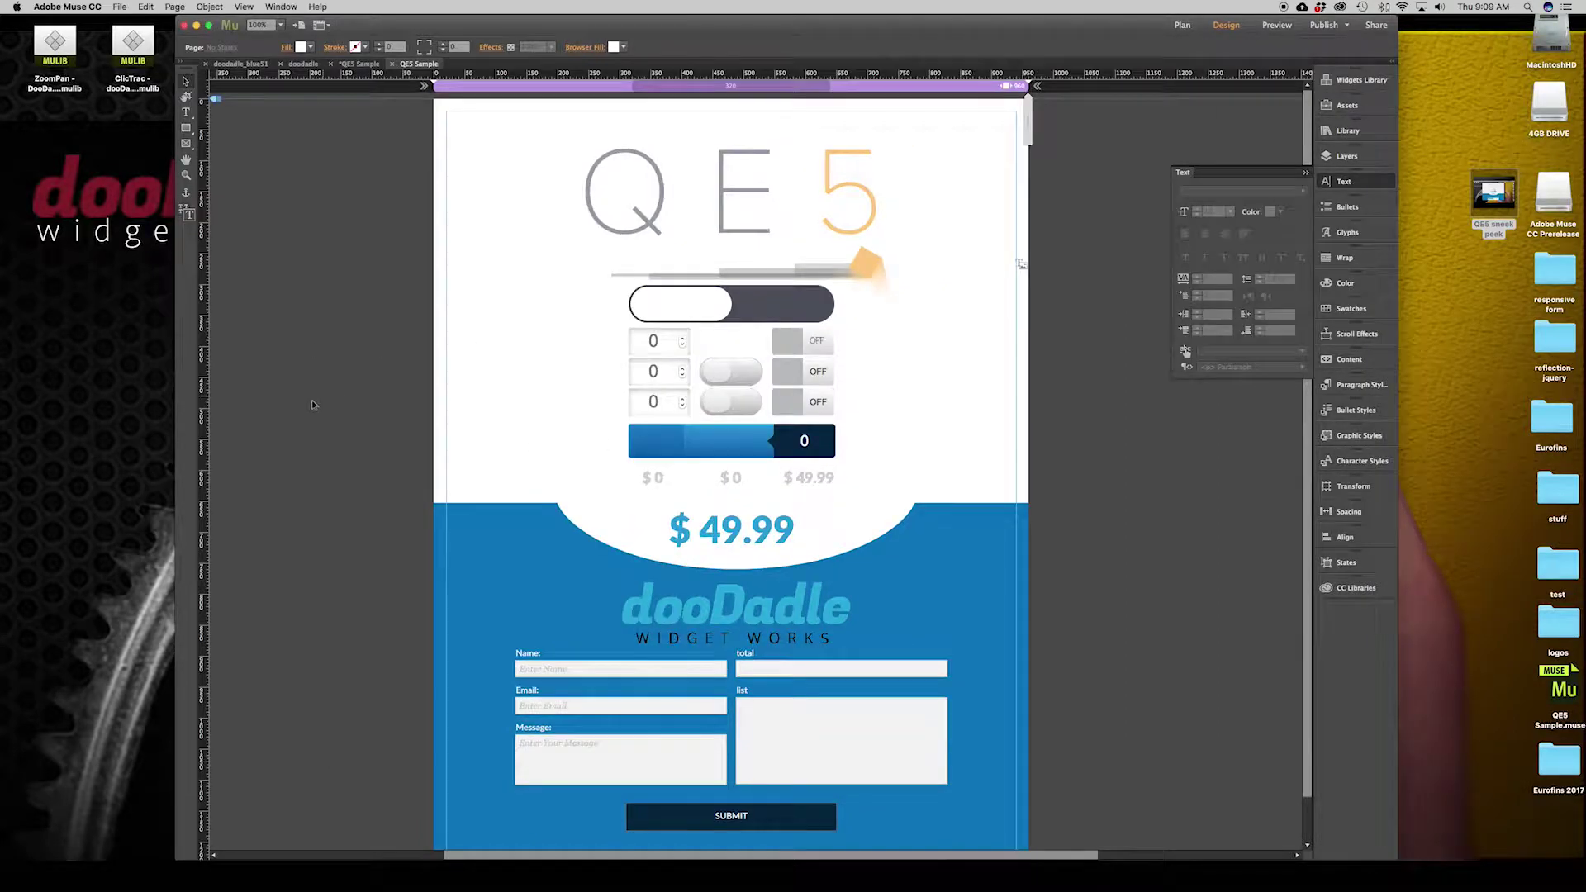
click(739, 318)
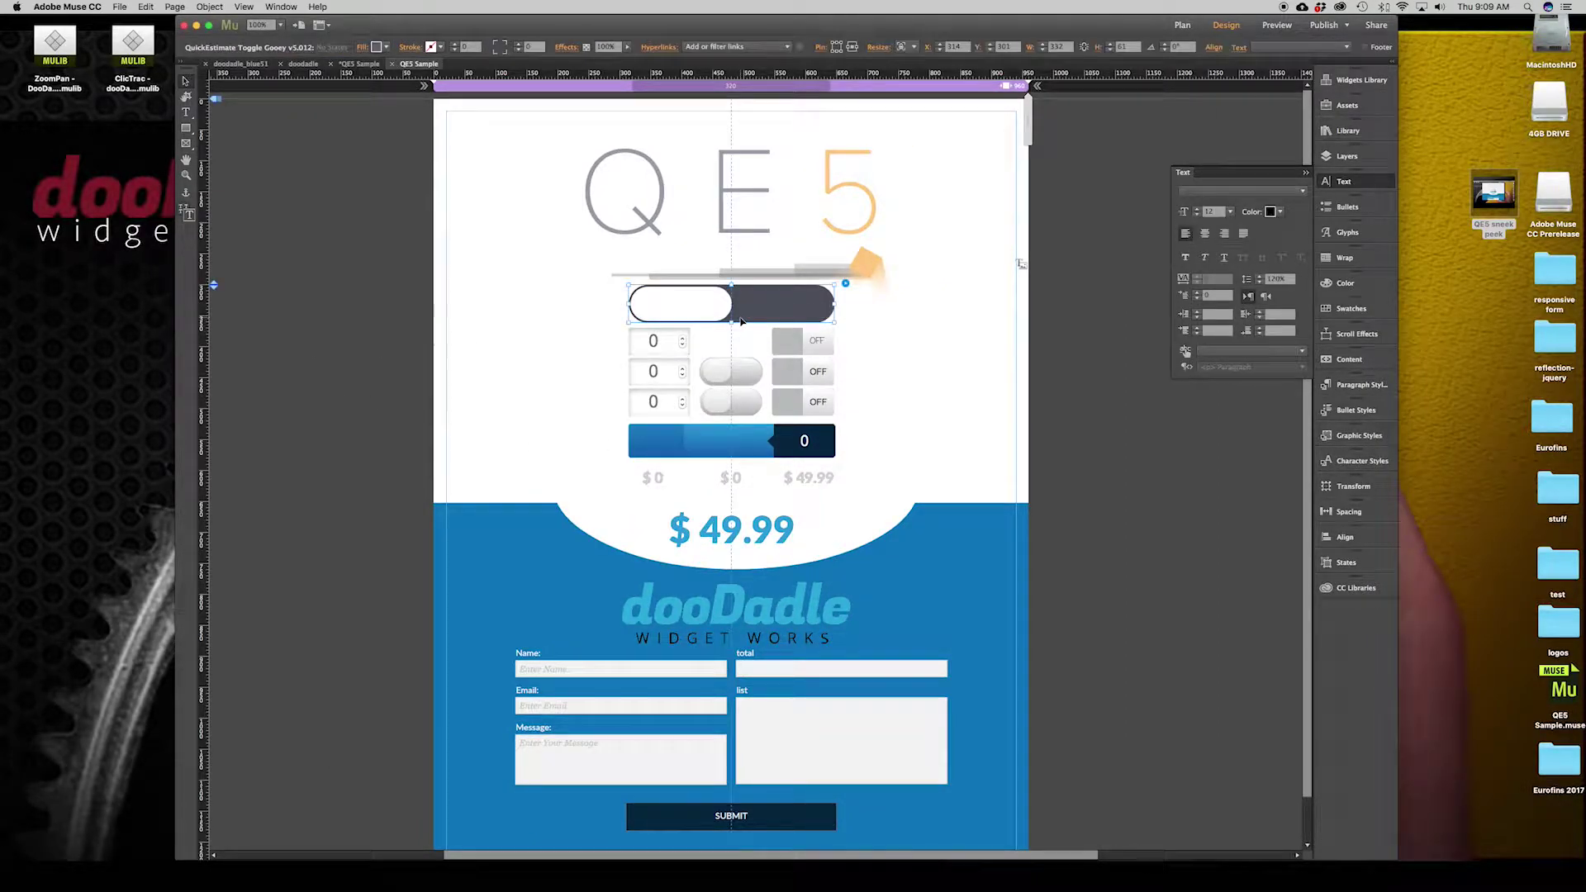
click(916, 48)
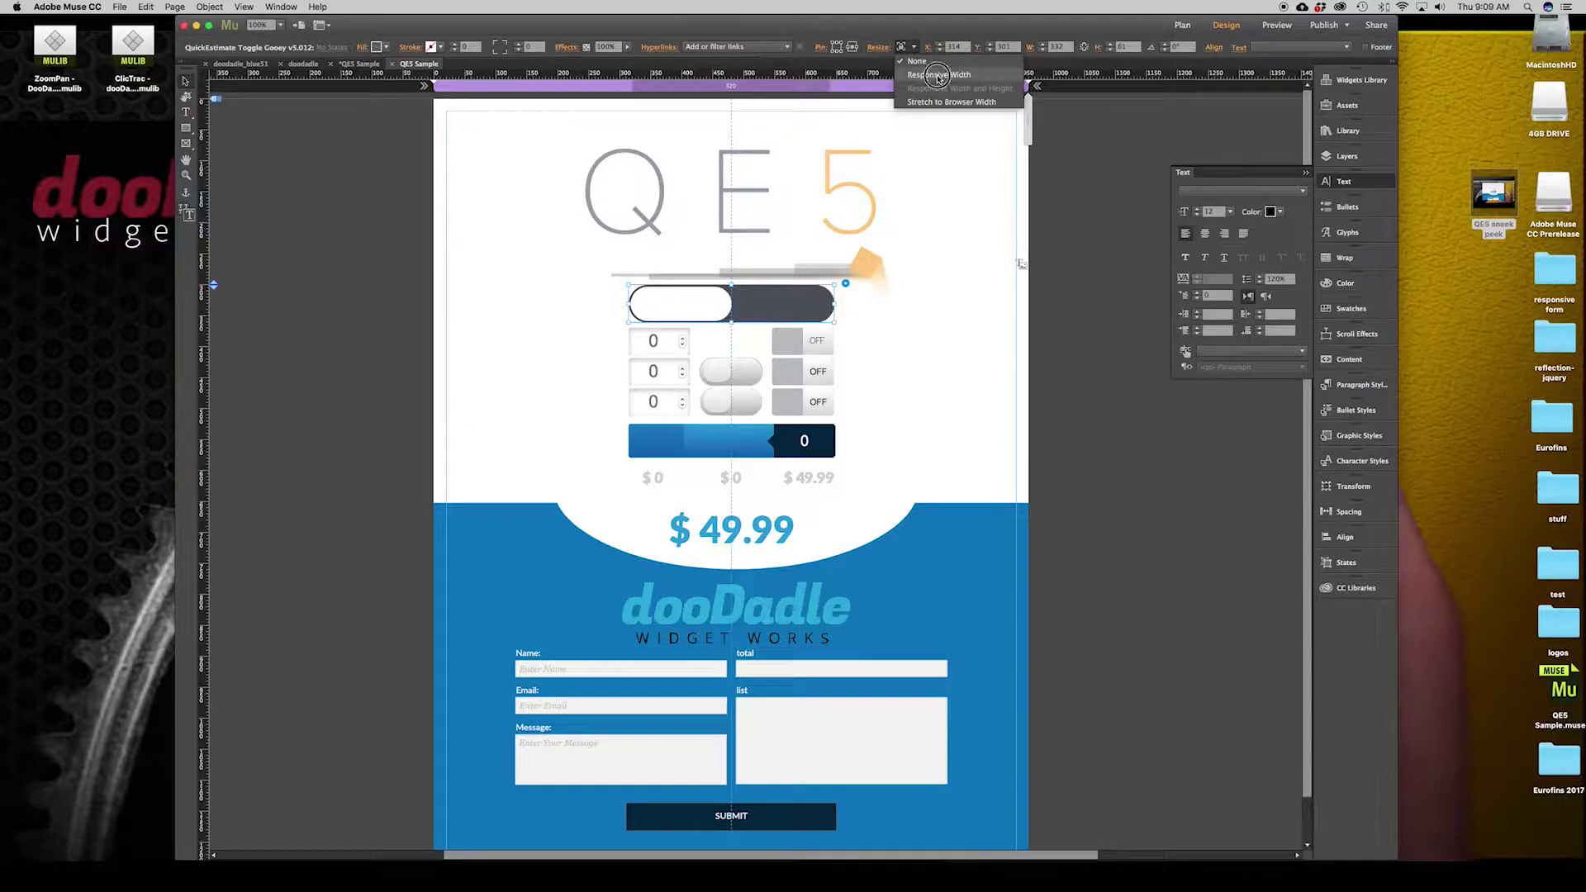
click(950, 102)
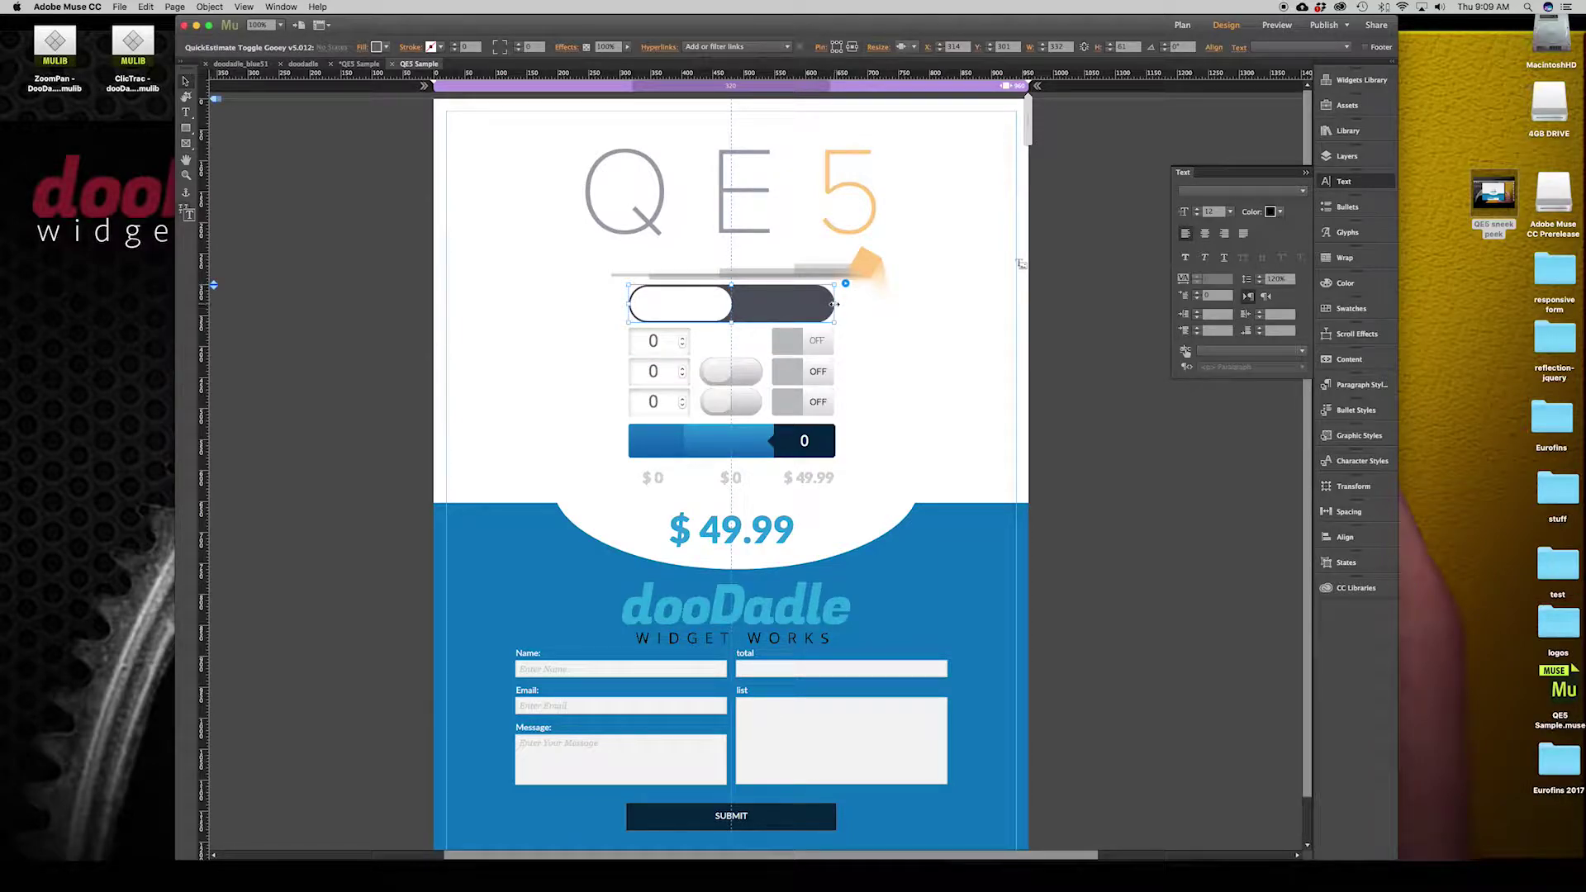
drag(835, 304, 923, 307)
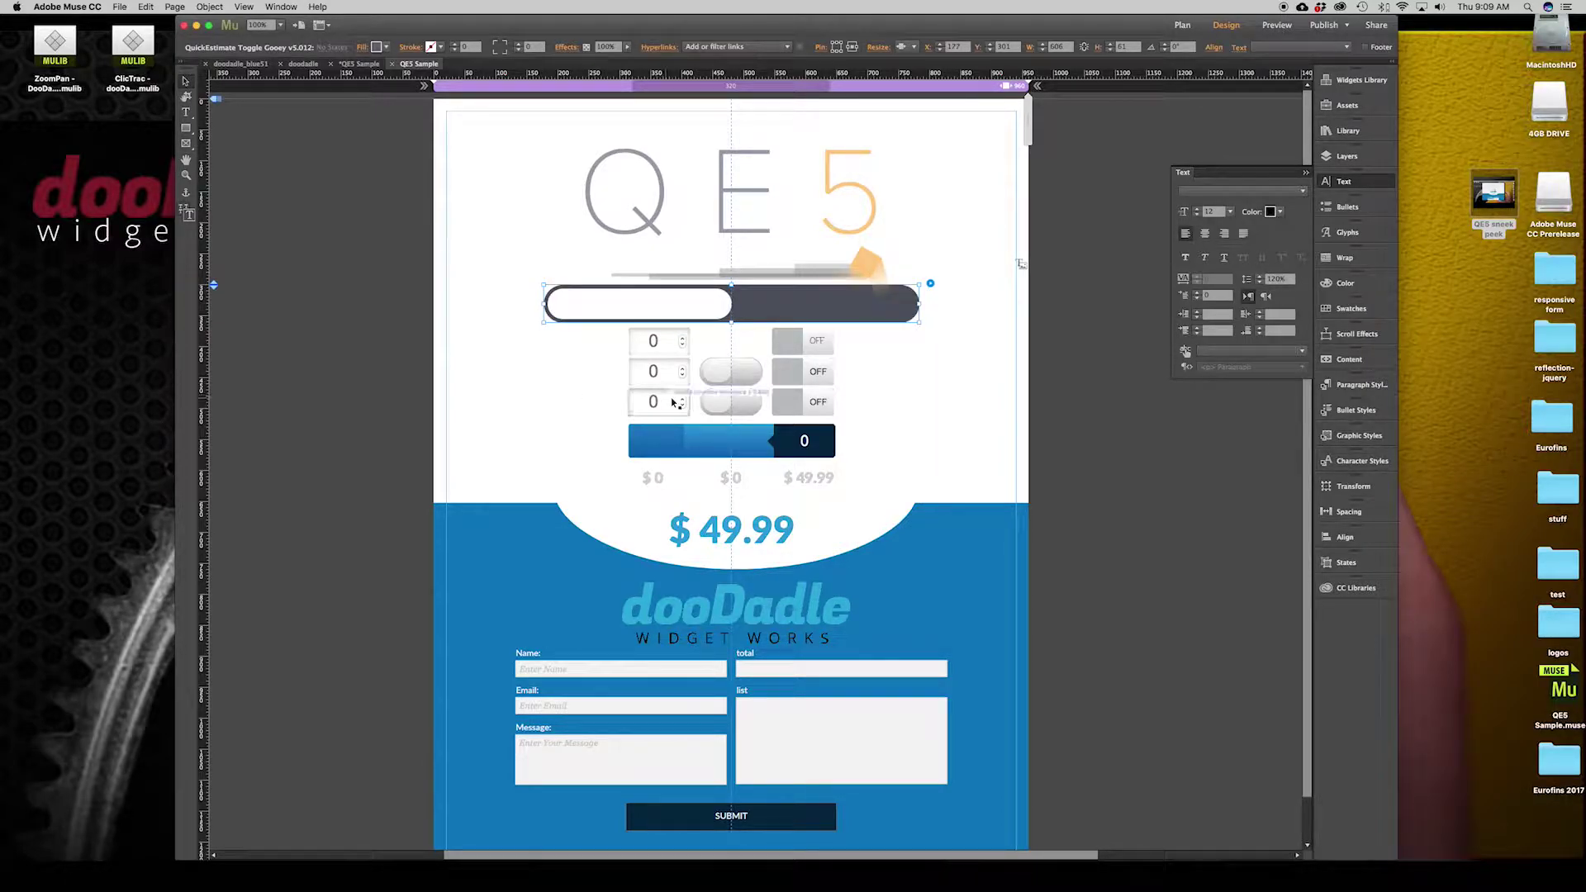
- Widen the blue Range Slim slider to match the toggle's width
click(705, 443)
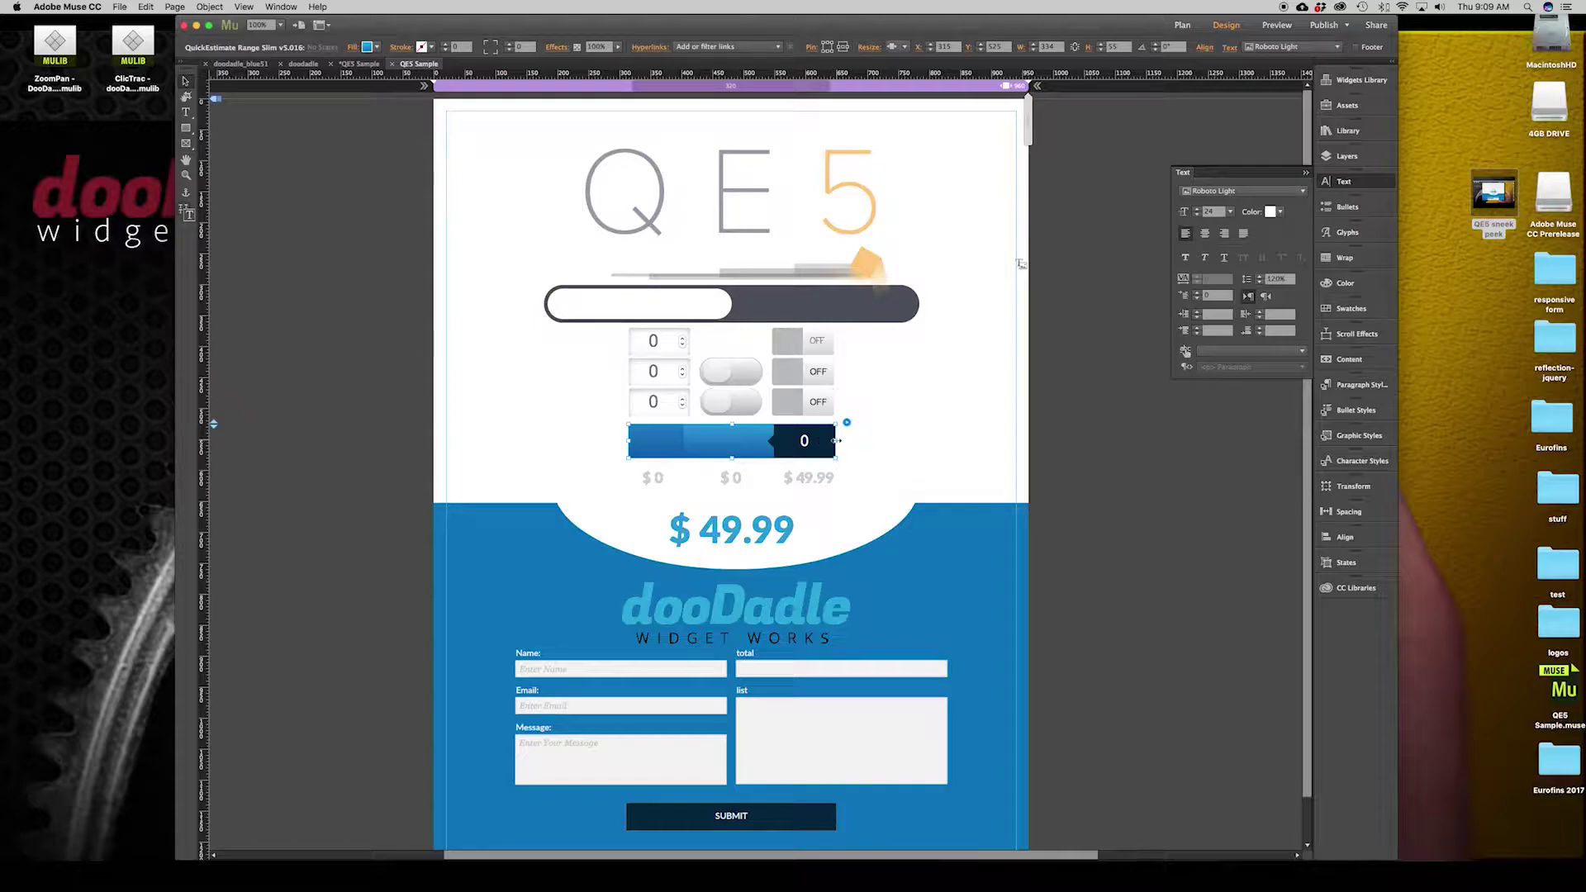
drag(836, 444, 919, 443)
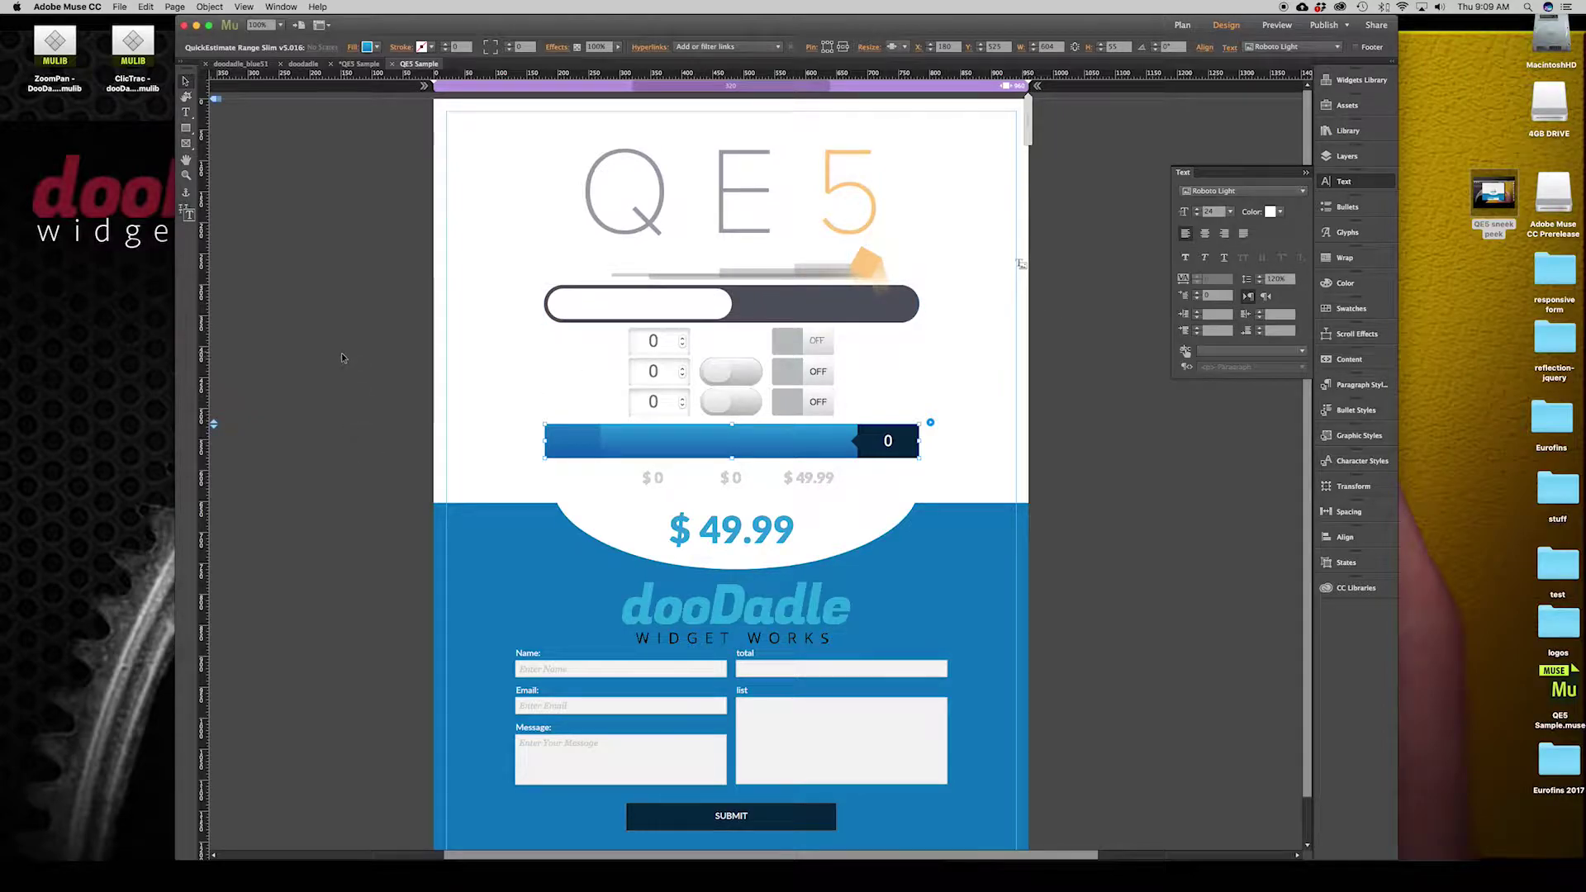
click(669, 291)
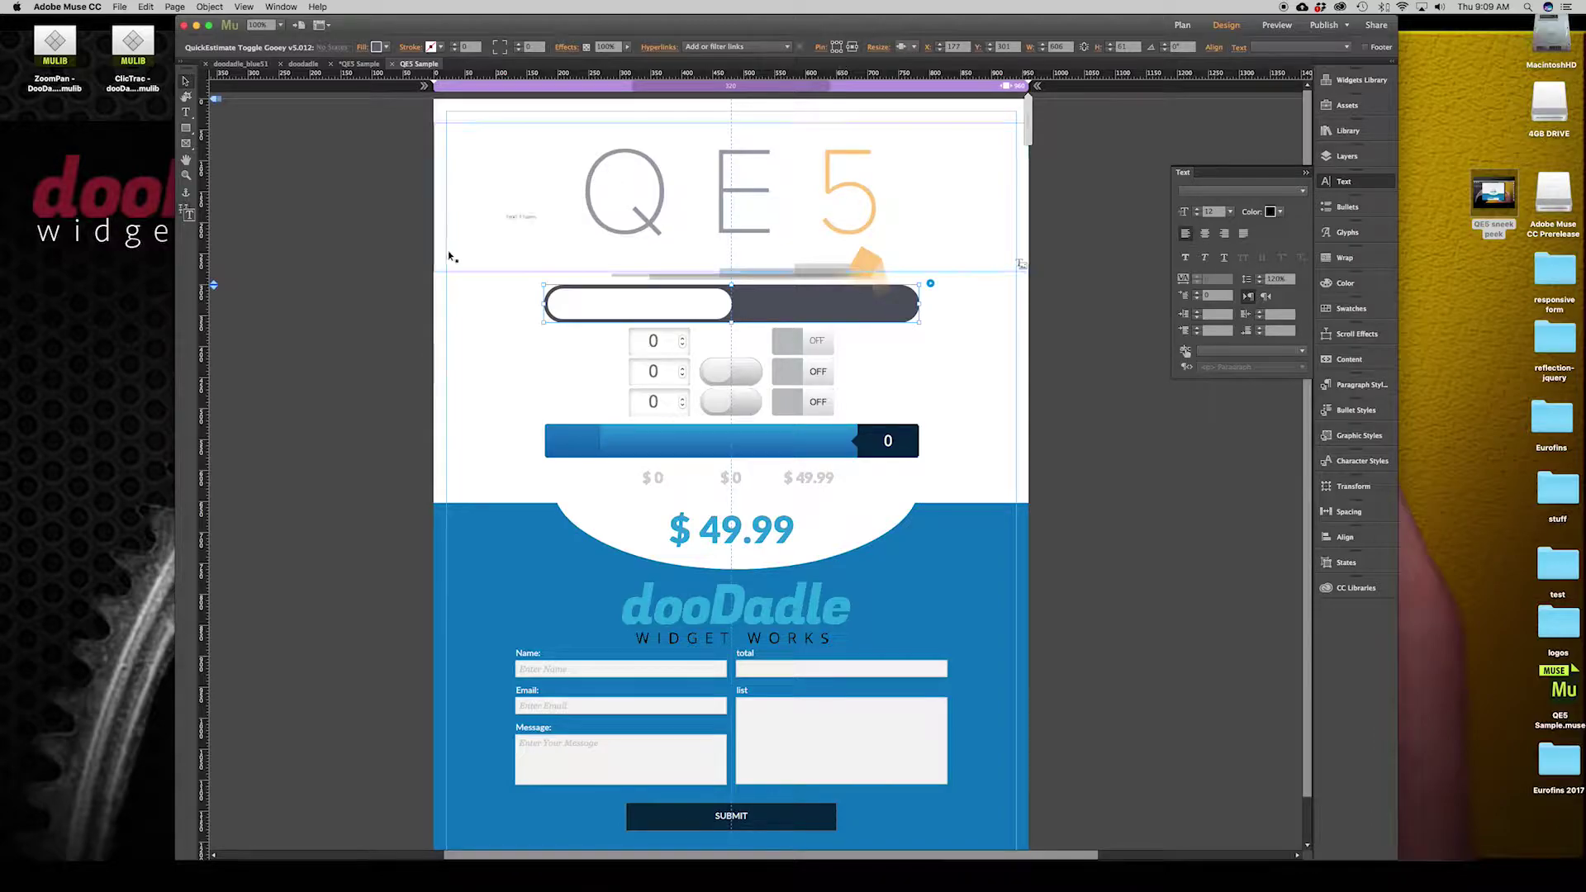
click(397, 355)
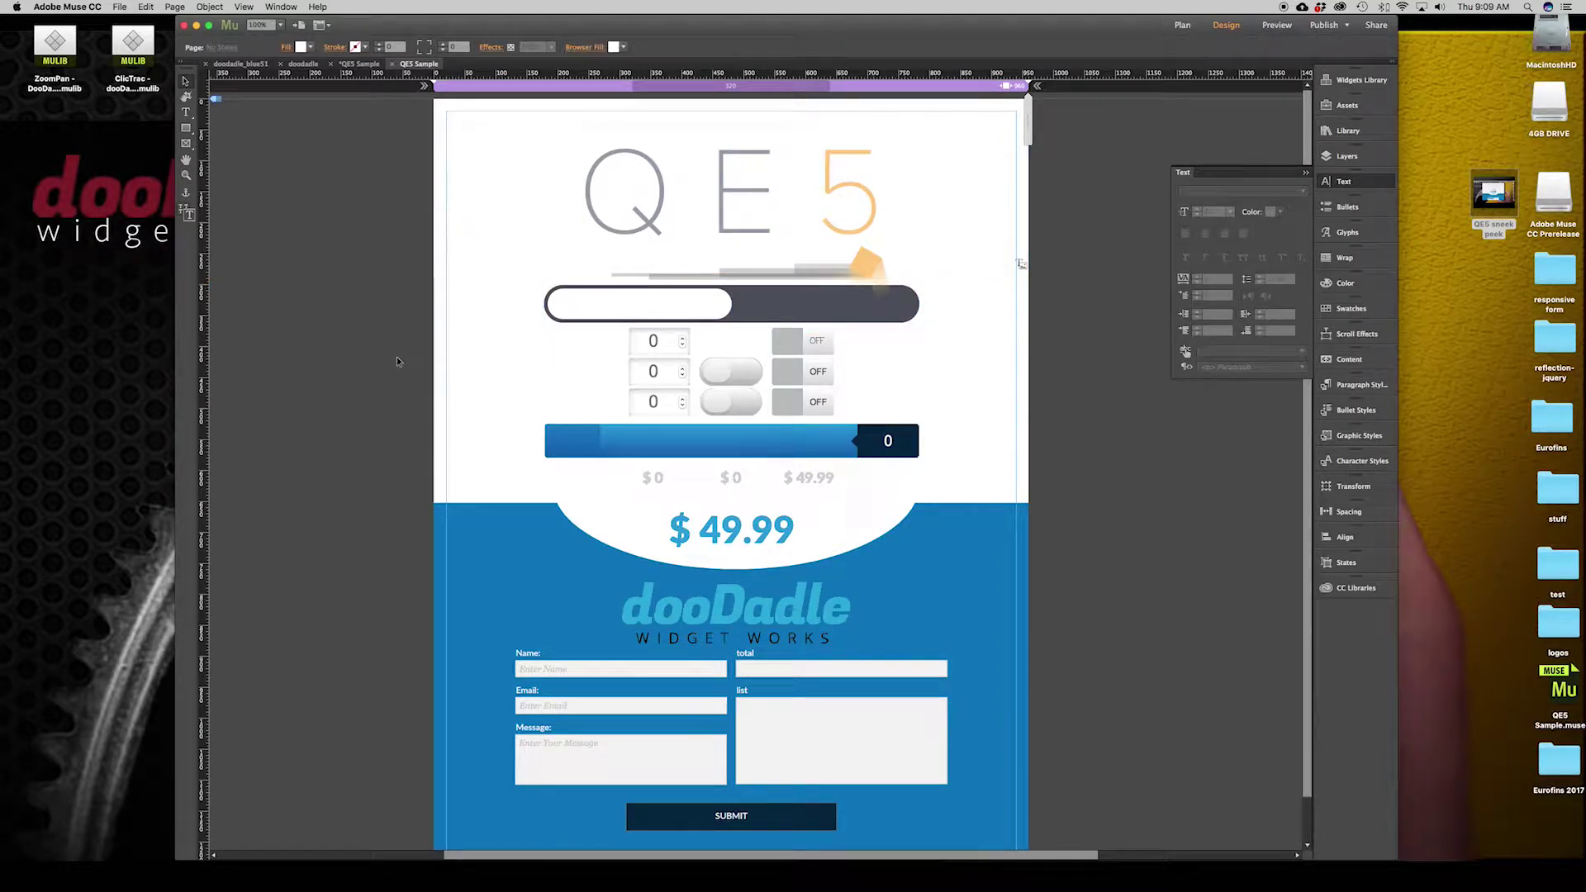
- Re-export to Safari, narrow and widen the window, and reset the slider to 0 with the toggle off
key(super+shift+e)
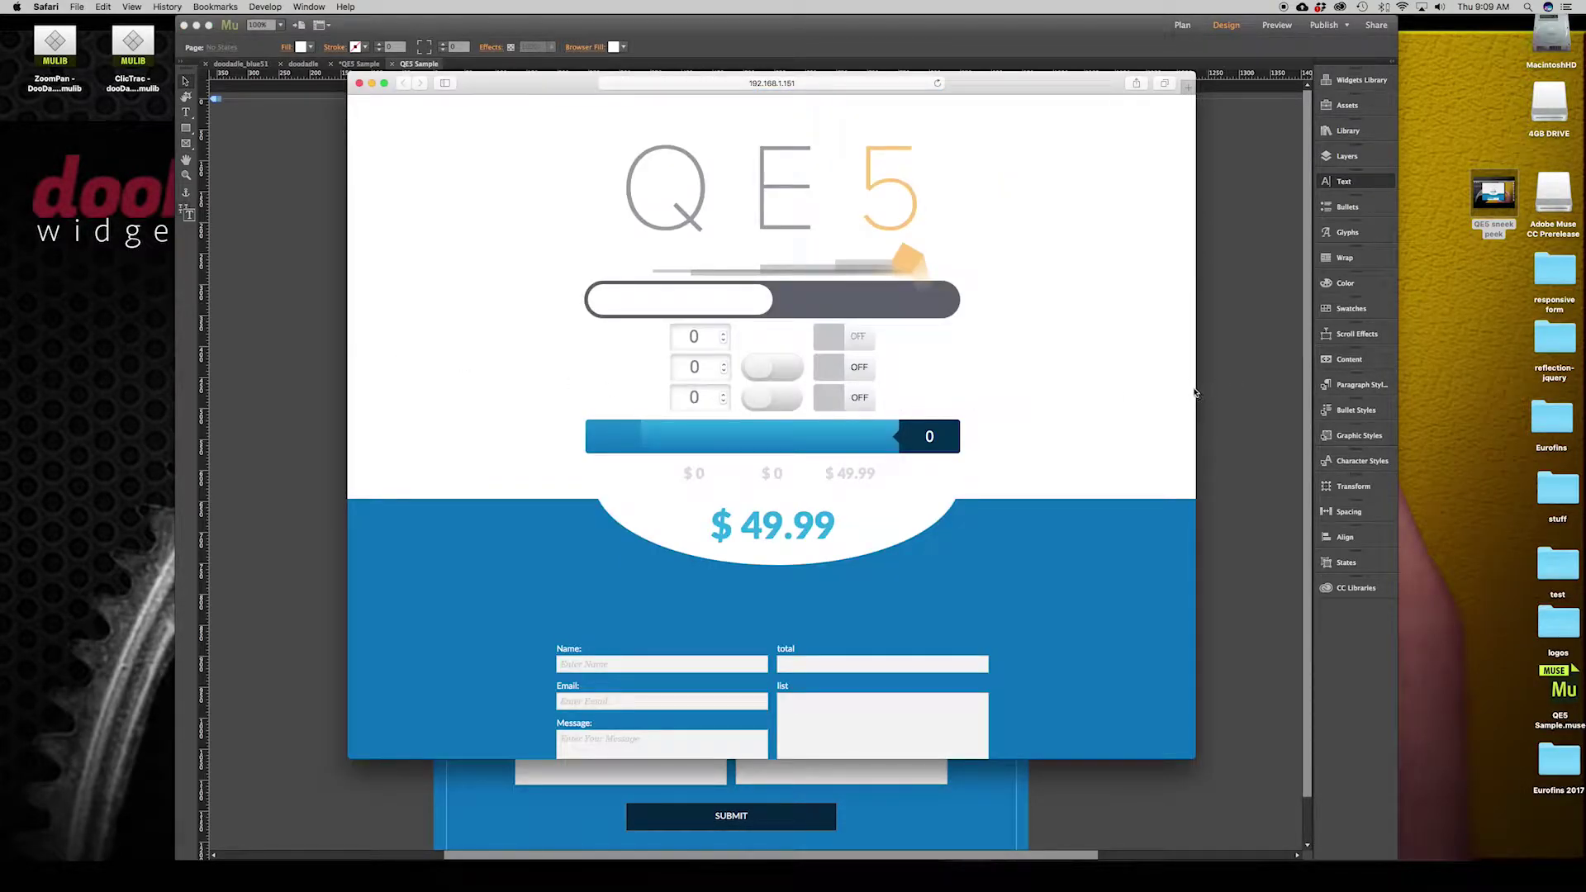
drag(1197, 389, 762, 407)
mouse_move(433, 436)
mouse_down()
mouse_move(574, 439)
mouse_move(446, 433)
mouse_up()
drag(473, 313, 675, 311)
click(674, 311)
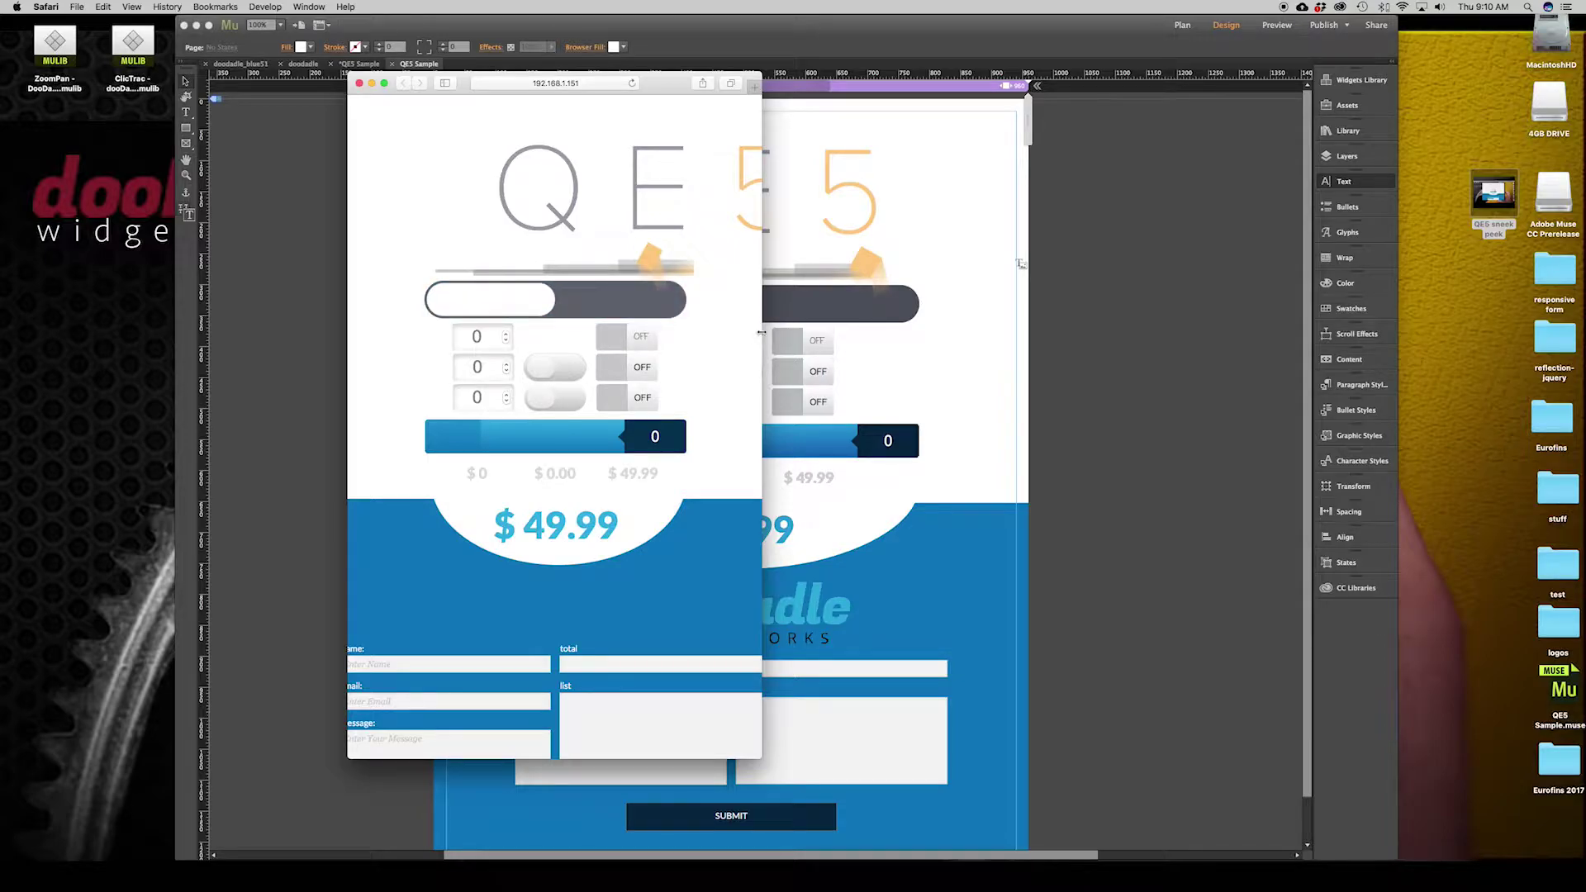
drag(761, 337, 1151, 344)
- Enter quantity 3, switch on the second row toggle, and flip the third row toggle until it stays on
click(707, 399)
text(3)
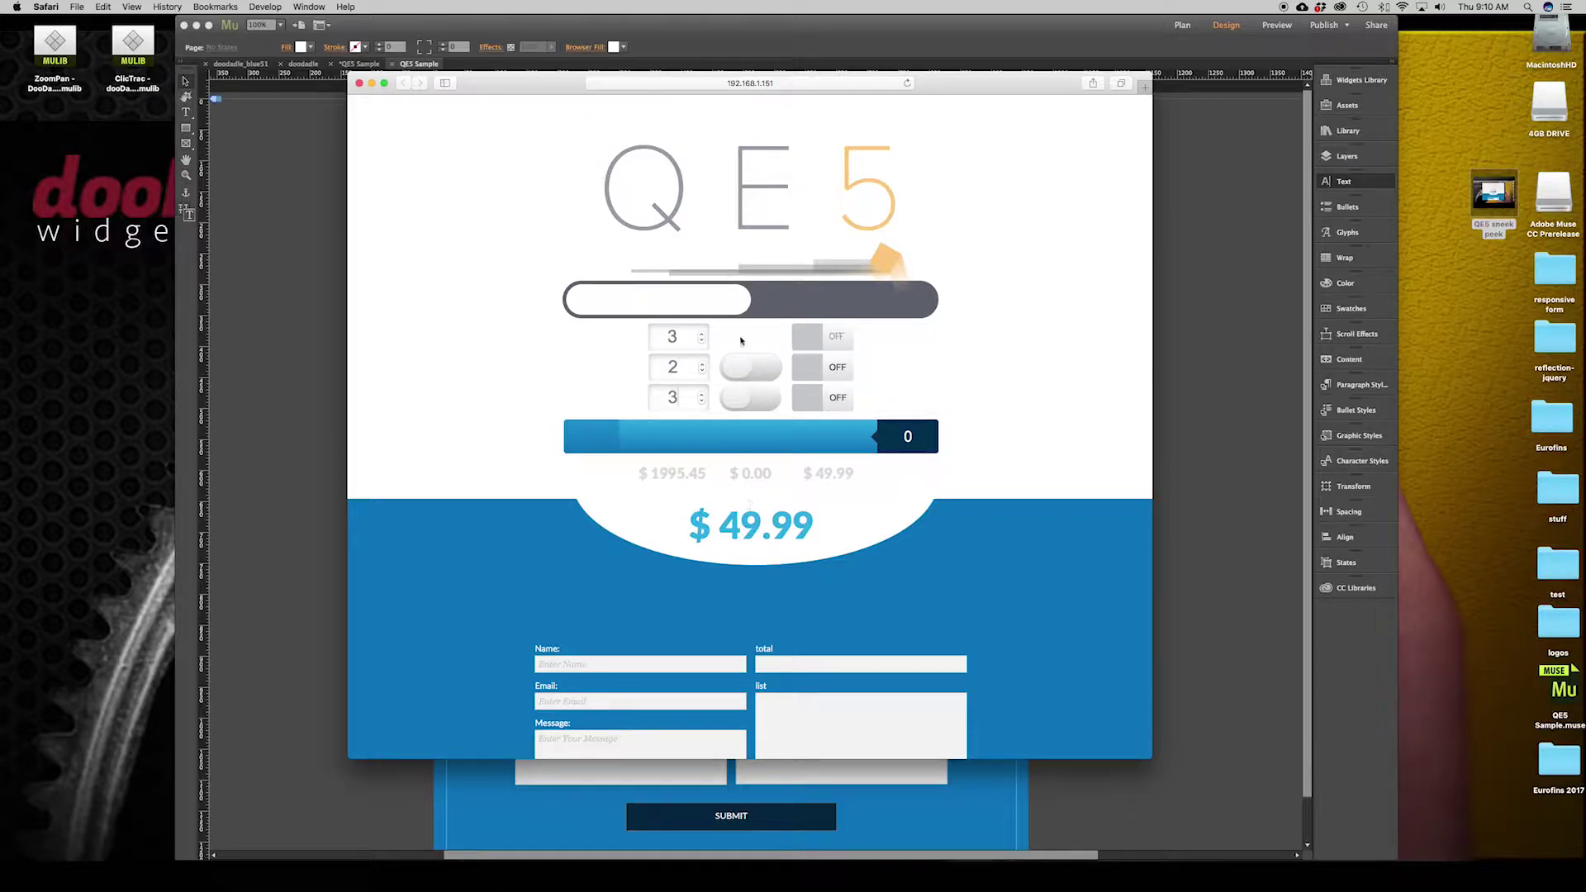
click(743, 370)
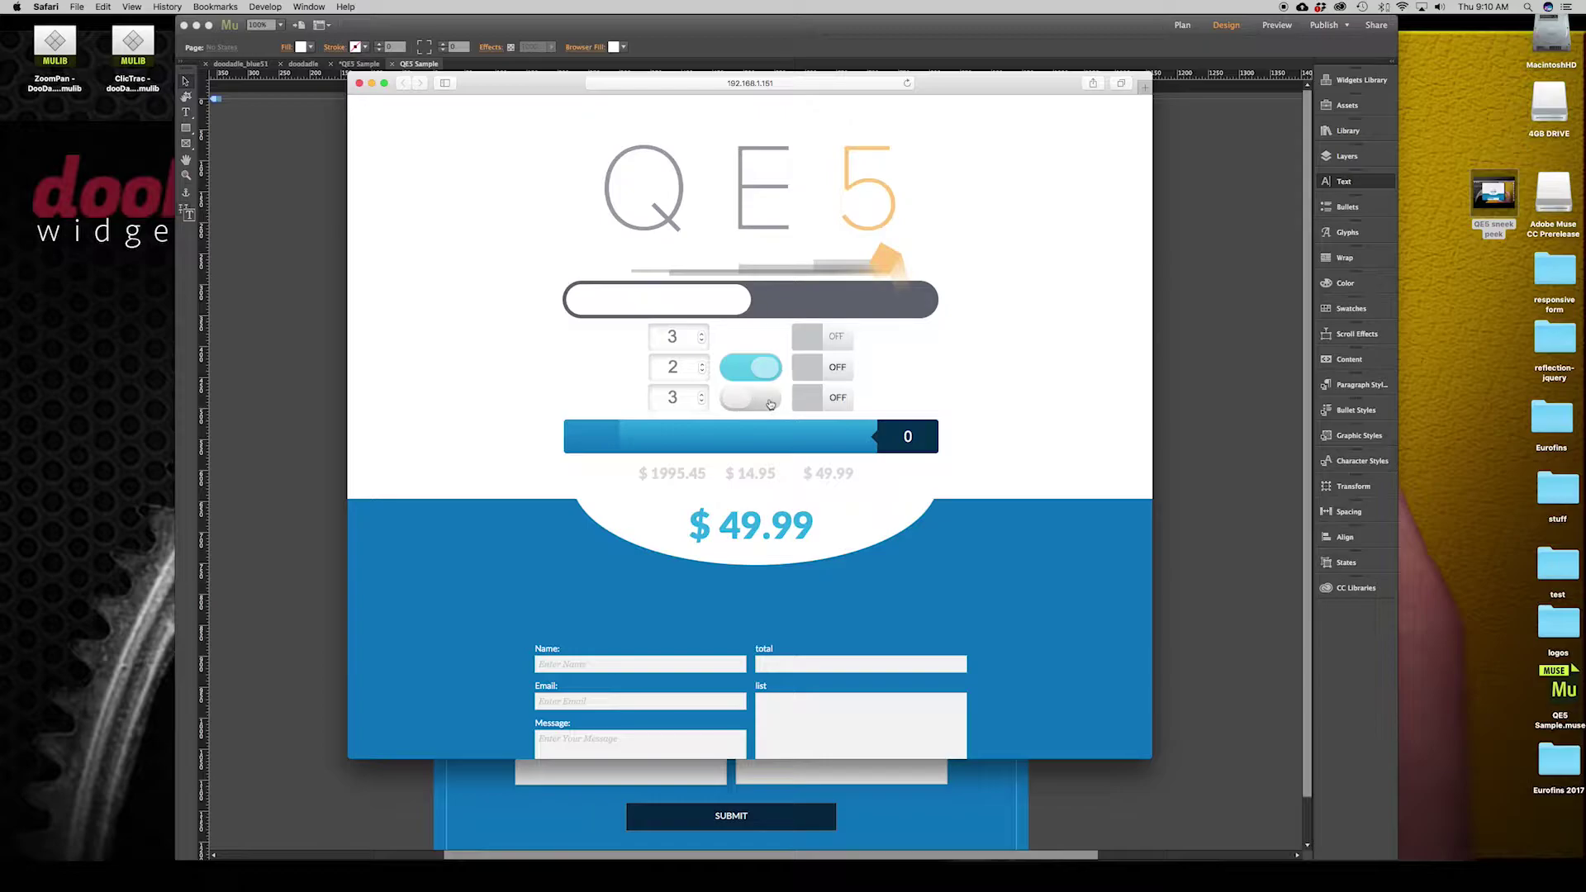
click(747, 403)
click(740, 403)
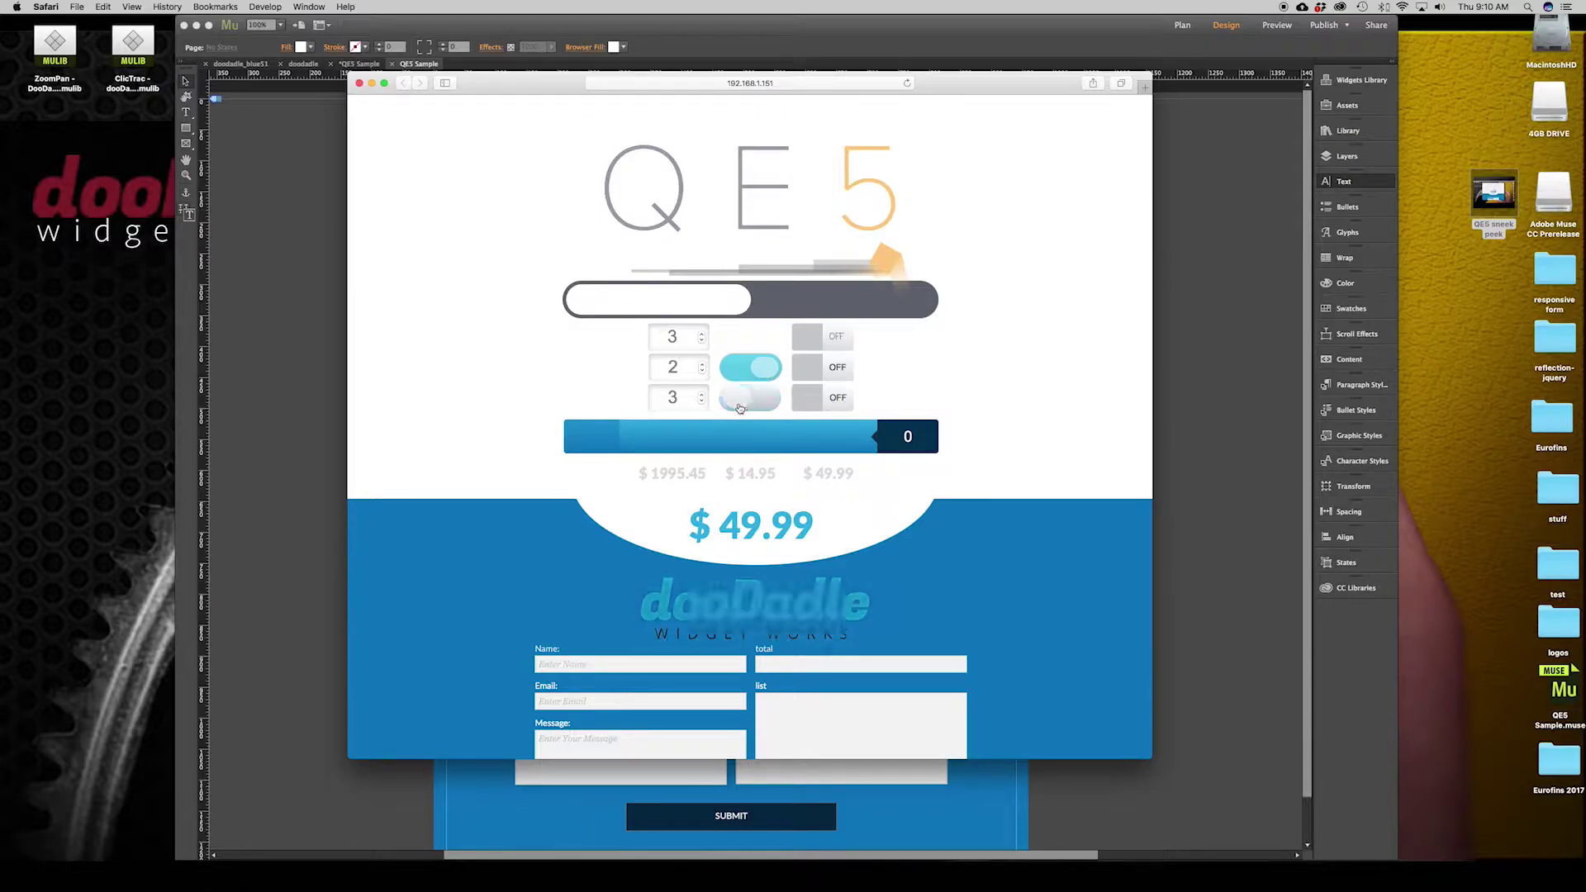
click(738, 403)
click(737, 404)
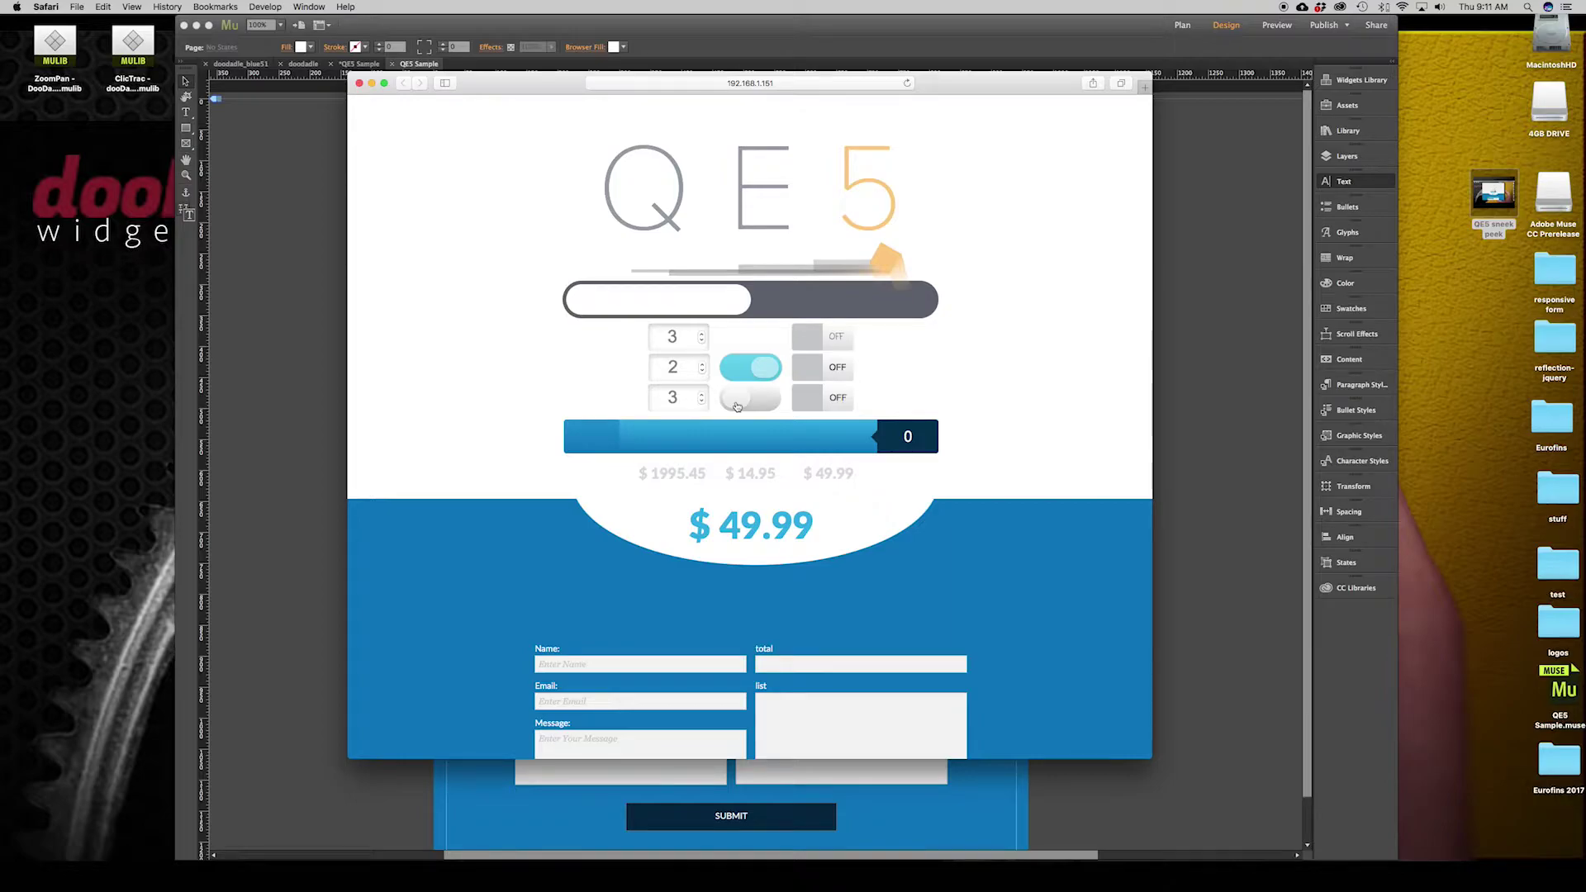
click(737, 404)
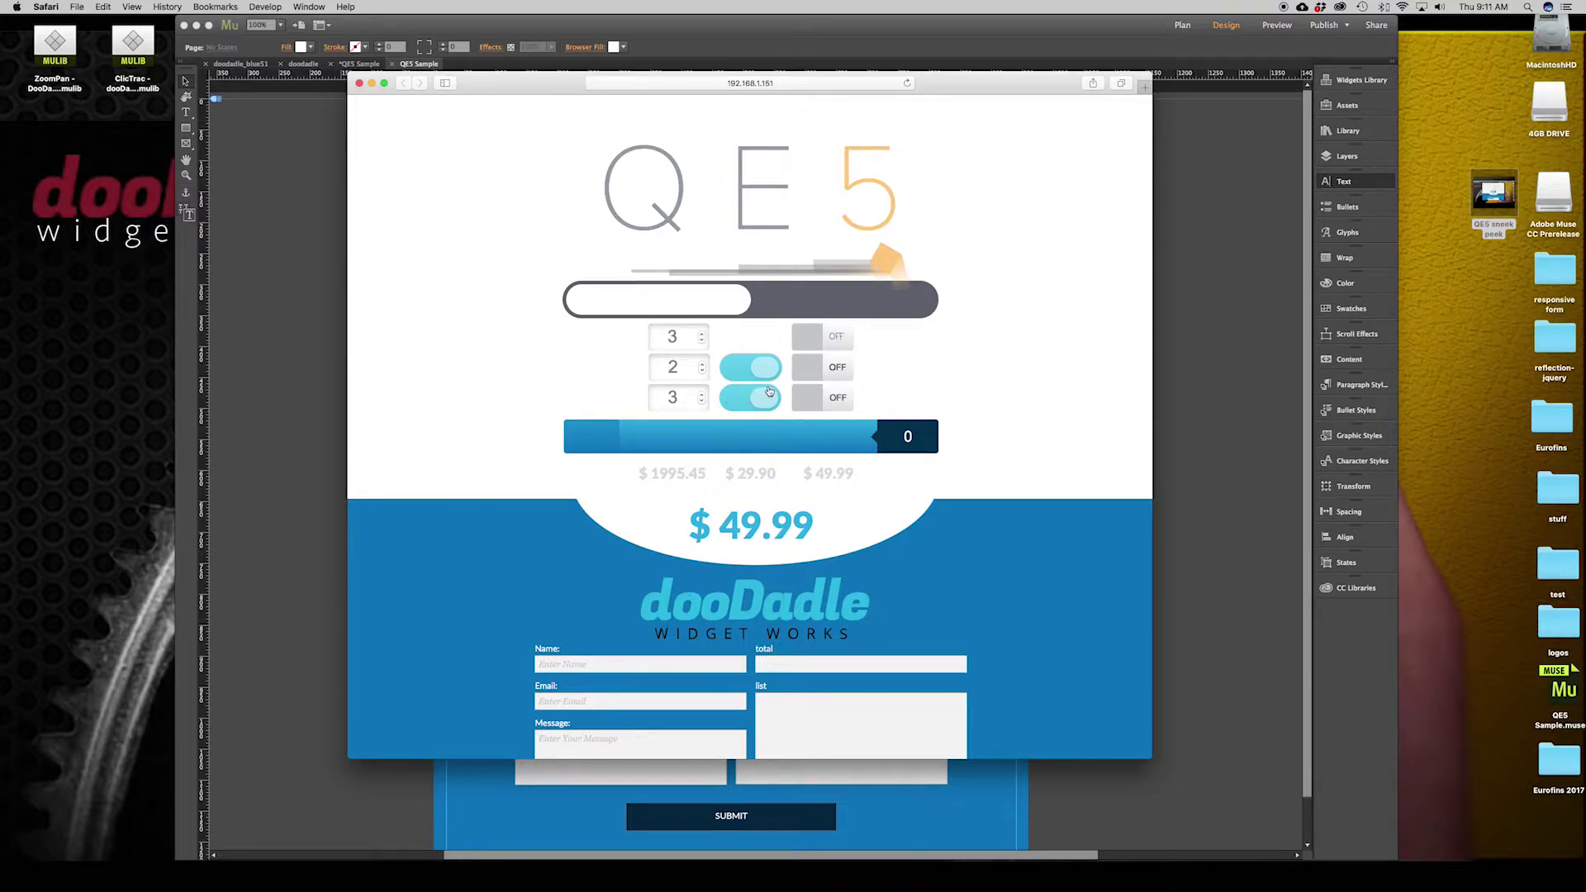
click(735, 400)
click(734, 400)
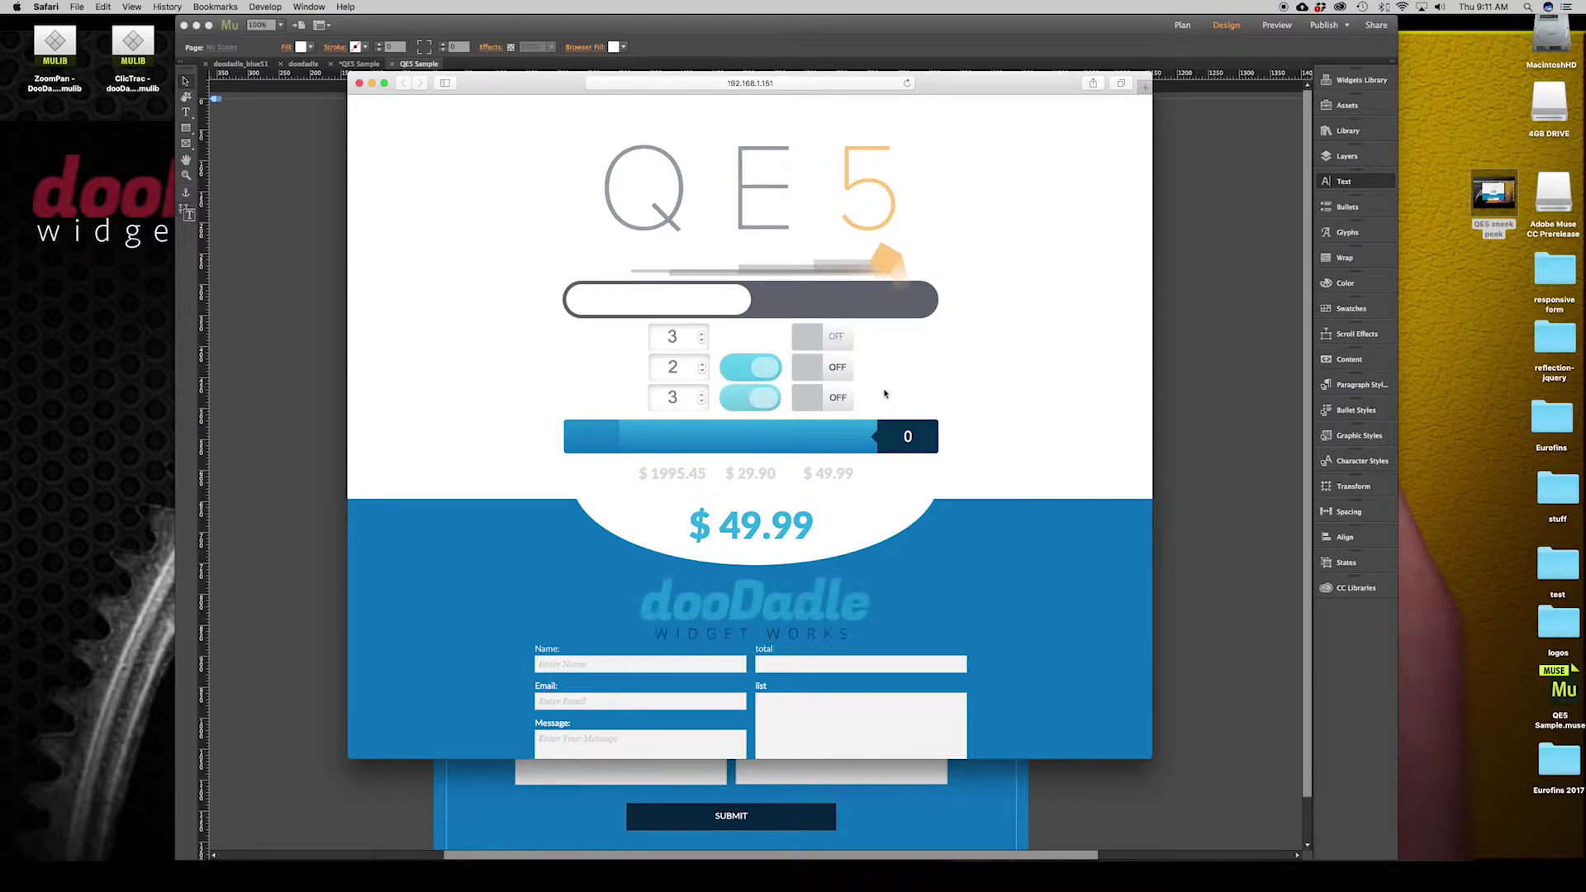